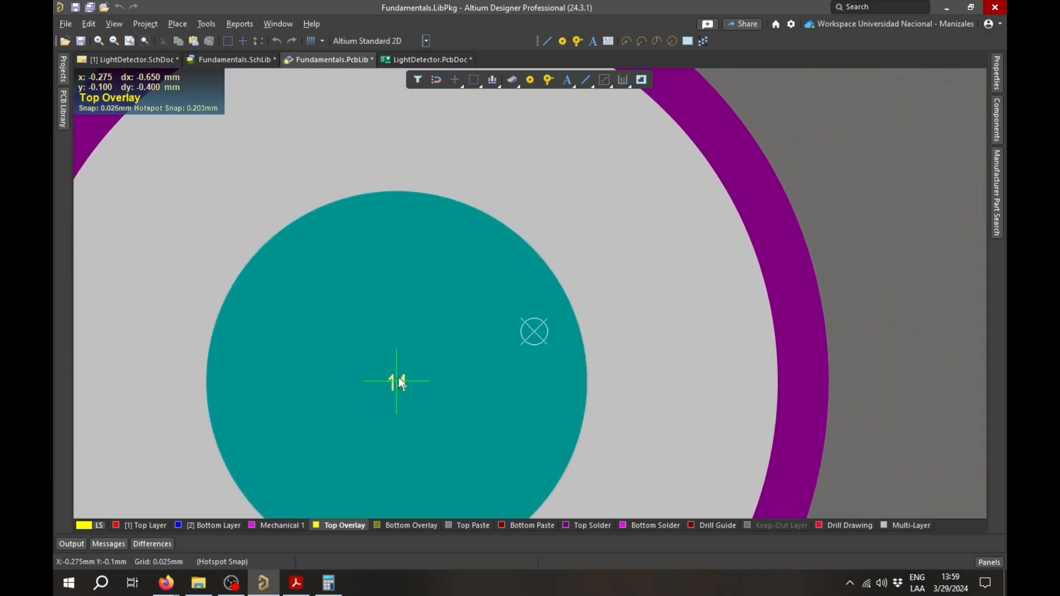
Step: Place two round through-hole pads side by side around the footprint origin and finish pad placement
ctrl+scroll(399, 378, down, 6)
ctrl+scroll(381, 359, up, 2)
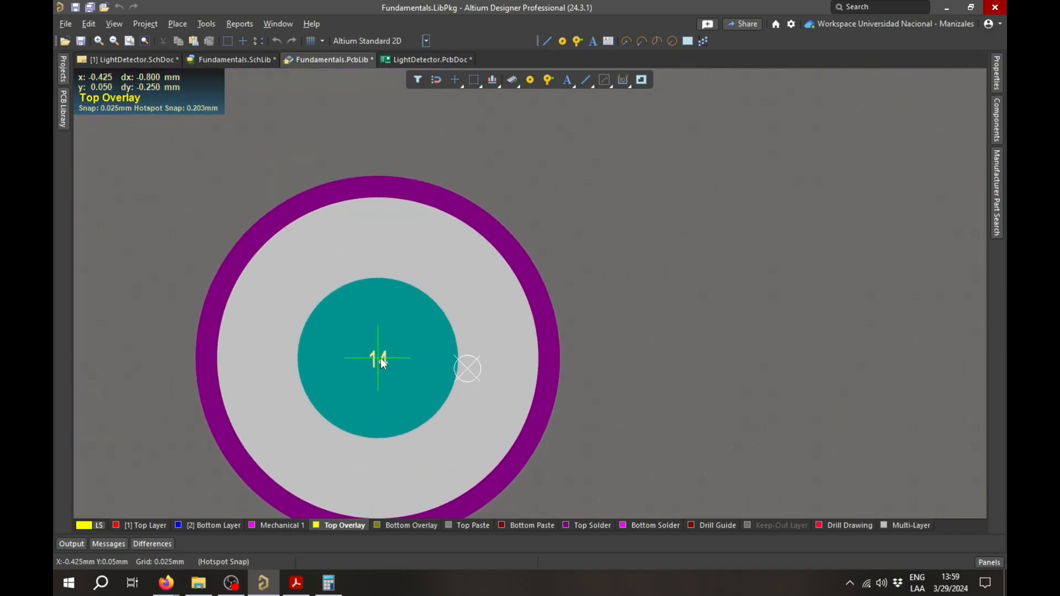
click(341, 364)
right_click(662, 366)
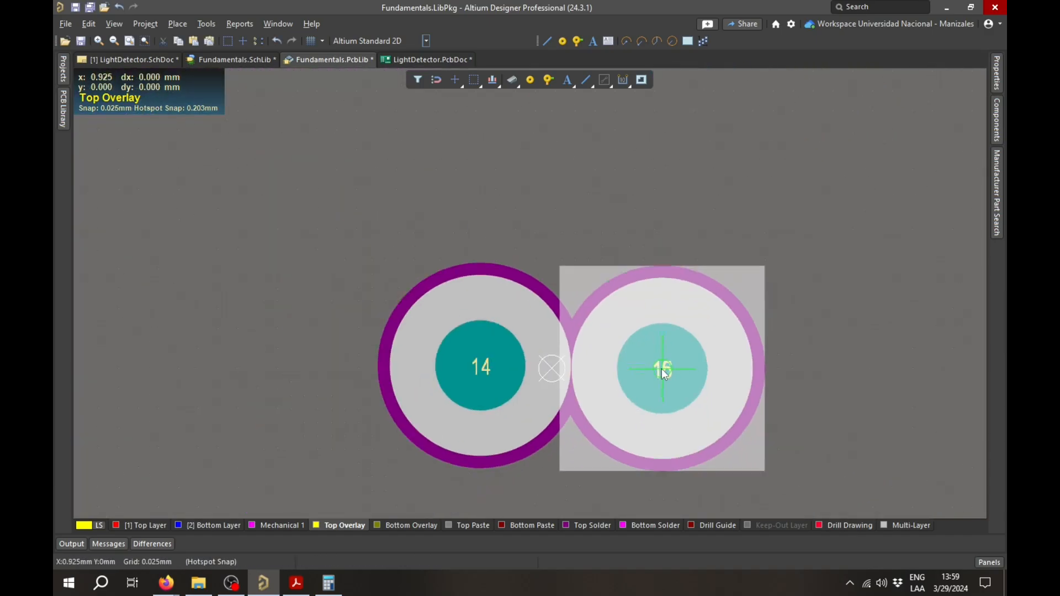
right_click(579, 233)
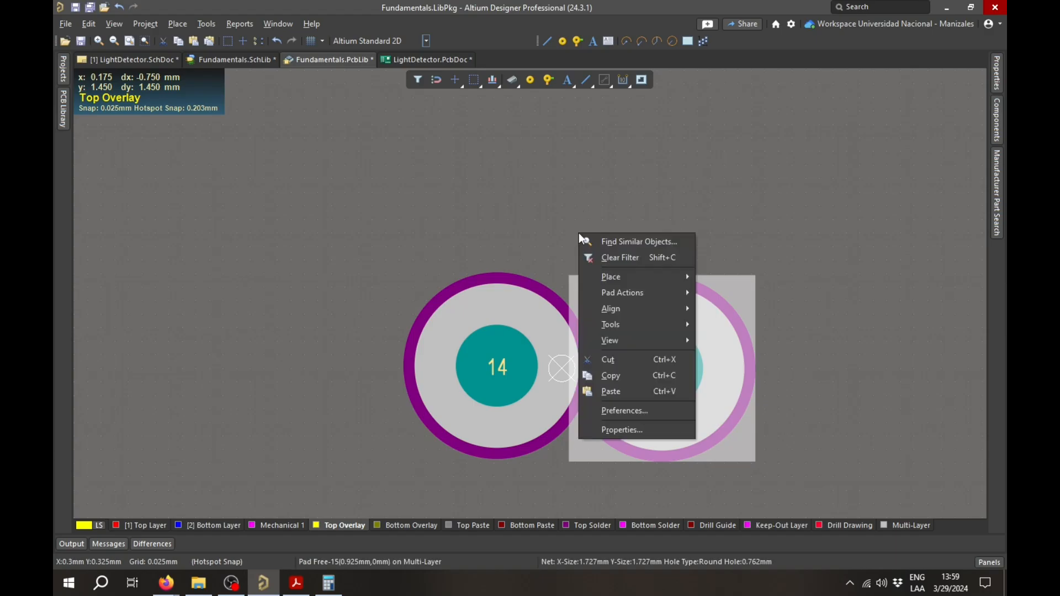
click(529, 217)
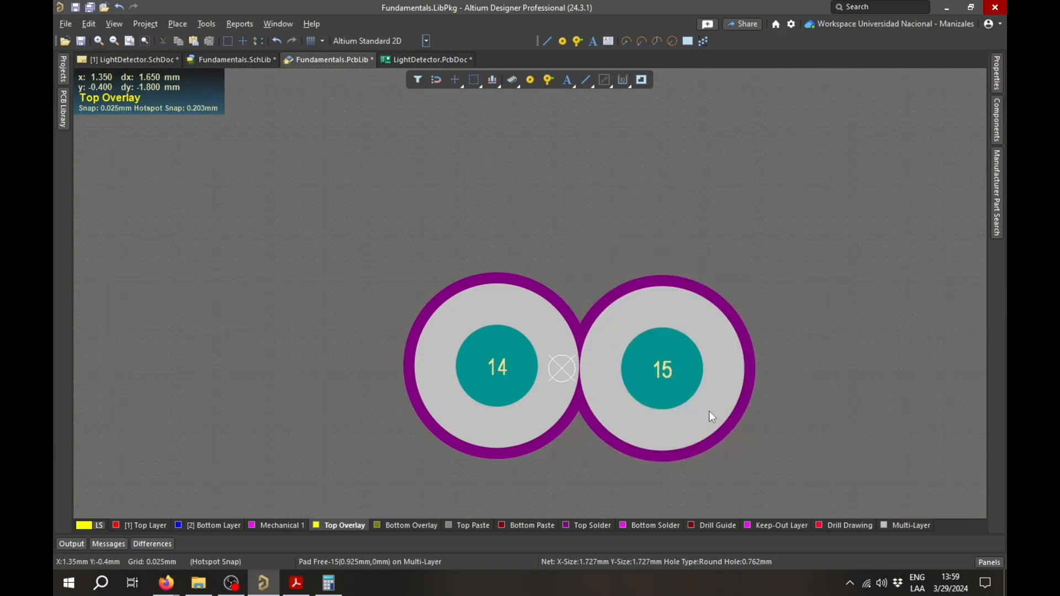
right_drag(669, 397, 649, 397)
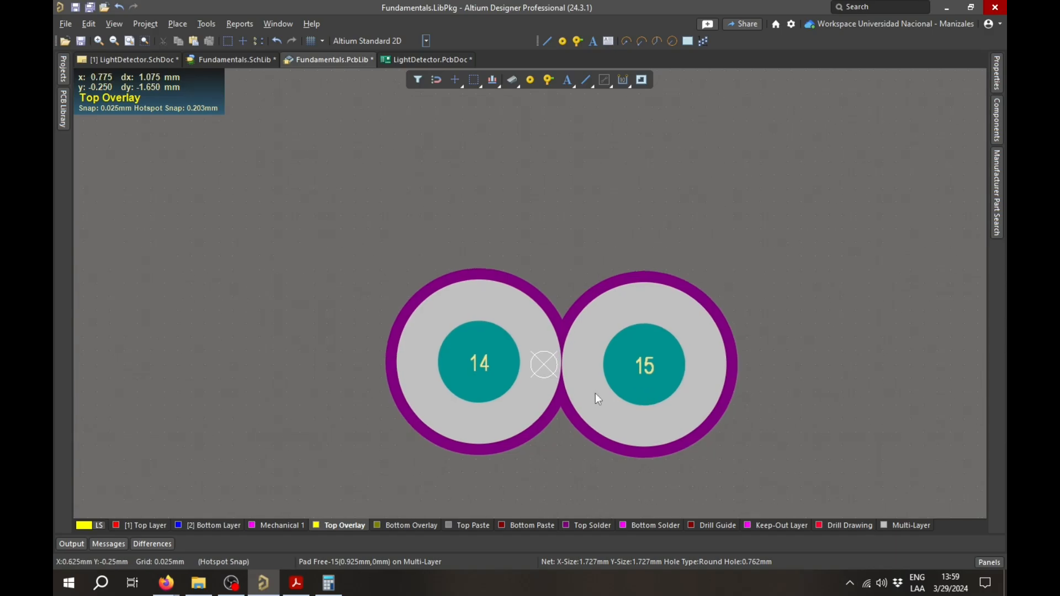
Step: Check the lead diameter in the Photoresistor.pdf datasheet and set the hole size of both pads to 0.7 mm
click(296, 583)
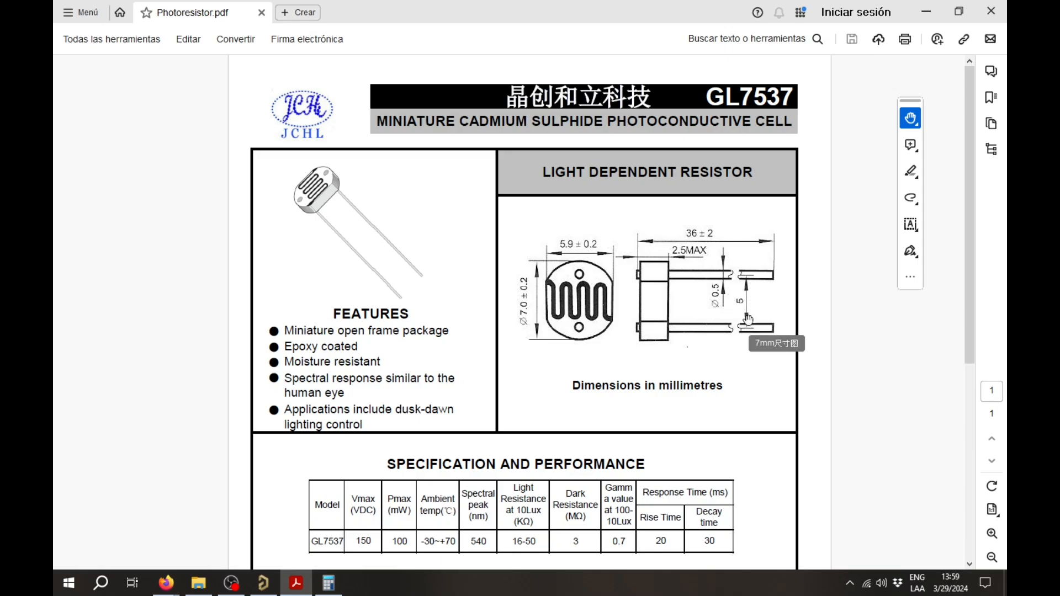
click(263, 583)
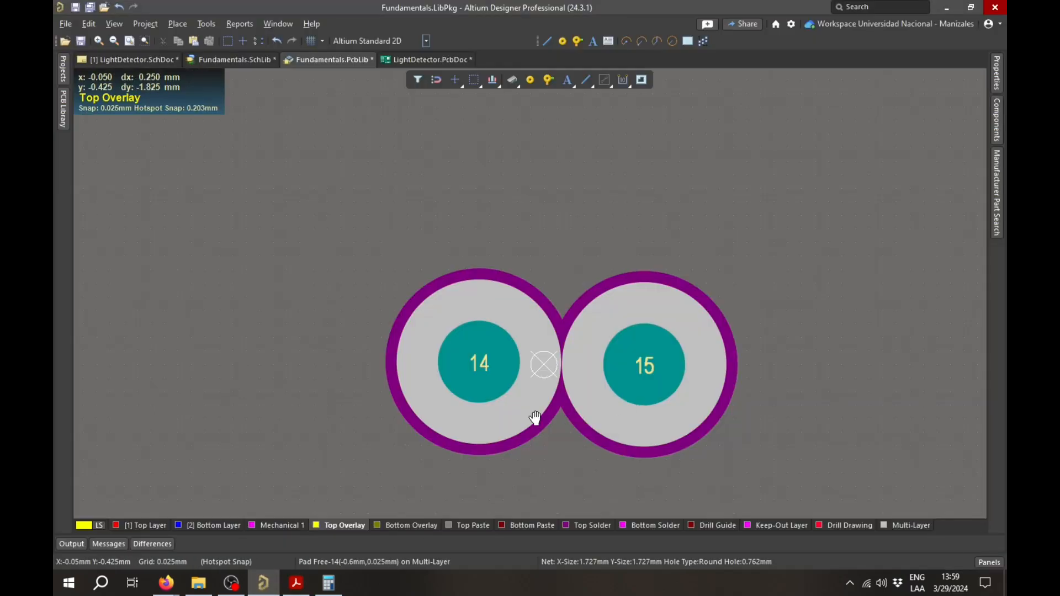
click(436, 352)
drag(254, 193, 750, 435)
click(993, 86)
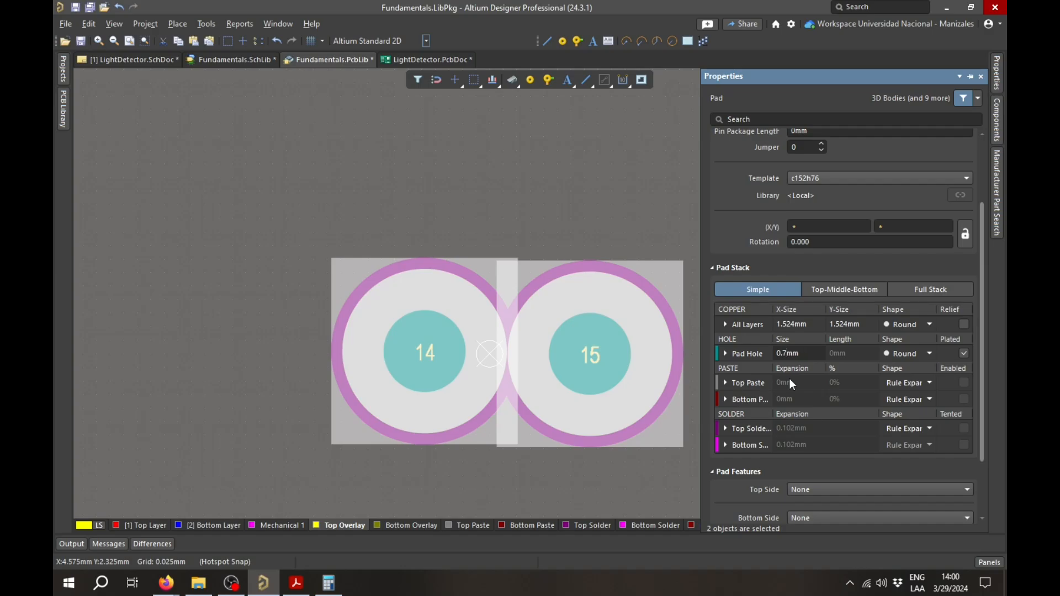
key(Return)
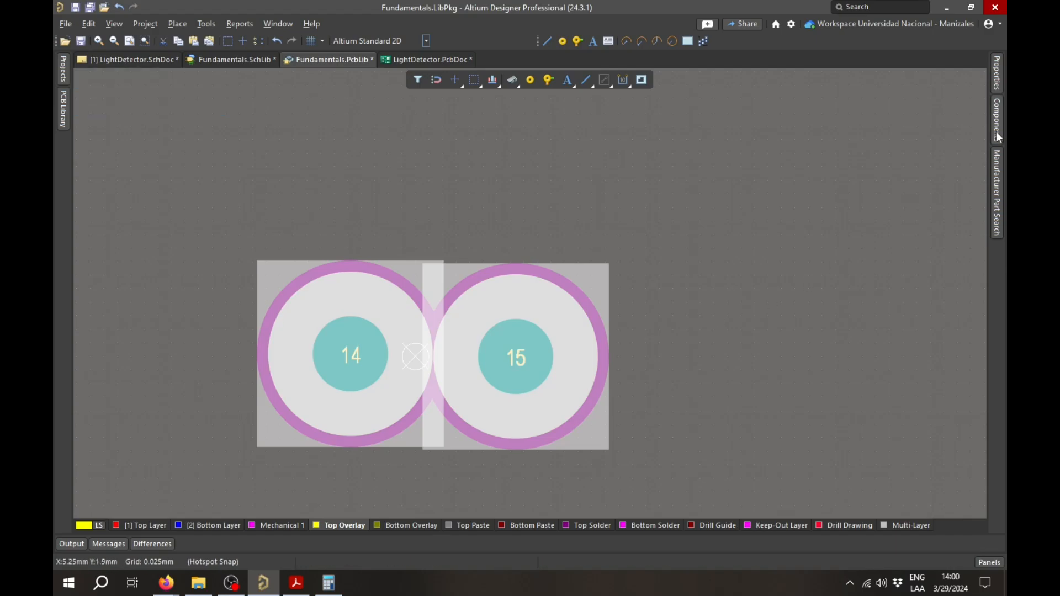
Step: Set the copper X-size and Y-size of both selected pads to 1.4 mm and clear the selection
click(997, 82)
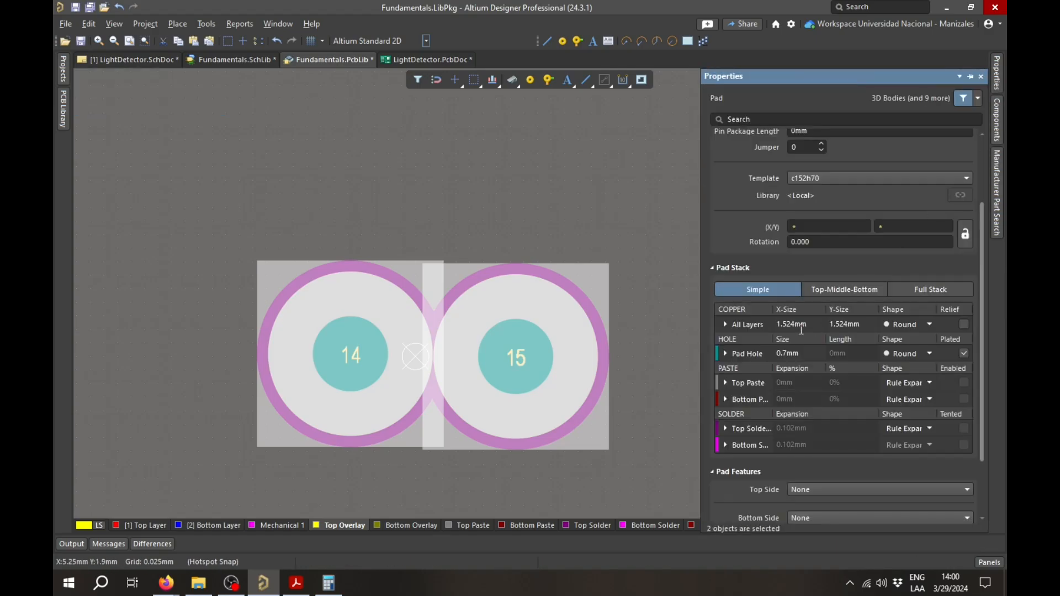
click(800, 327)
key(Return)
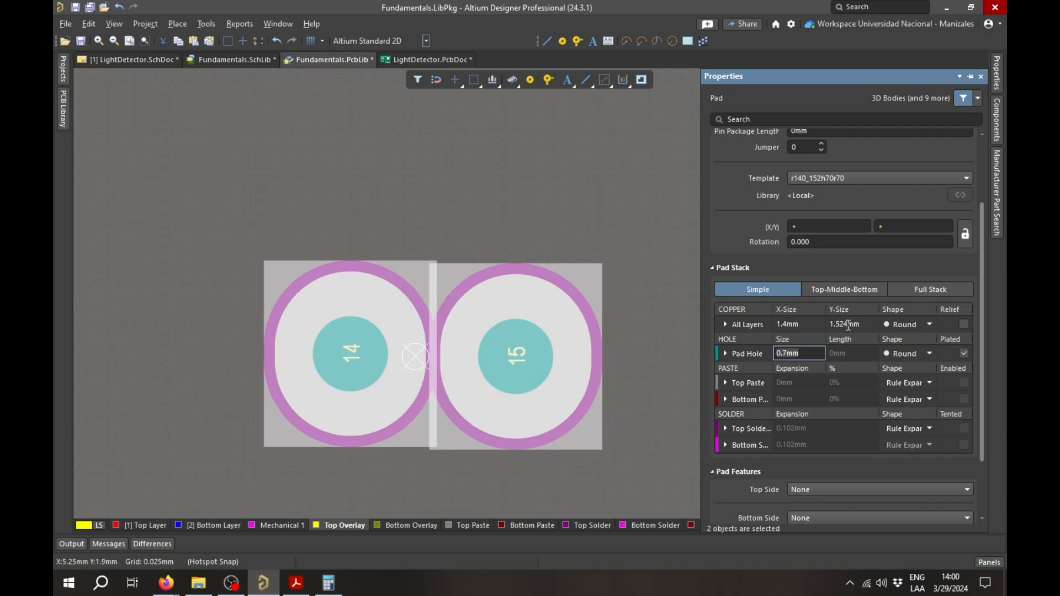
click(849, 325)
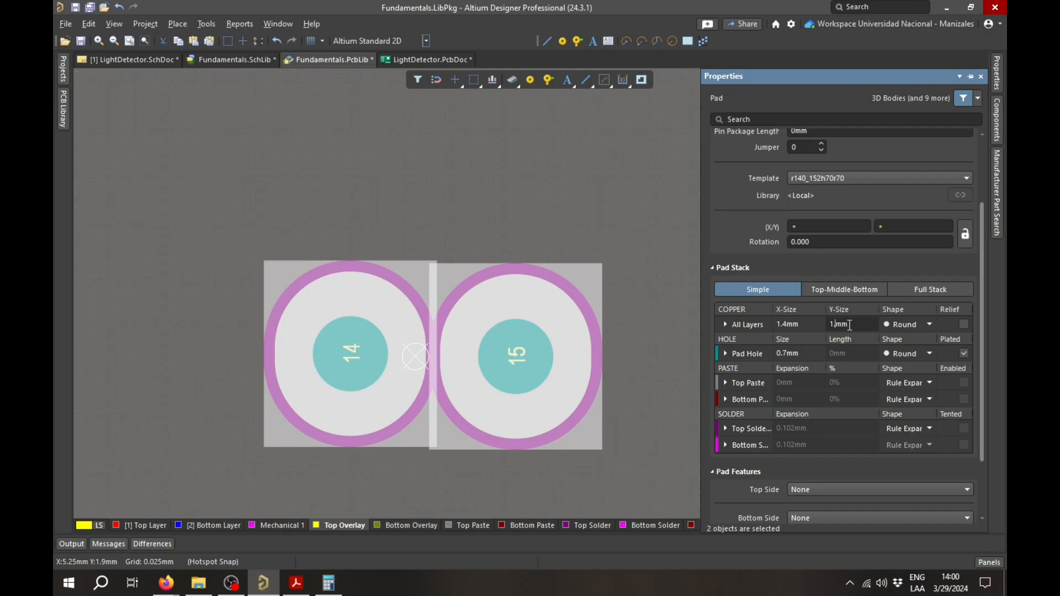
key(Return)
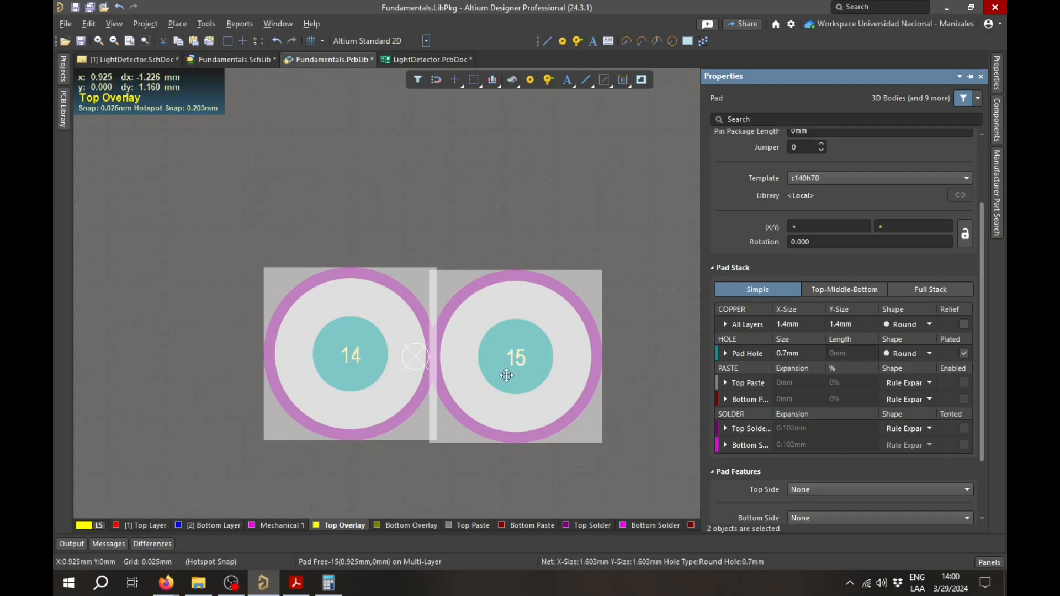
right_drag(484, 377, 545, 372)
key(F11)
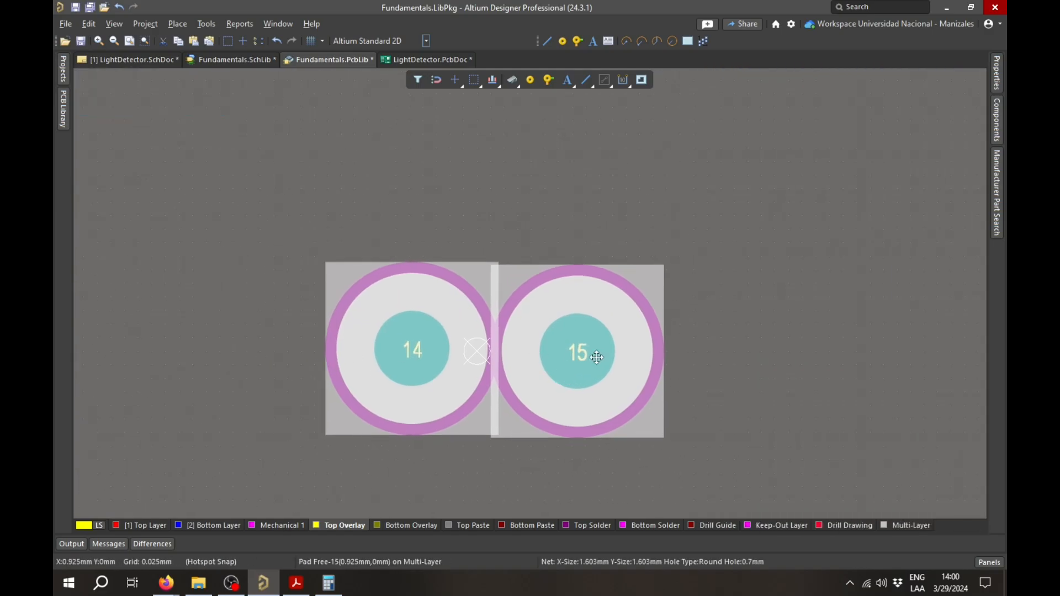
ctrl+scroll(585, 355, up, 1)
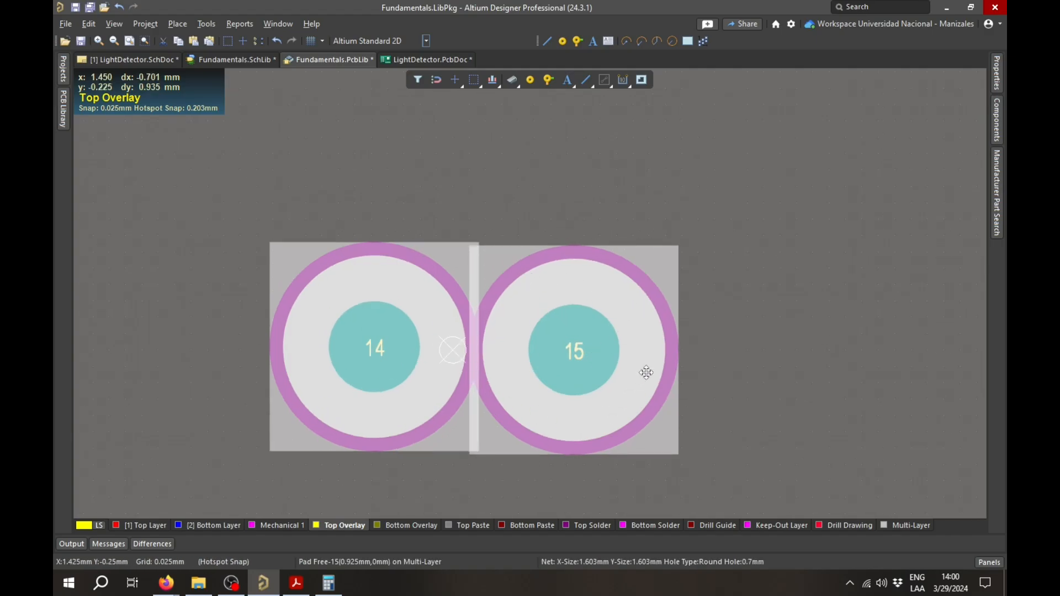
click(537, 161)
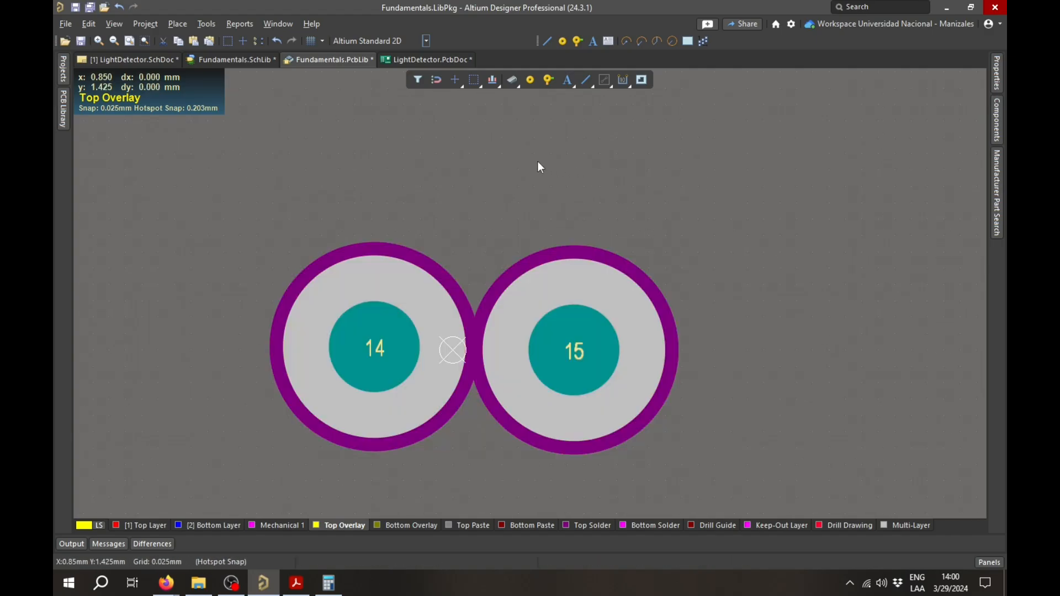
Step: Preview the two pads in the Altium 3D Blue view and return to Altium Standard 2D
click(427, 42)
click(386, 82)
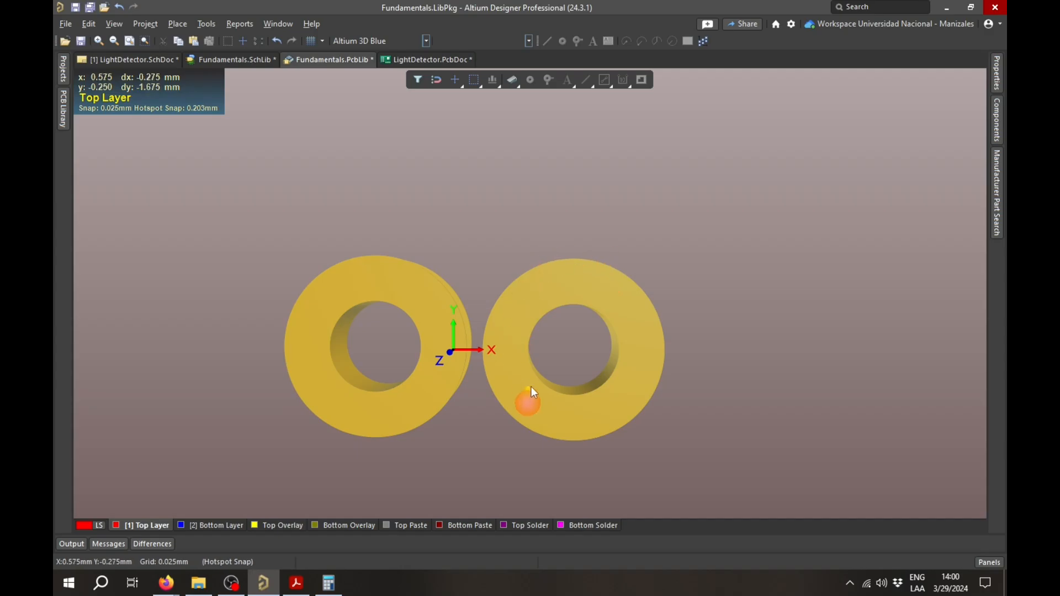
click(426, 41)
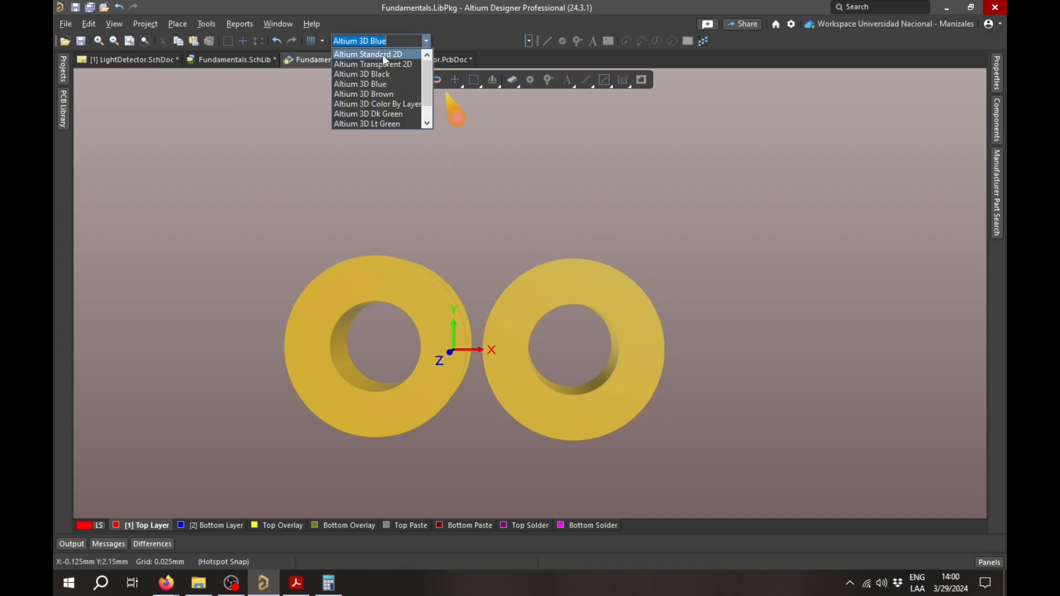
click(385, 55)
Step: Examine the two footprint pads and the designators of both photoresistor symbol pins in Fundamentals.SchLib
click(360, 329)
click(512, 337)
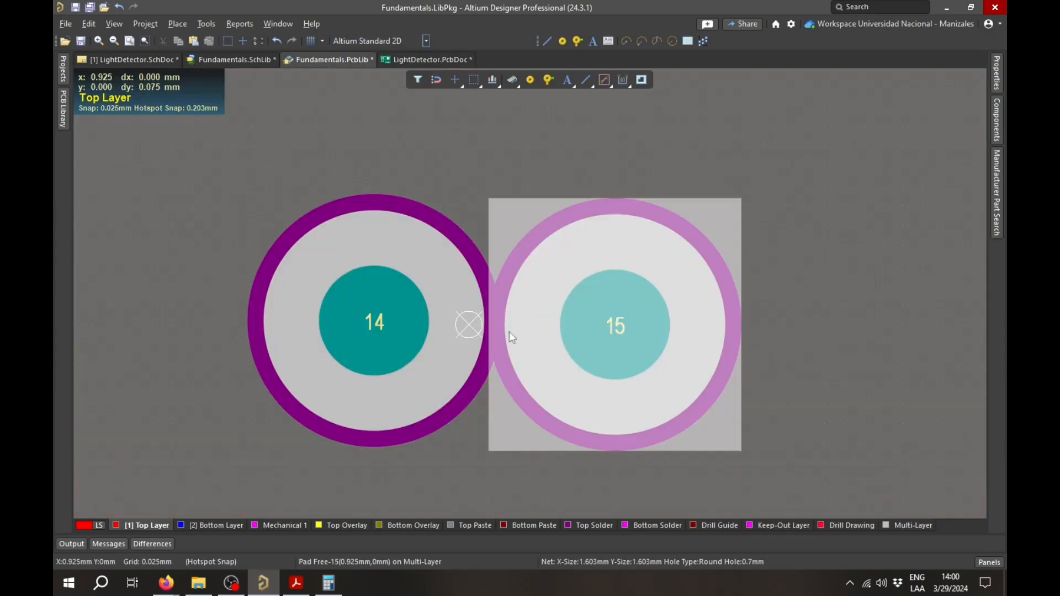
click(433, 315)
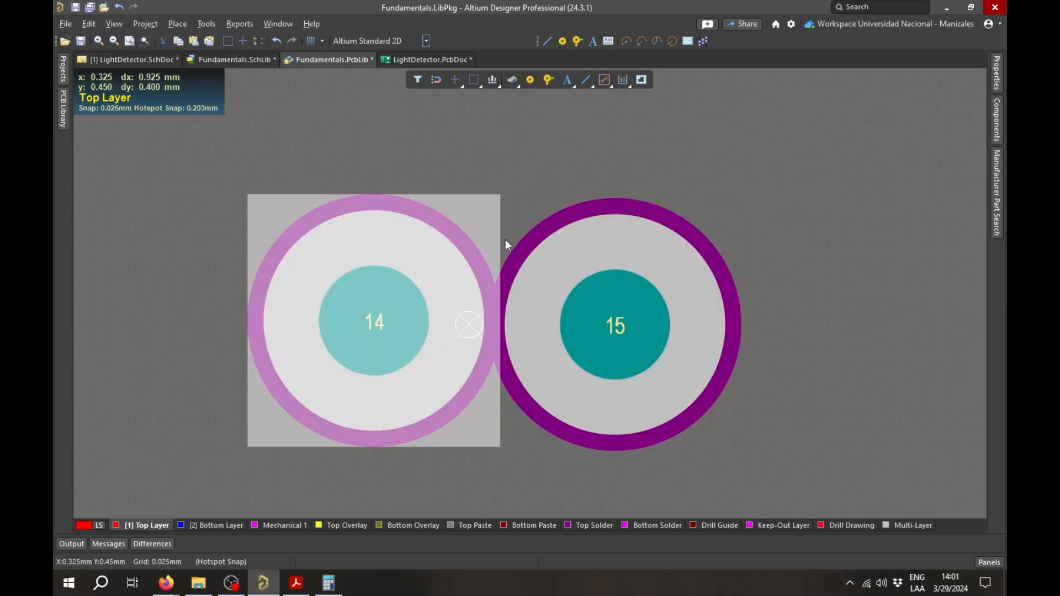
click(217, 63)
right_drag(413, 213, 391, 187)
click(380, 217)
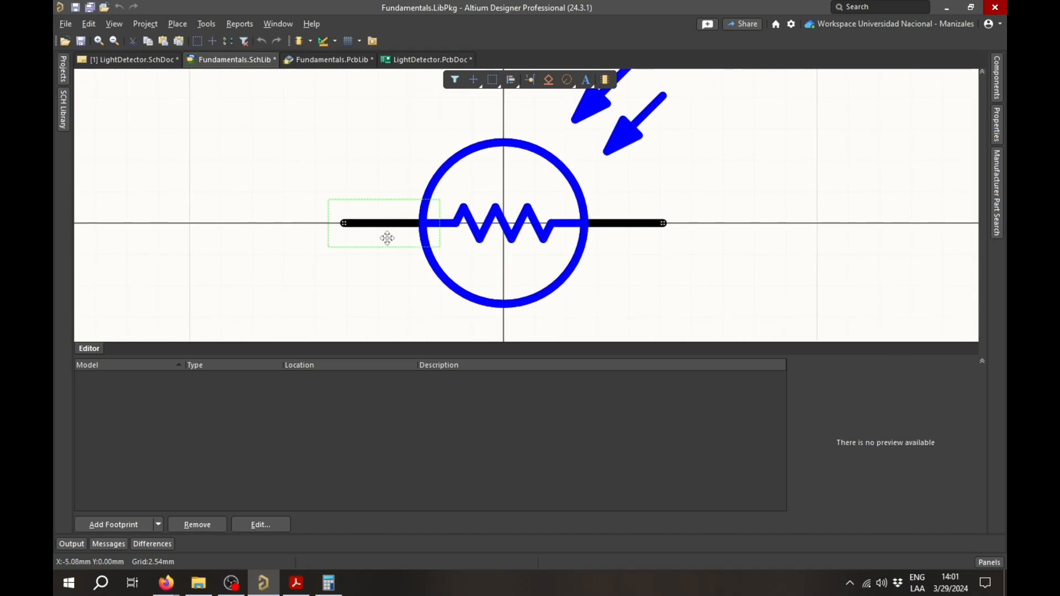
click(628, 231)
click(386, 220)
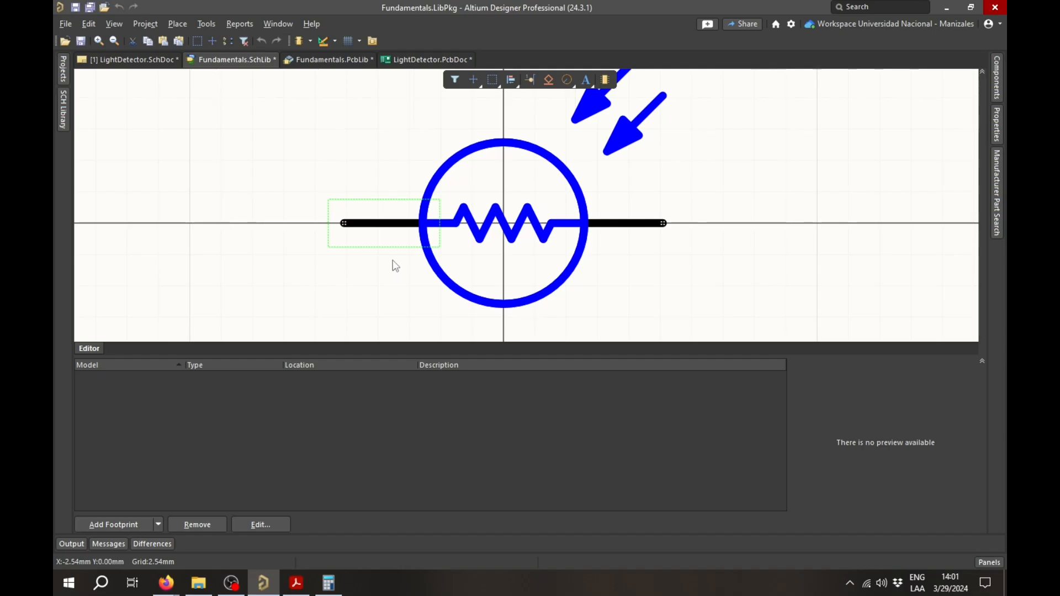
click(997, 125)
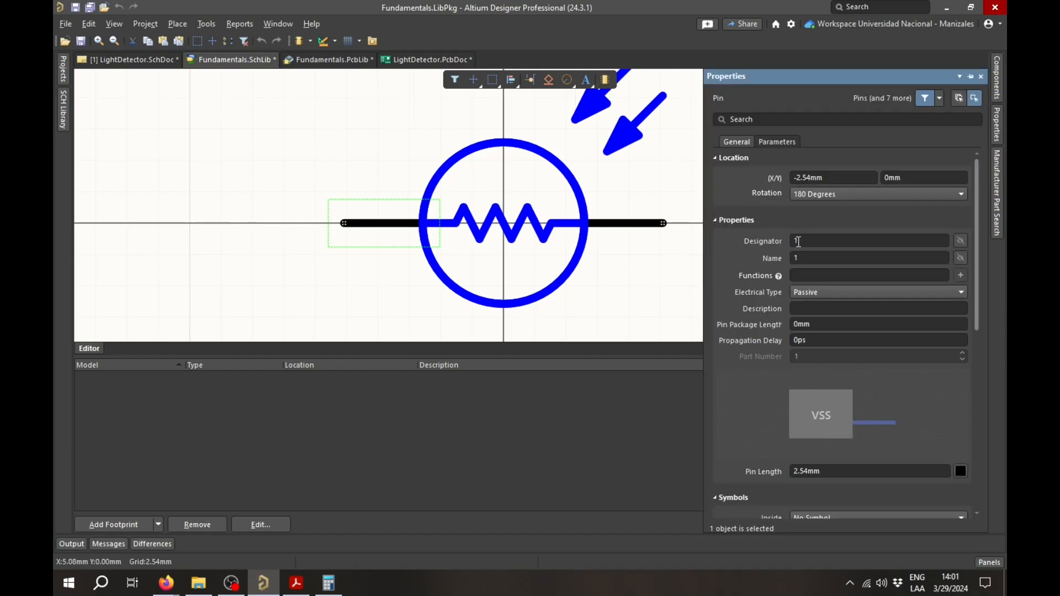
click(642, 224)
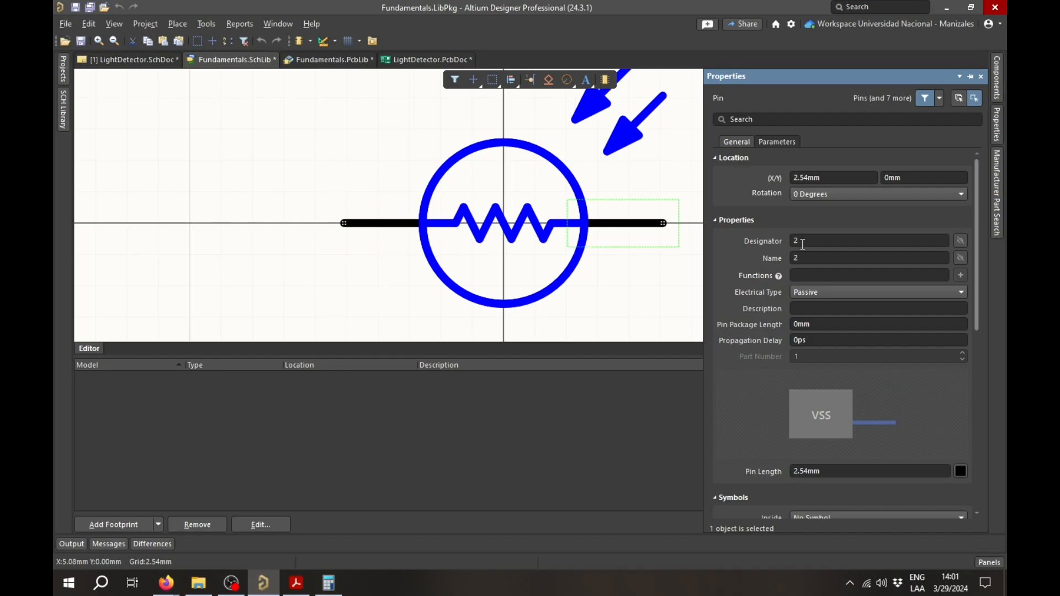
Step: In Fundamentals.PcbLib, set the left pad's designator to 1 and the right pad's designator to 2
click(344, 57)
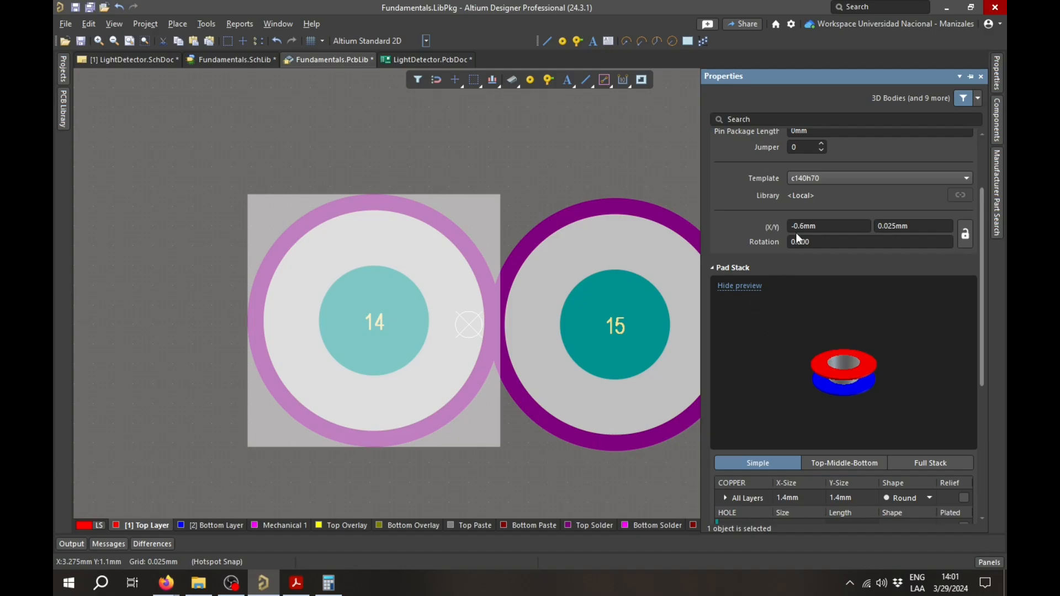
scroll(796, 233, up, 3)
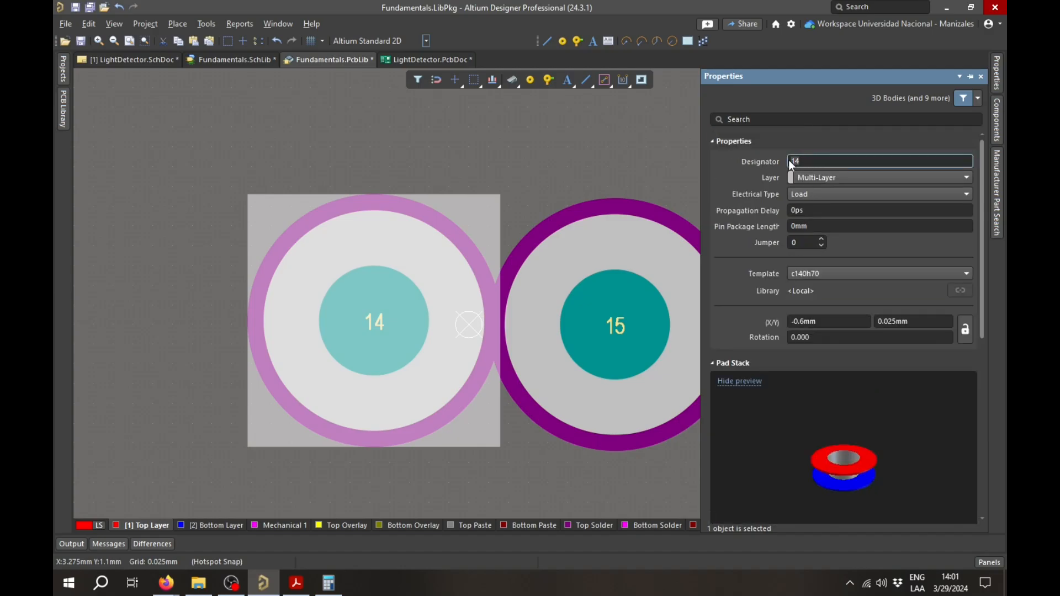
text(1)
key(Return)
click(617, 331)
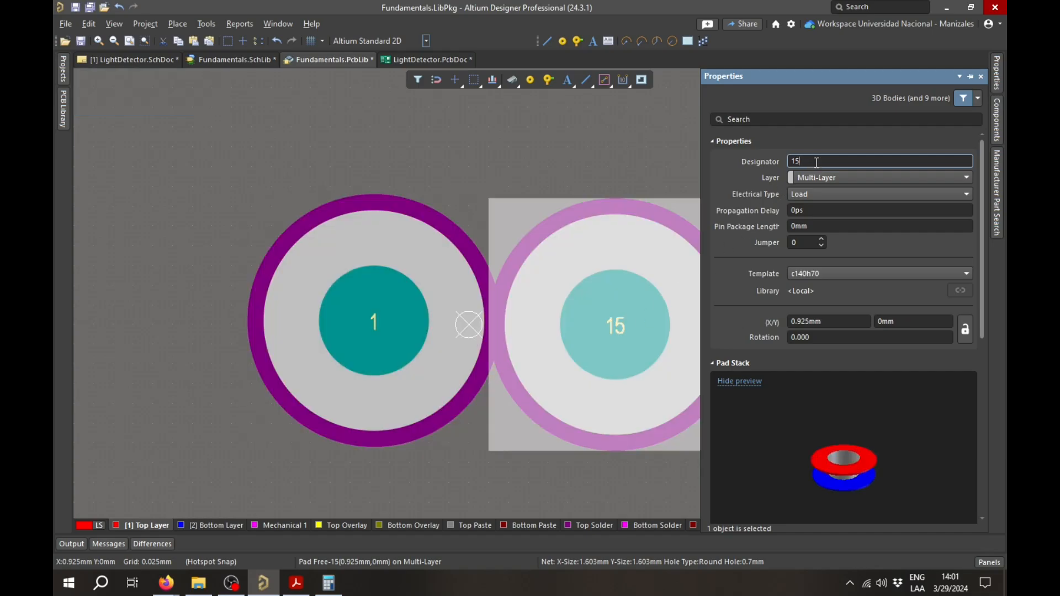
text(2)
key(Return)
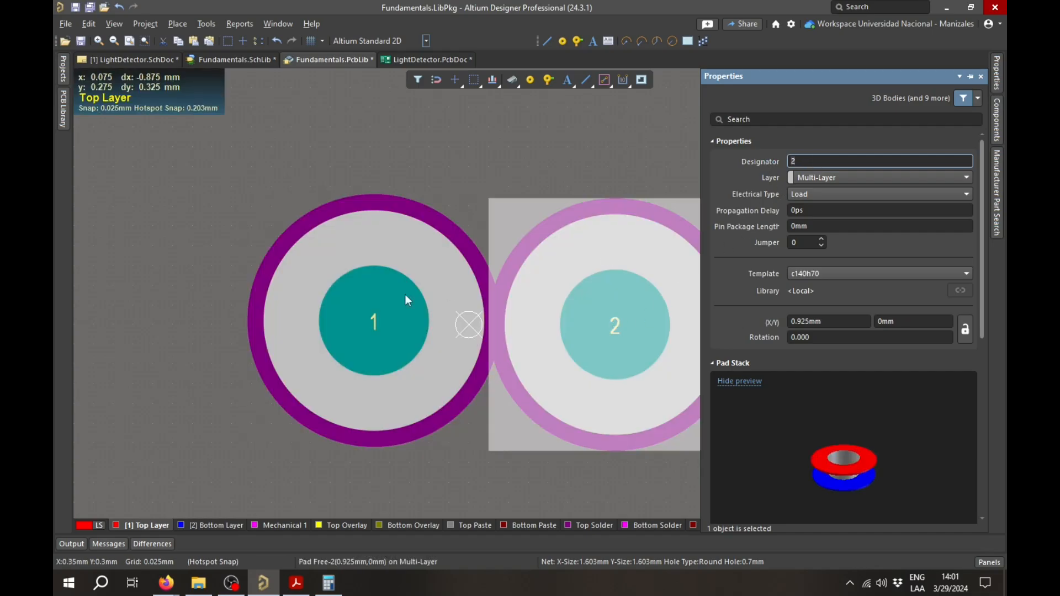
ctrl+scroll(331, 312, down, 2)
ctrl+scroll(443, 247, up, 2)
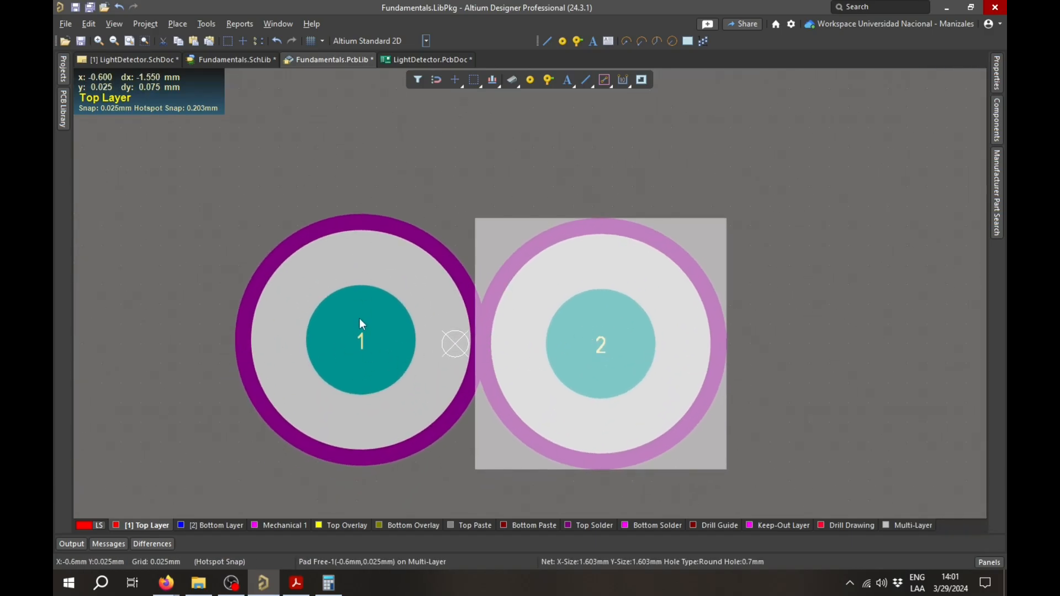
Step: Compare the two symbol pins in Fundamentals.SchLib with the matching pads in Fundamentals.PcbLib
click(236, 60)
click(335, 241)
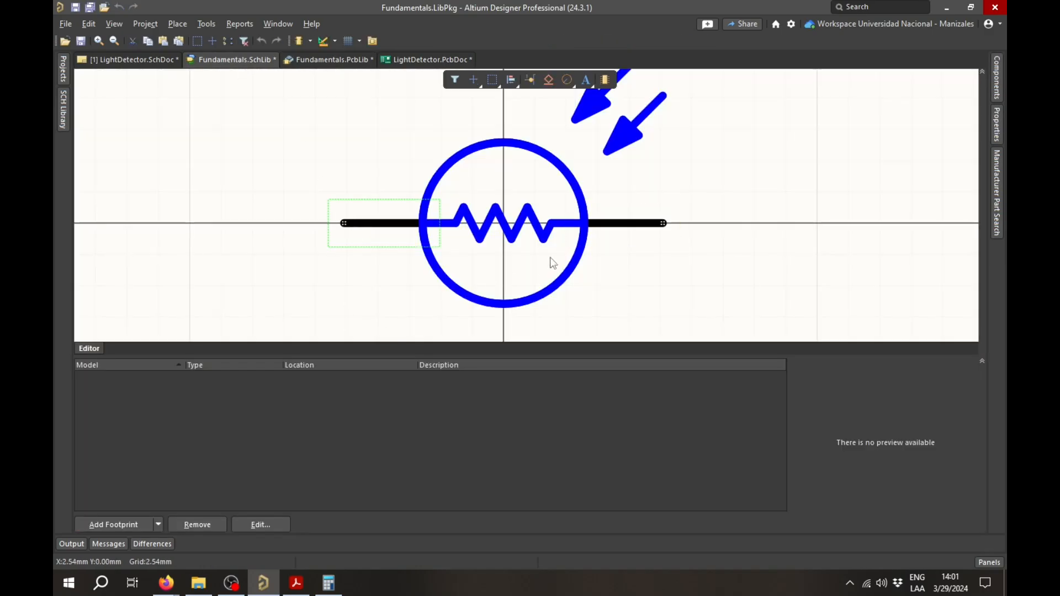
click(632, 231)
click(319, 60)
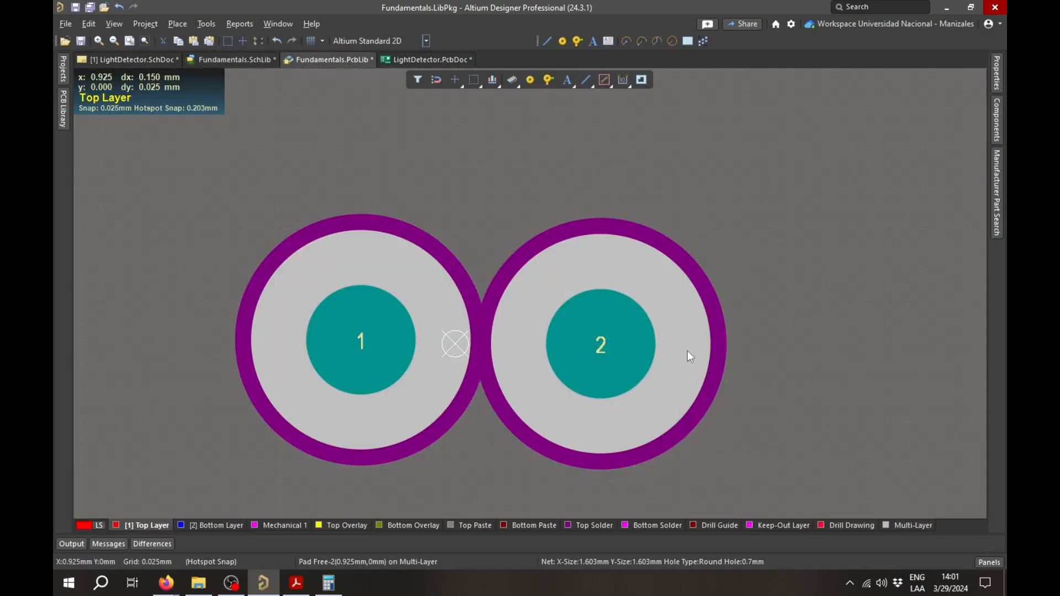
right_drag(562, 382, 630, 332)
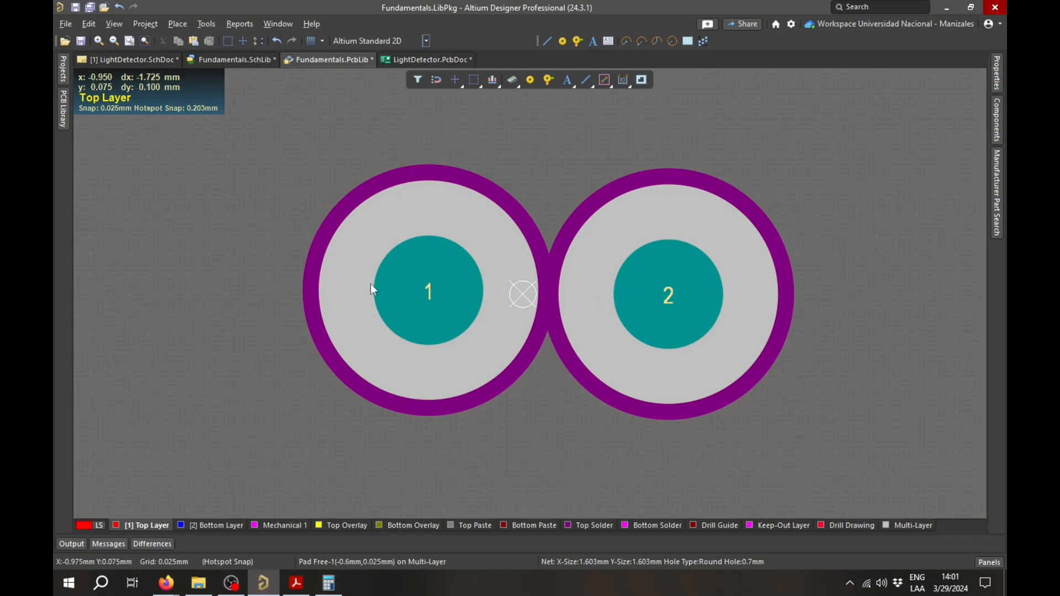
Step: Check the lead spacing in the Photoresistor.pdf datasheet and move pads 1 and 2 apart to opposite sides of the origin
click(296, 583)
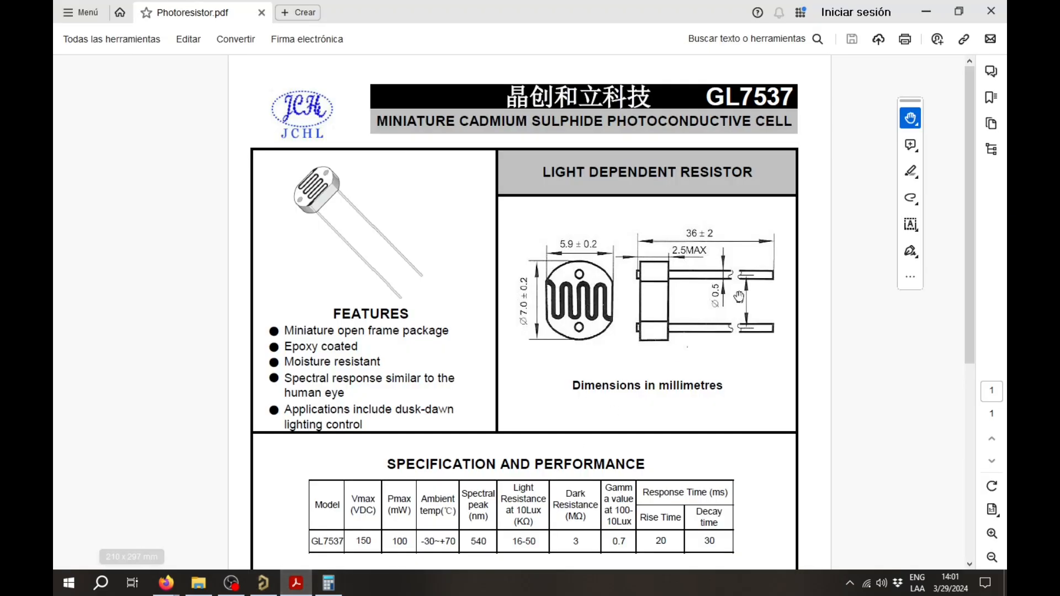
click(264, 583)
ctrl+scroll(522, 293, up, 2)
ctrl+scroll(519, 301, down, 1)
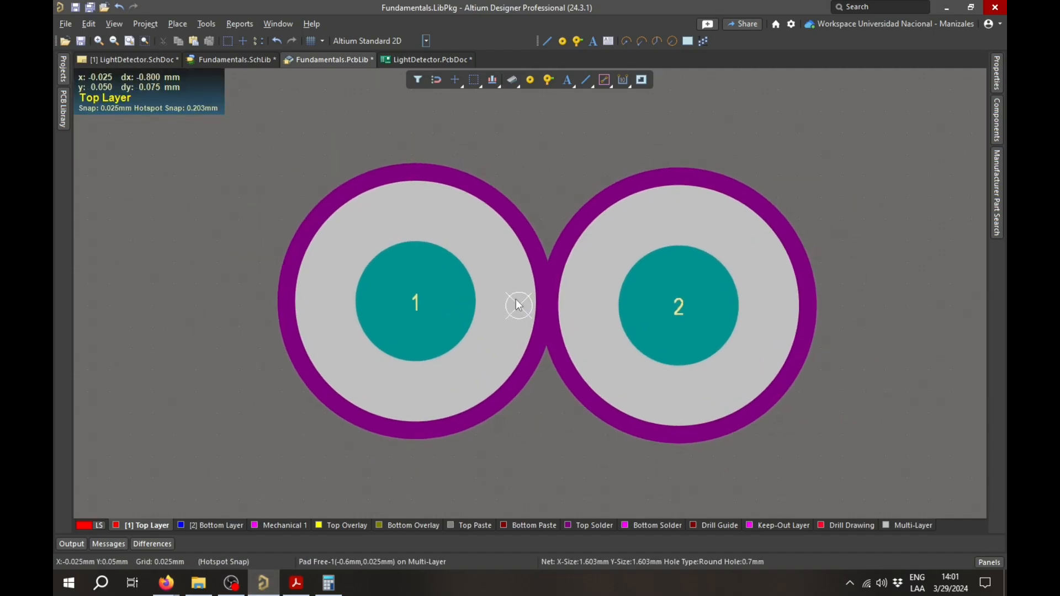
drag(430, 325, 291, 298)
drag(632, 330, 715, 298)
ctrl+scroll(503, 343, down, 1)
ctrl+scroll(501, 362, up, 1)
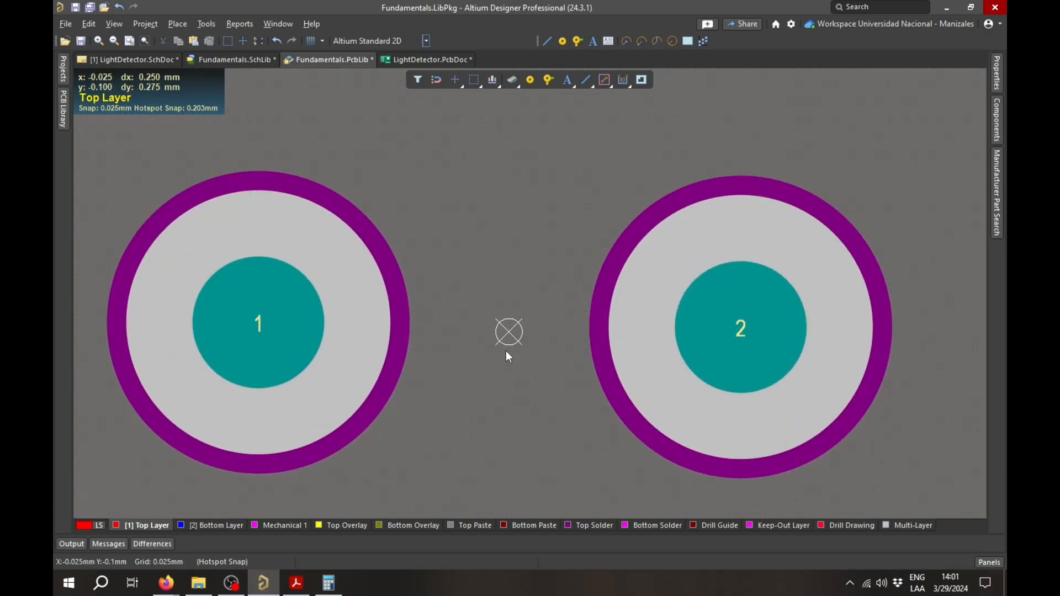
Step: Set pad 2's position to X 2.5 mm and Y 0 mm
ctrl+scroll(506, 351, down, 1)
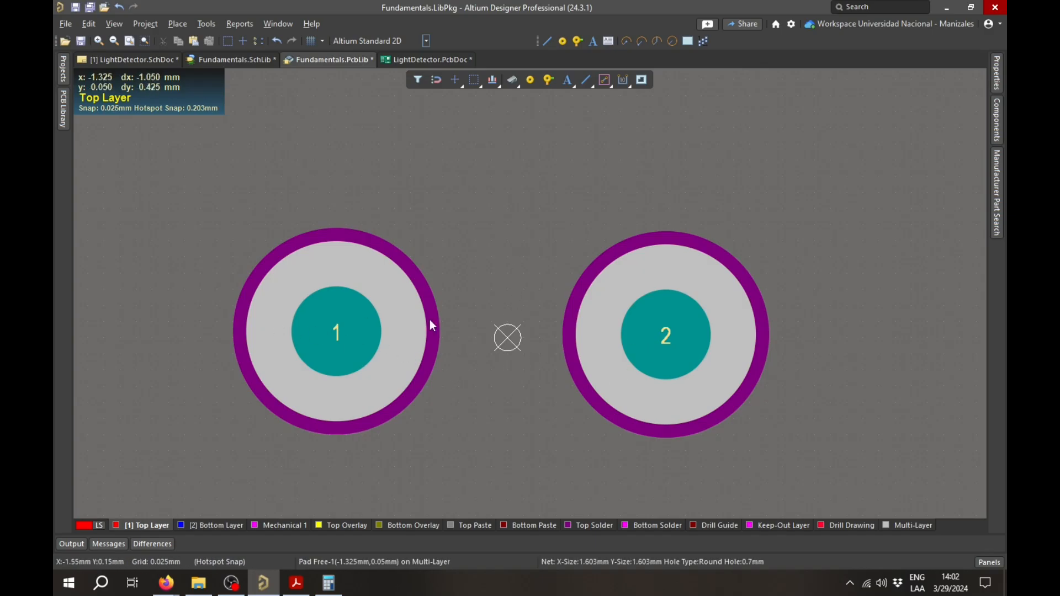
click(637, 332)
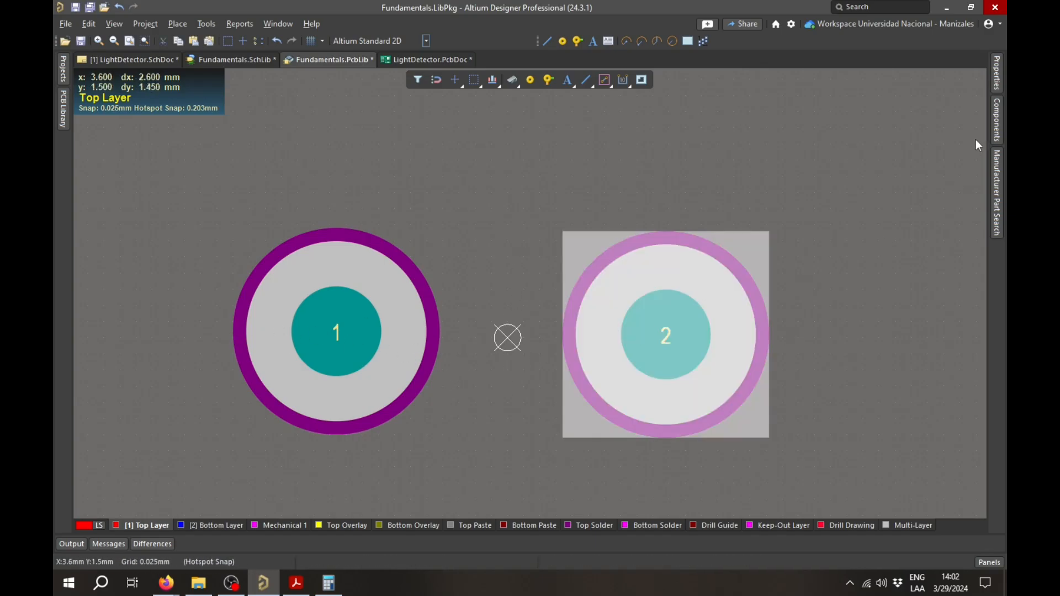
click(996, 88)
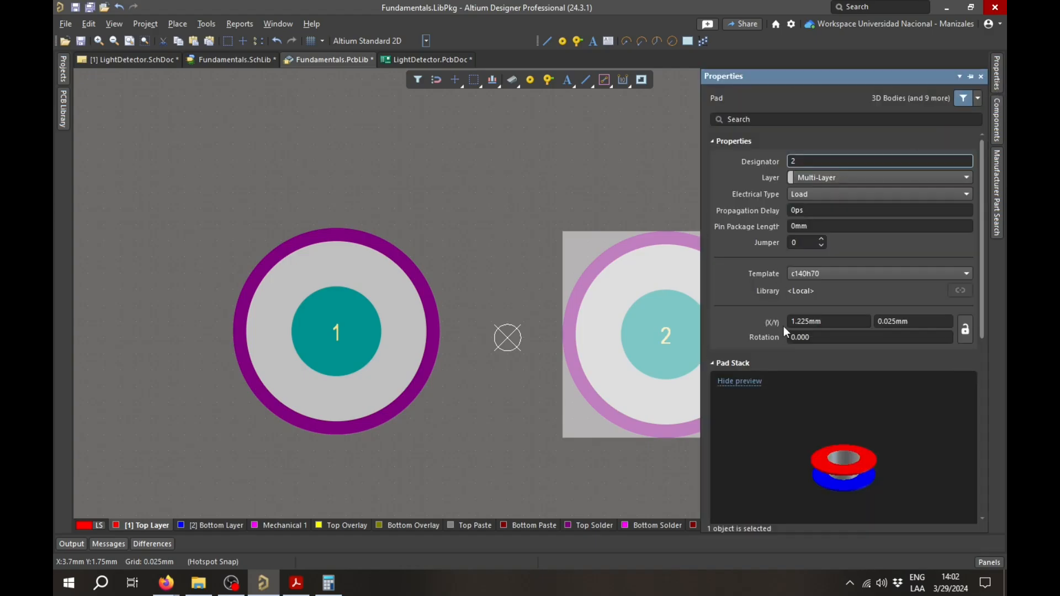
click(813, 323)
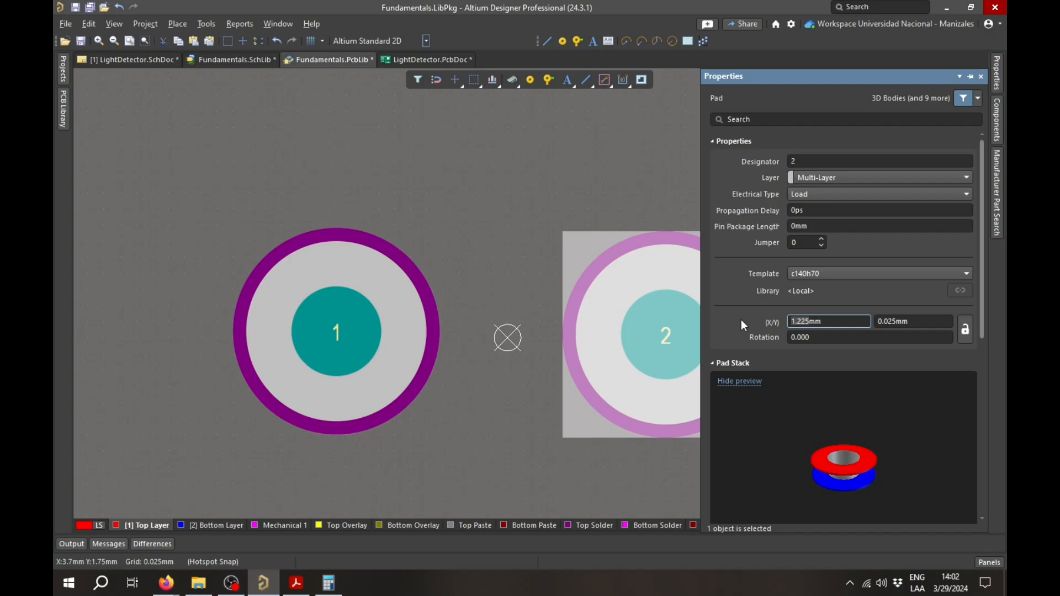
text(2.5)
click(898, 320)
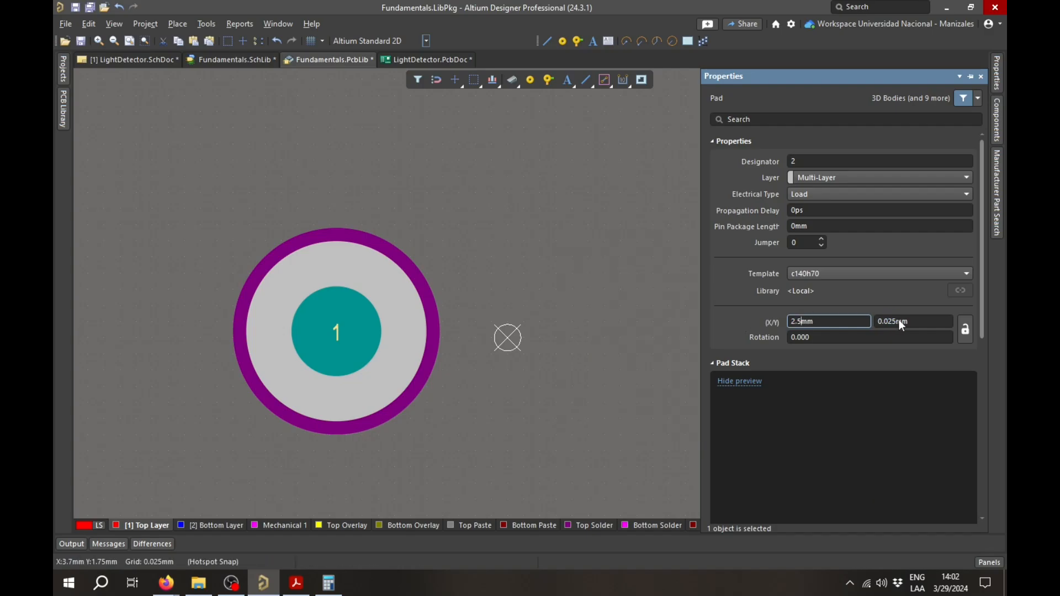
click(897, 321)
double_click(897, 320)
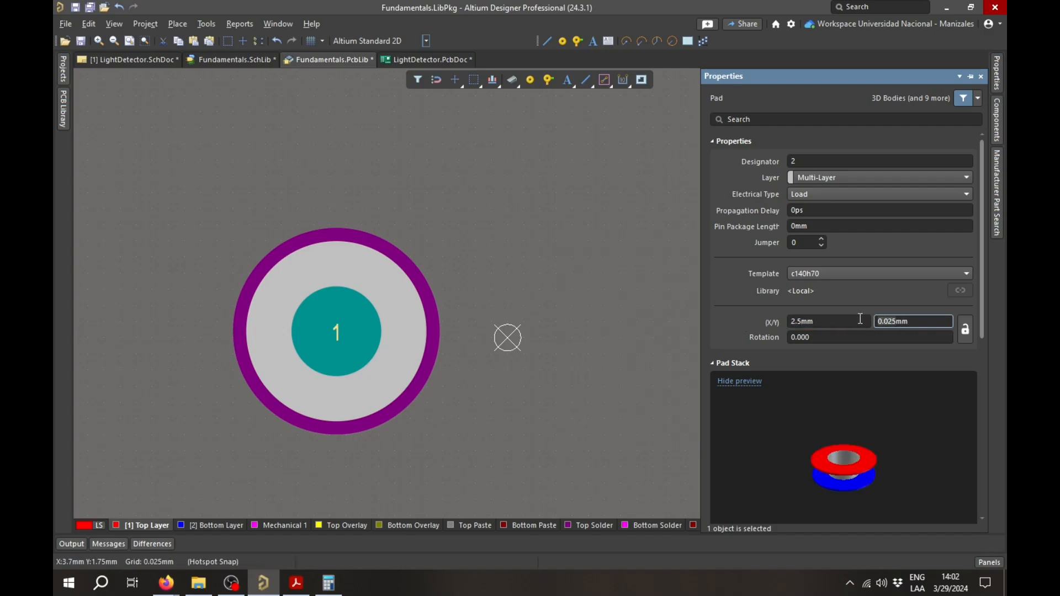
text(0)
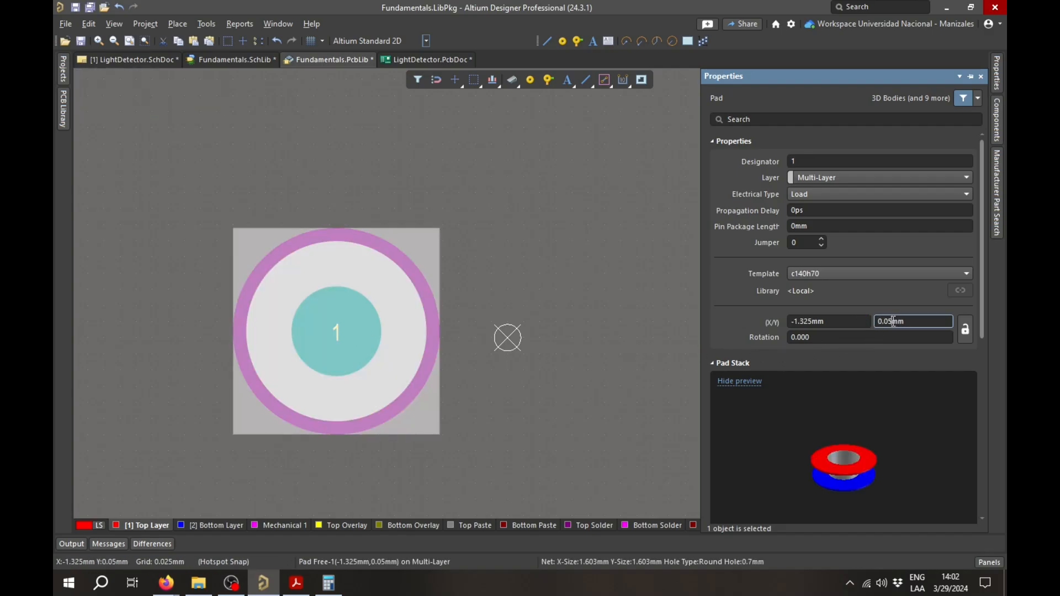
Step: Set pad 1's position to X -2.5 mm and Y 0 mm
key(BackSpace)
key(BackSpace)
key(BackSpace)
key(Return)
click(815, 321)
key(BackSpace)
key(BackSpace)
key(BackSpace)
key(BackSpace)
key(BackSpace)
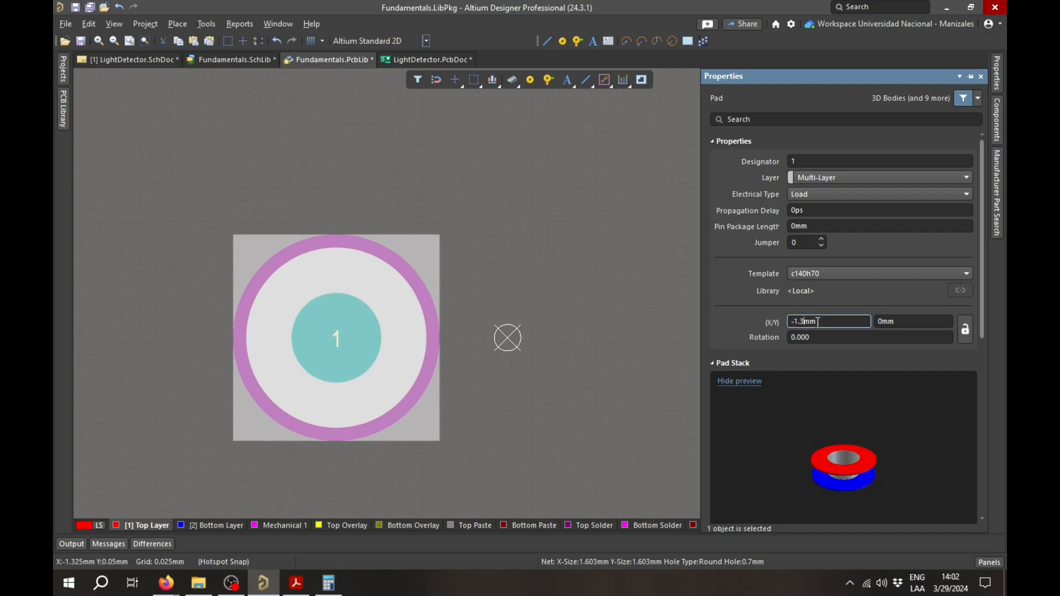
text(2.5)
key(Return)
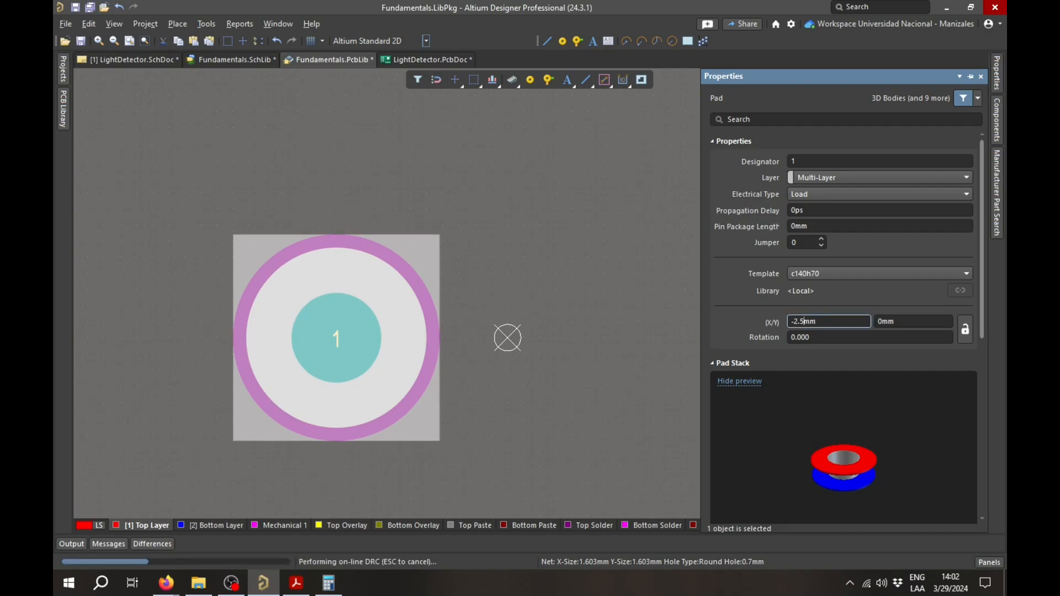
ctrl+scroll(418, 376, down, 2)
right_drag(416, 370, 399, 399)
click(438, 270)
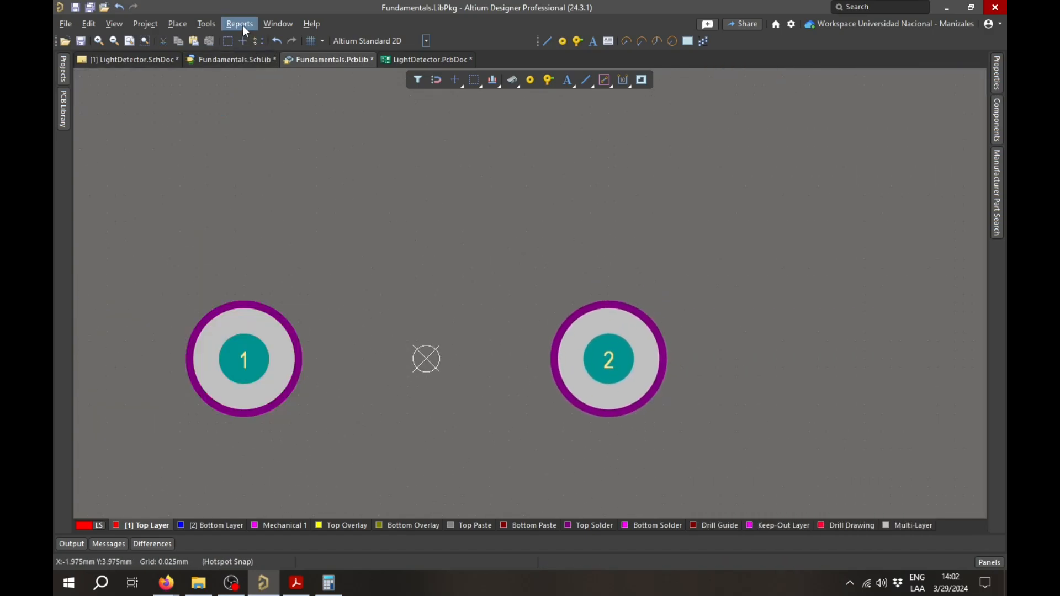
Step: Measure the distance between the centres of pads 1 and 2
click(243, 25)
click(262, 109)
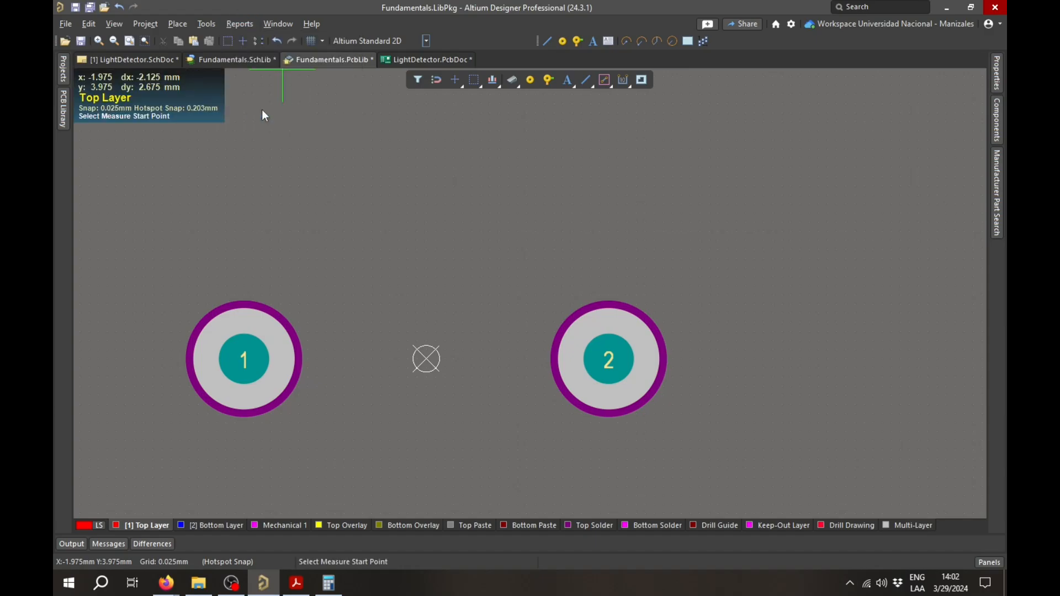
click(246, 359)
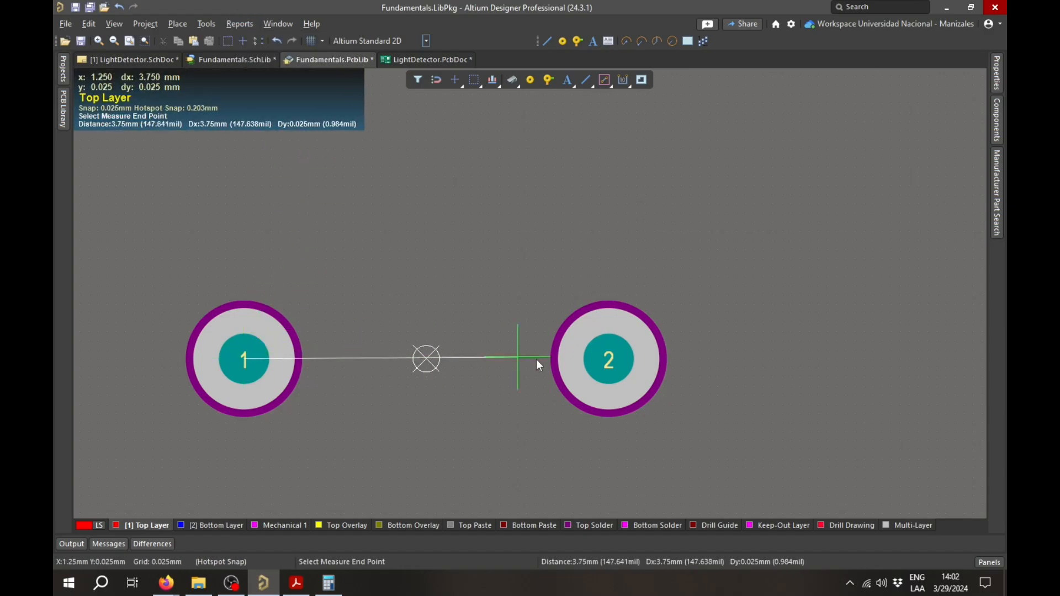
click(613, 365)
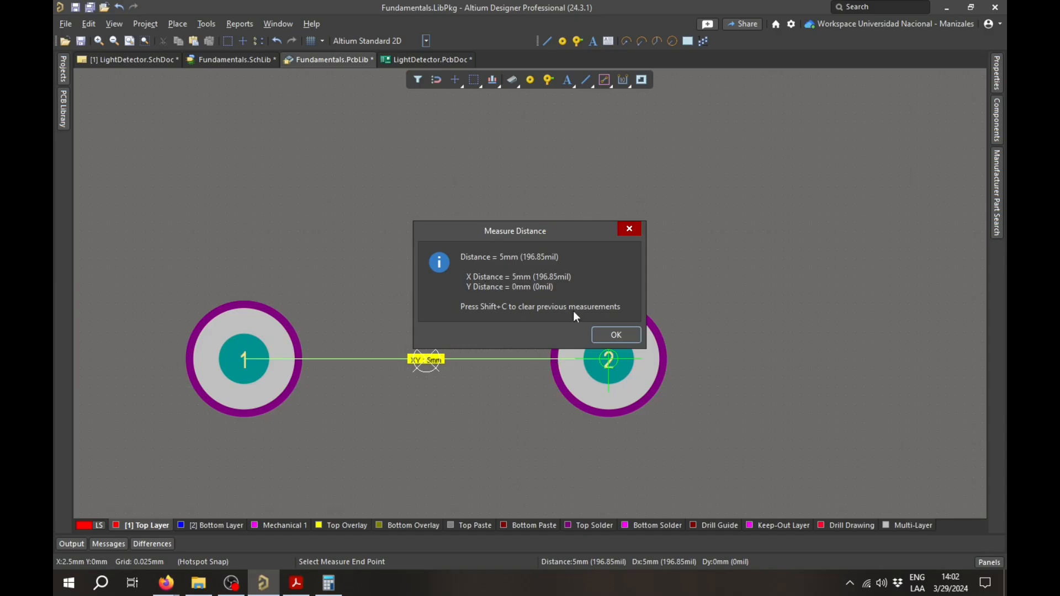
click(632, 339)
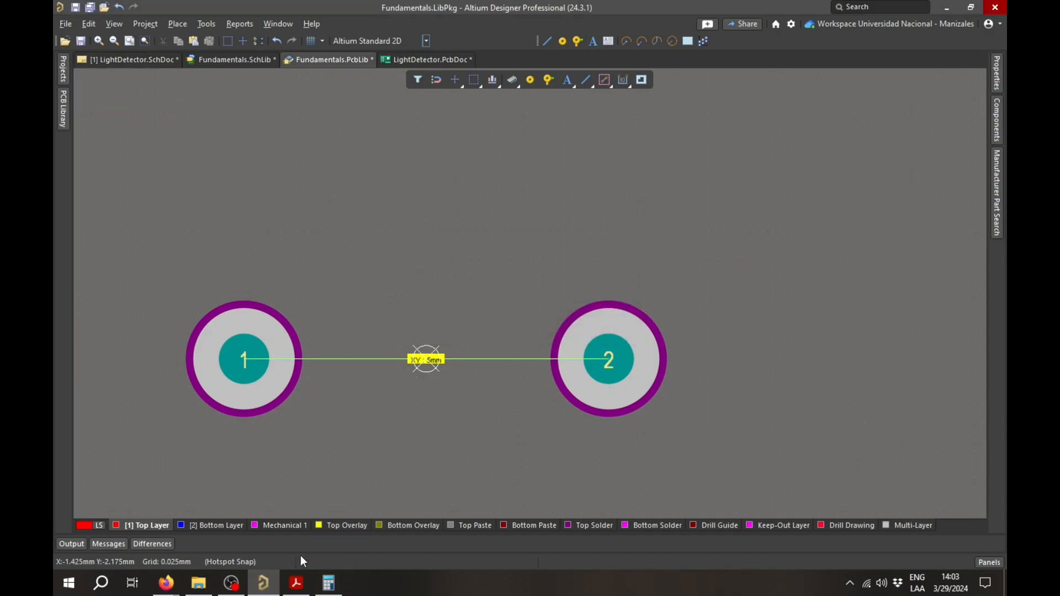
Step: Check the pad spacing against the lead spacing in the Photoresistor.pdf datasheet and review the component's body dimensions there
click(295, 583)
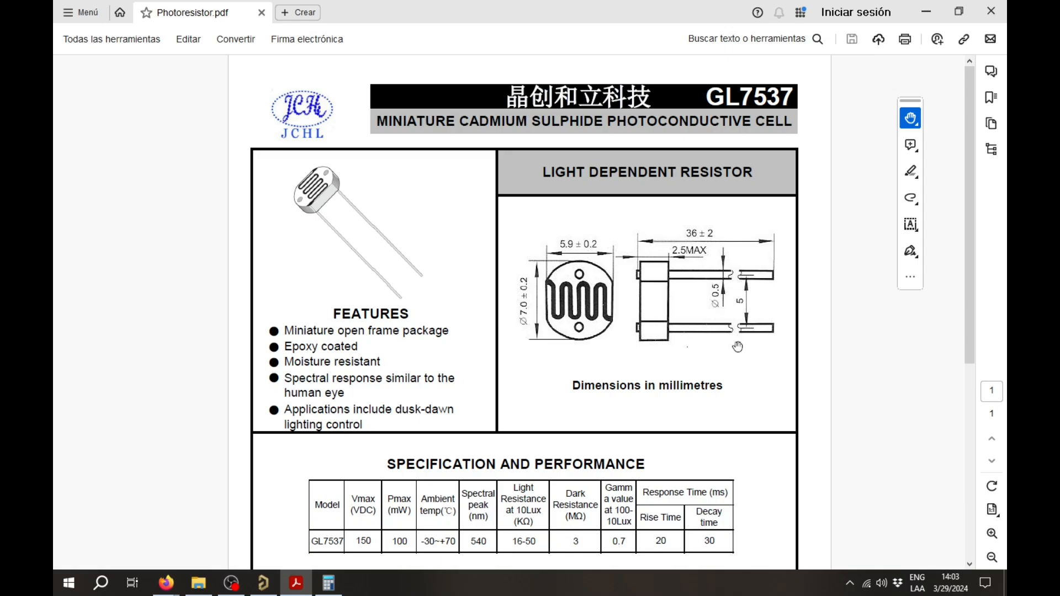
click(262, 583)
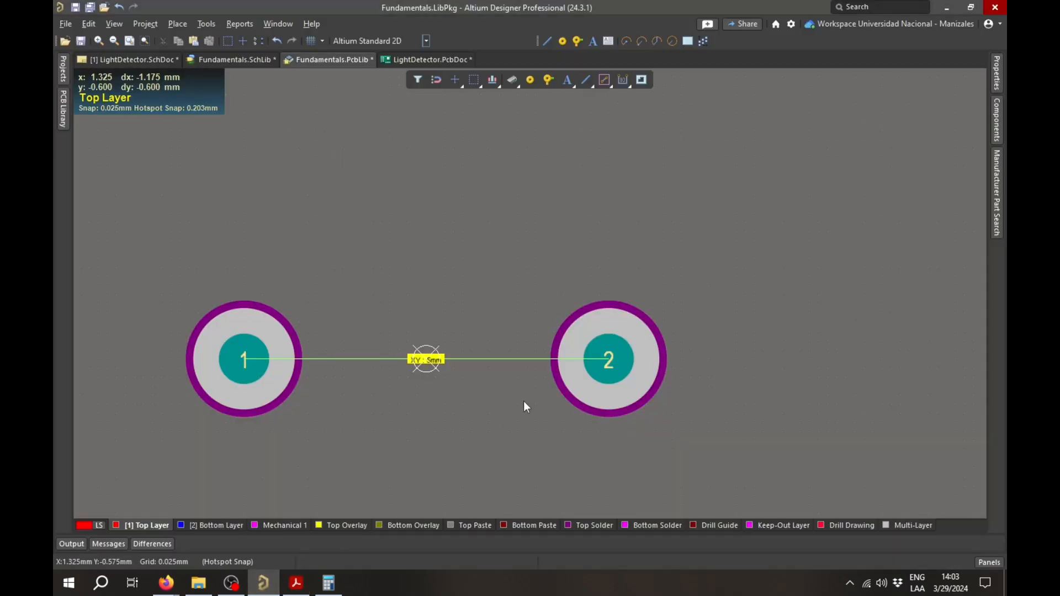
right_drag(515, 463, 532, 423)
ctrl+scroll(532, 423, down, 1)
right_drag(537, 369, 545, 342)
click(545, 343)
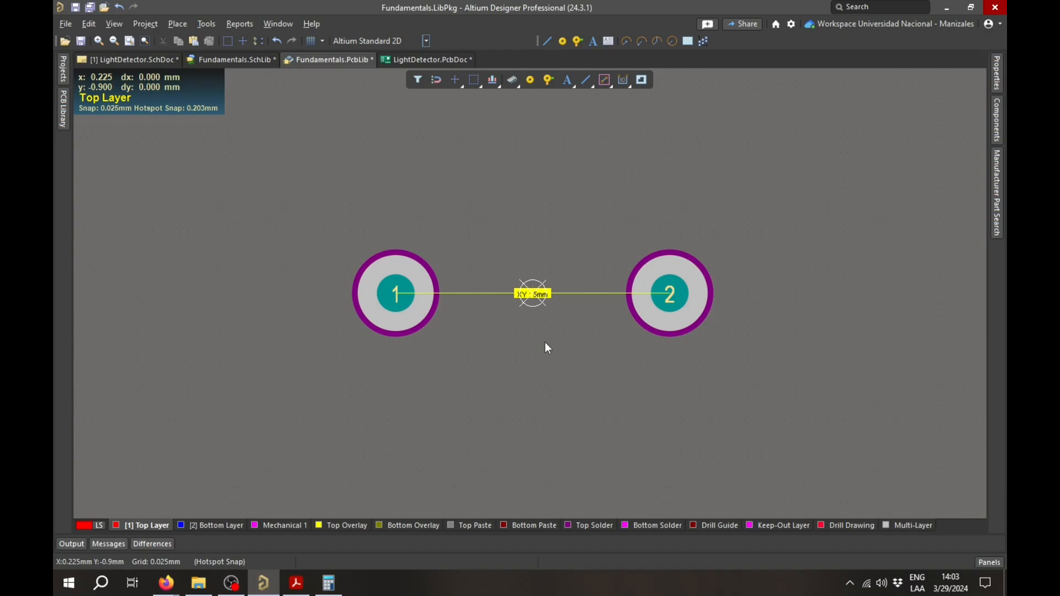
click(296, 583)
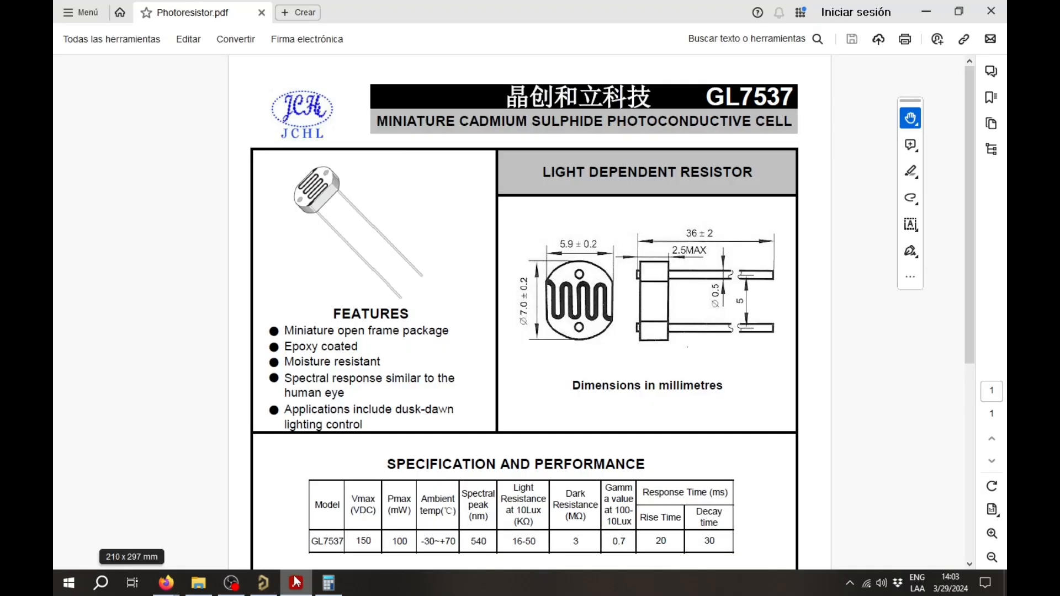
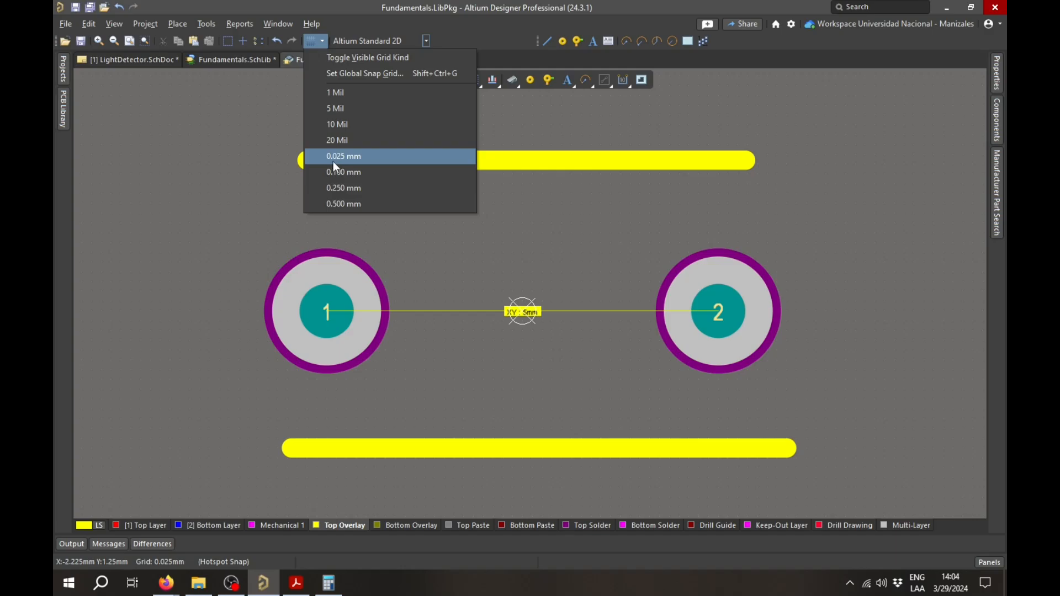
Step: Draw a Top Overlay arc centred on the origin, radius about 3.5 mm, around pad 1 from about 139° to 217°
click(569, 272)
ctrl+scroll(530, 340, up, 2)
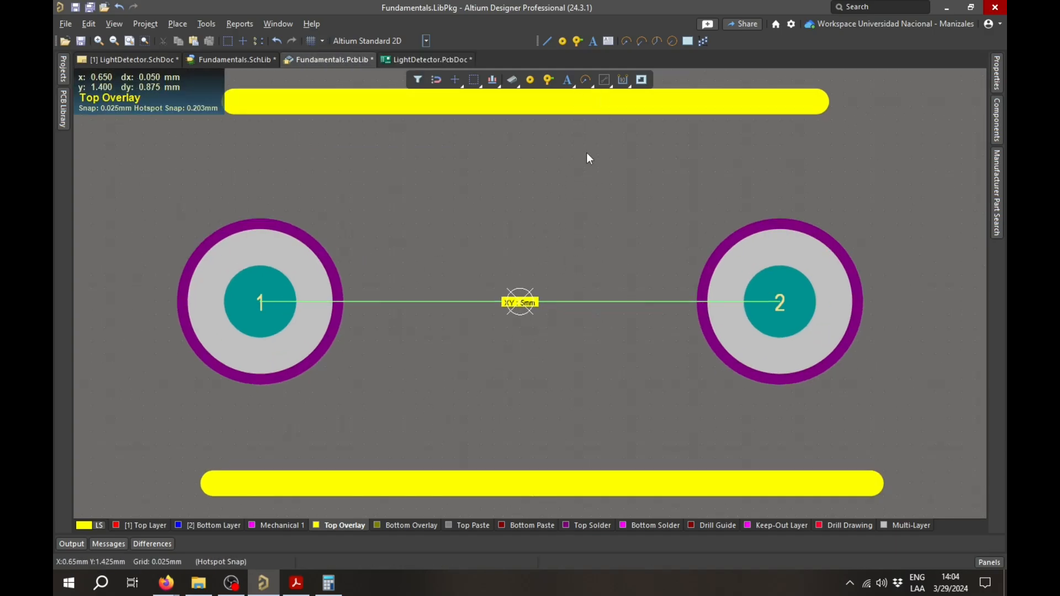
click(587, 81)
ctrl+scroll(532, 304, up, 2)
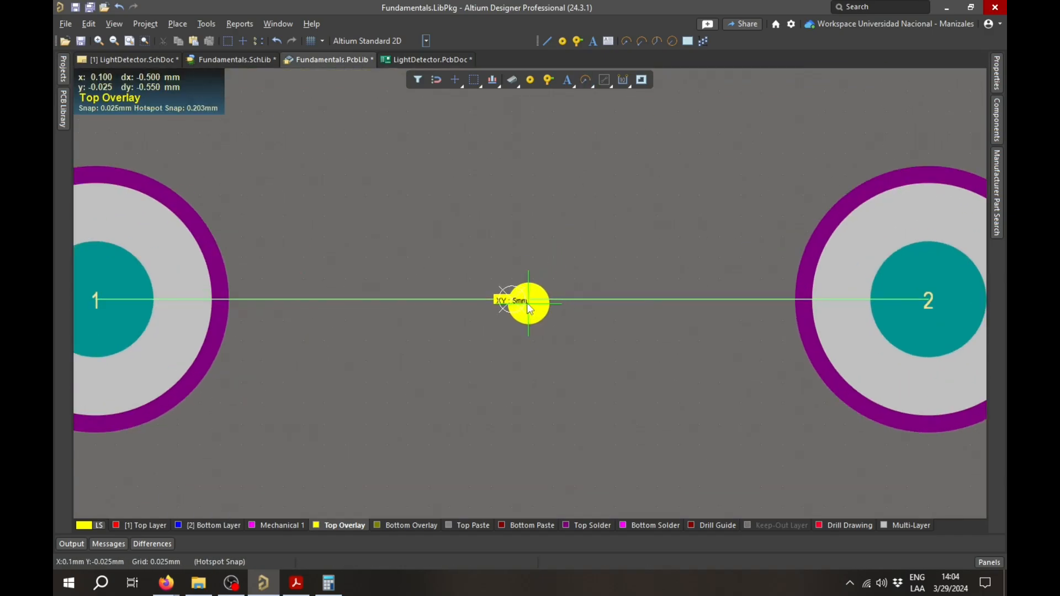
ctrl+scroll(528, 305, up, 3)
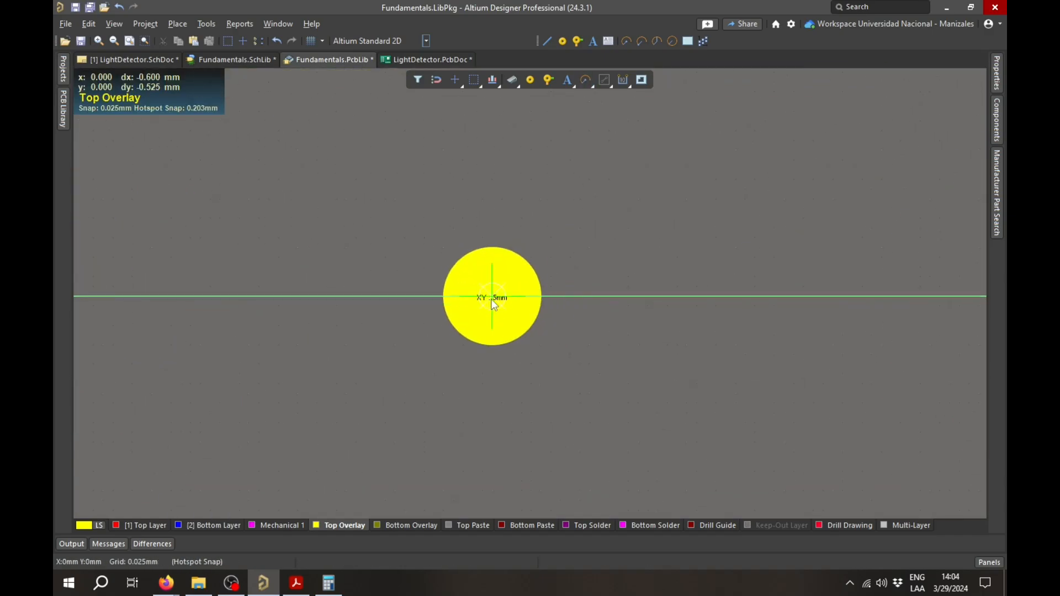
ctrl+scroll(492, 297, down, 5)
click(492, 297)
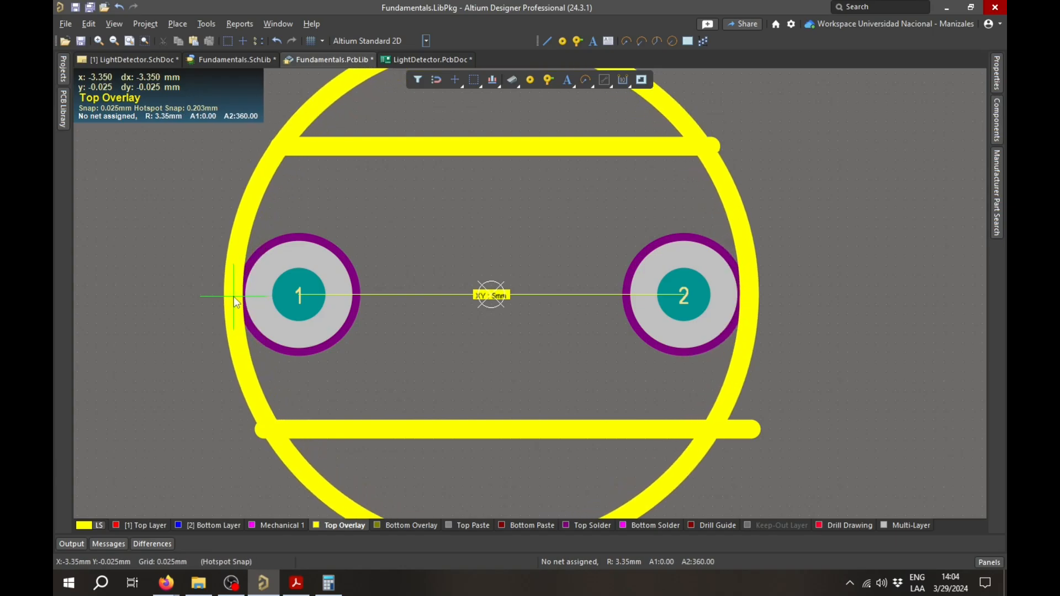
ctrl+scroll(234, 297, up, 2)
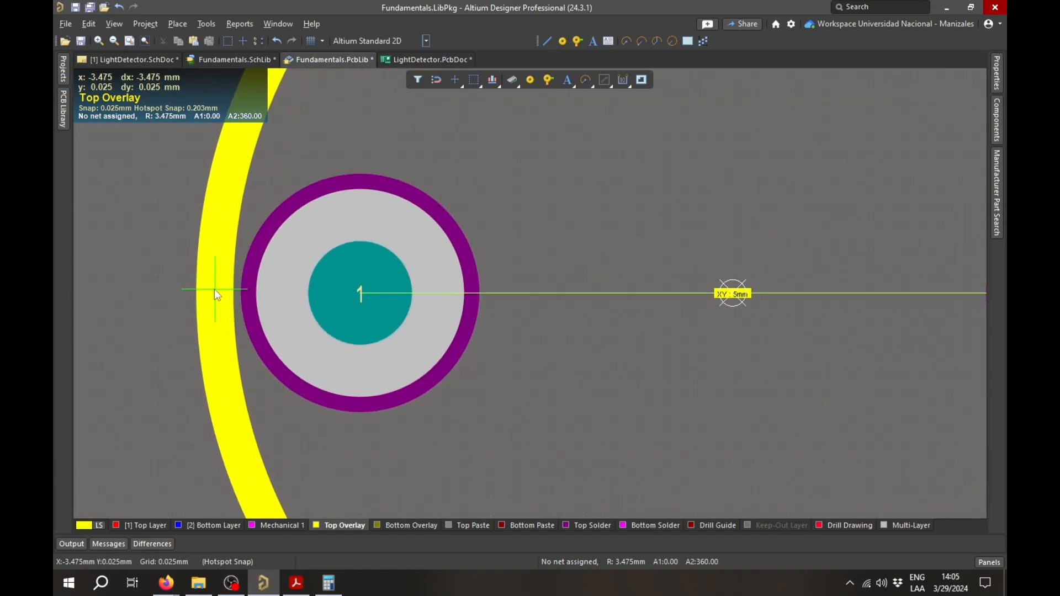
click(213, 291)
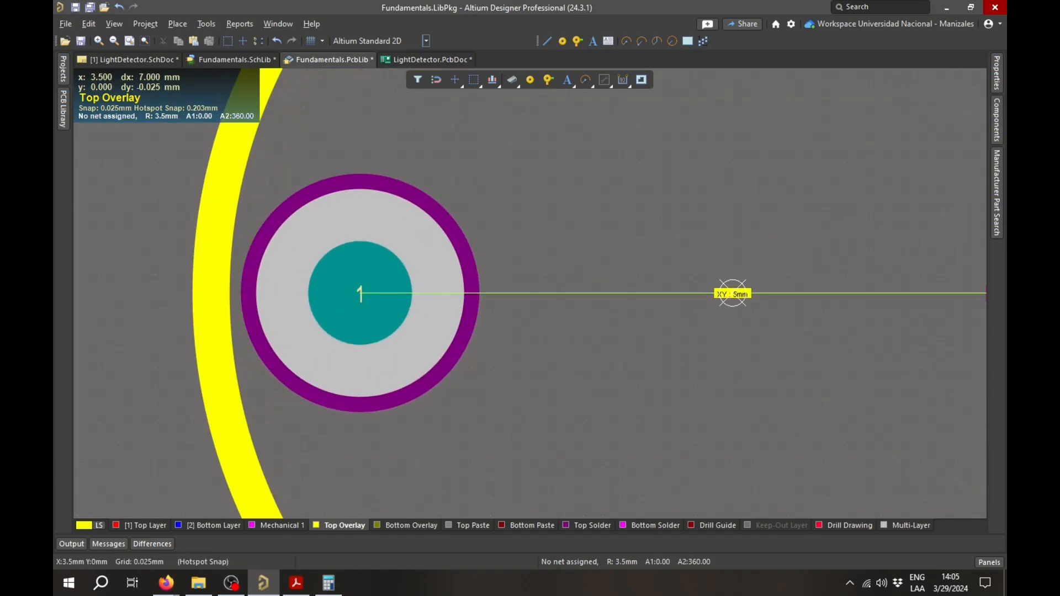
ctrl+scroll(820, 326, down, 4)
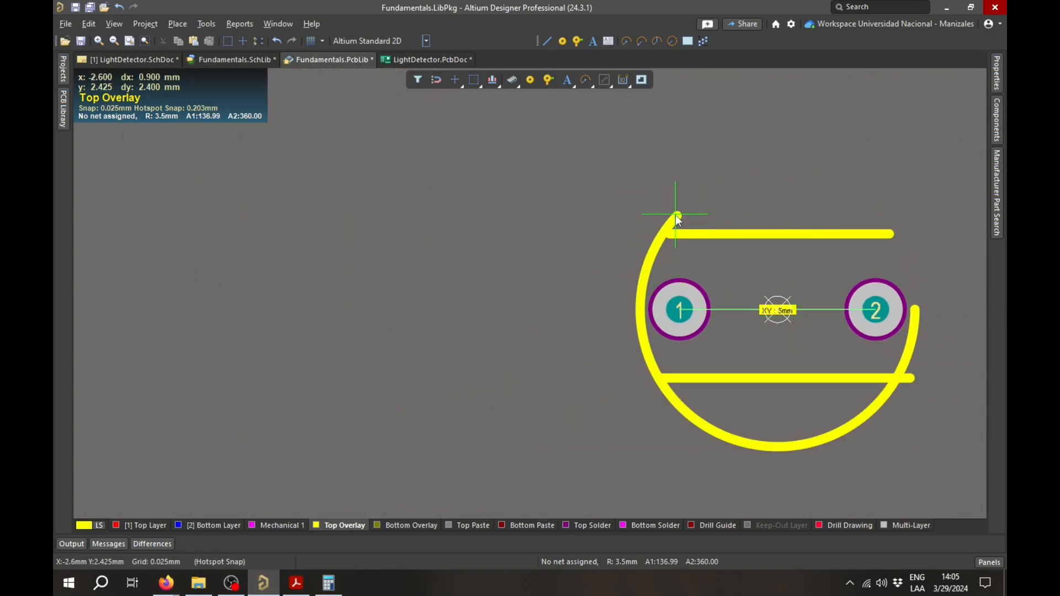
click(673, 218)
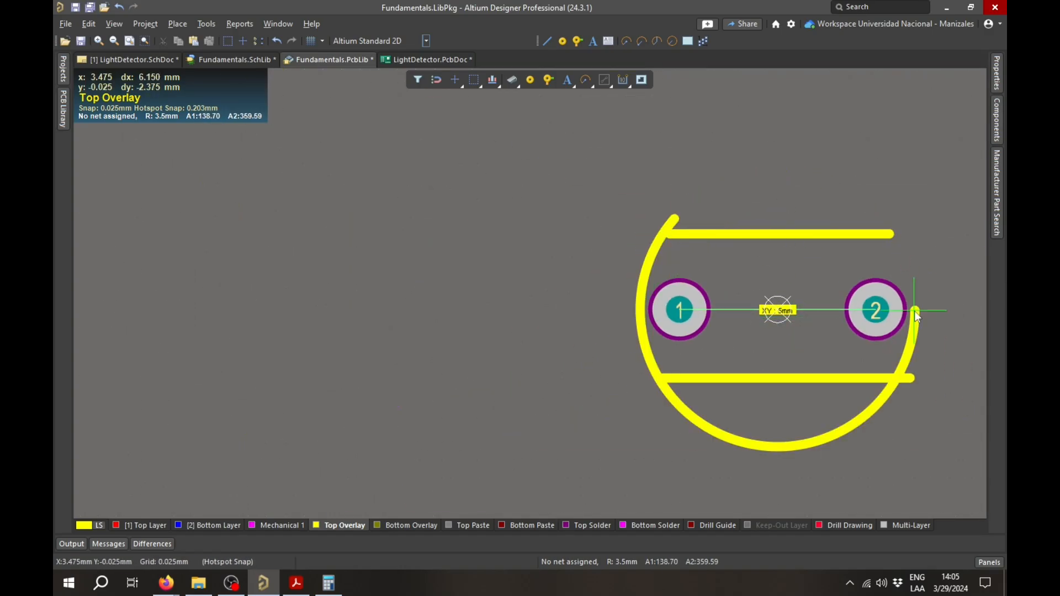
click(666, 395)
Step: Draw a matching Top Overlay arc centred on the origin, radius about 3.5 mm, around pad 2 from about 322° to 42°
ctrl+scroll(670, 387, down, 1)
ctrl+scroll(793, 342, up, 3)
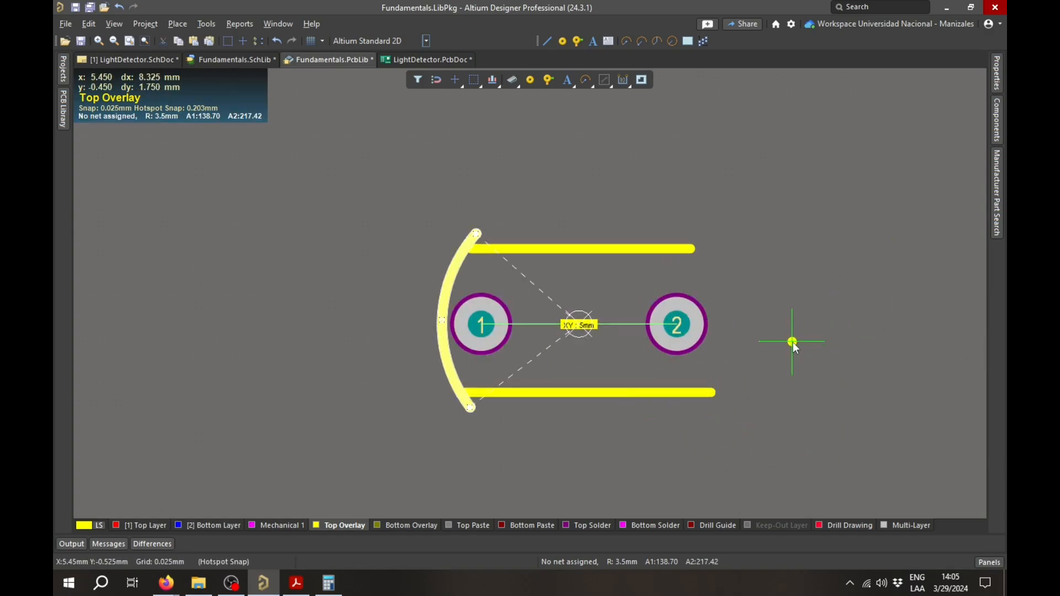
ctrl+scroll(505, 353, up, 6)
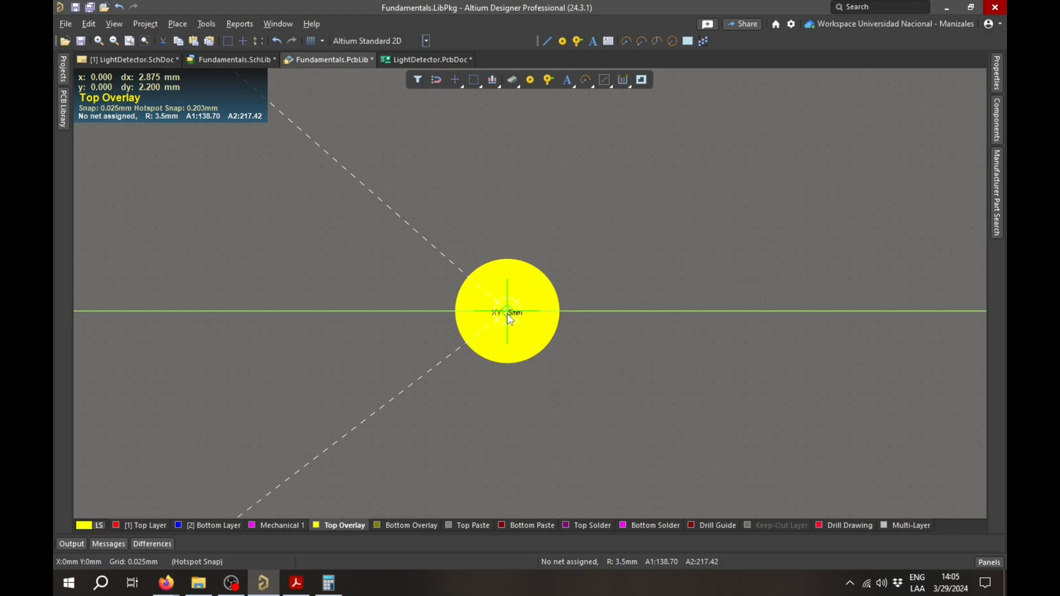
ctrl+scroll(510, 320, down, 5)
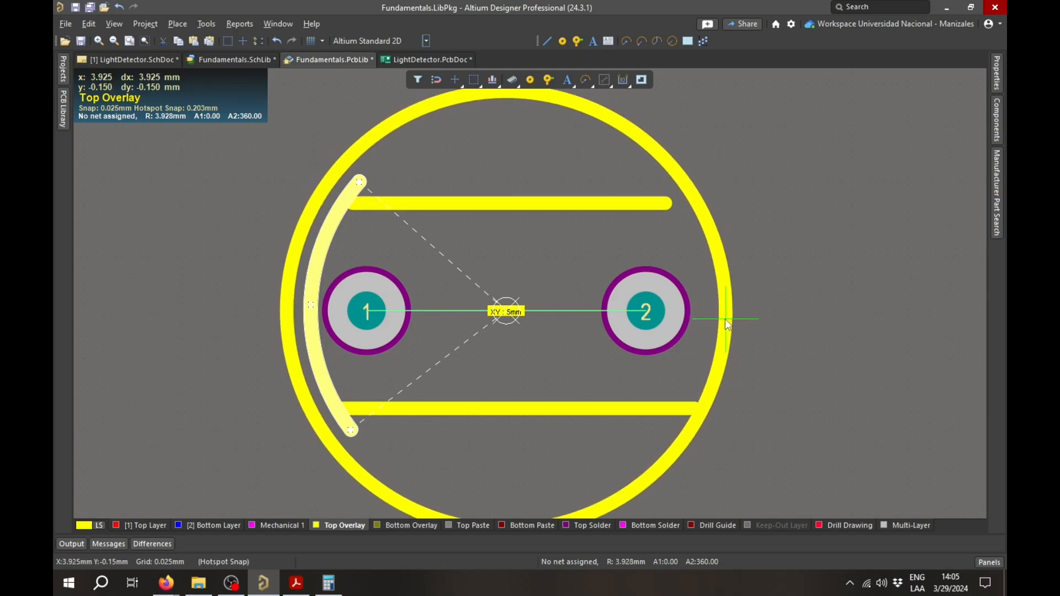
ctrl+scroll(718, 320, up, 4)
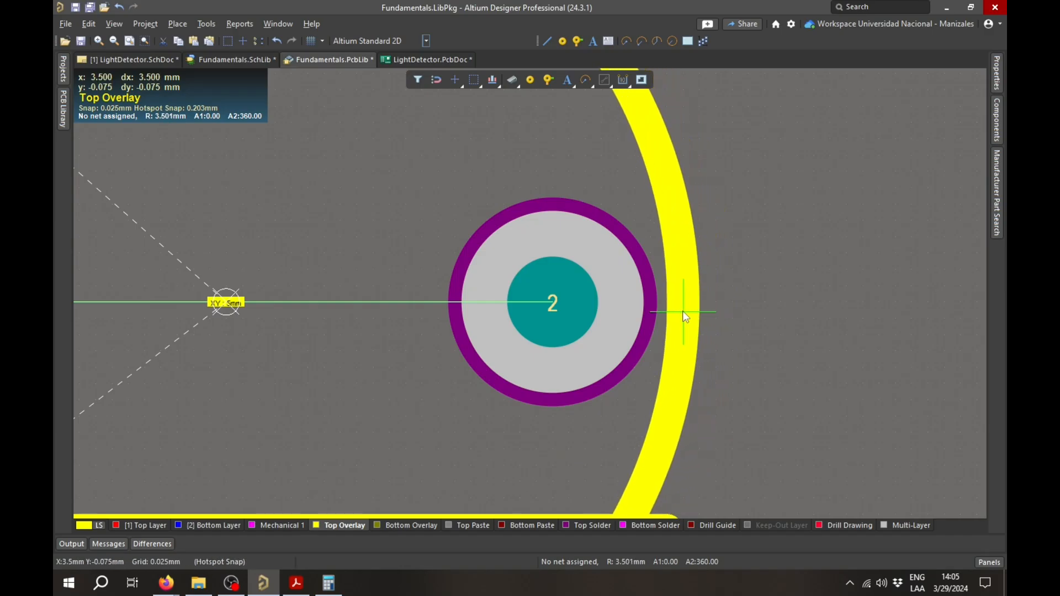
click(683, 310)
ctrl+scroll(683, 310, down, 4)
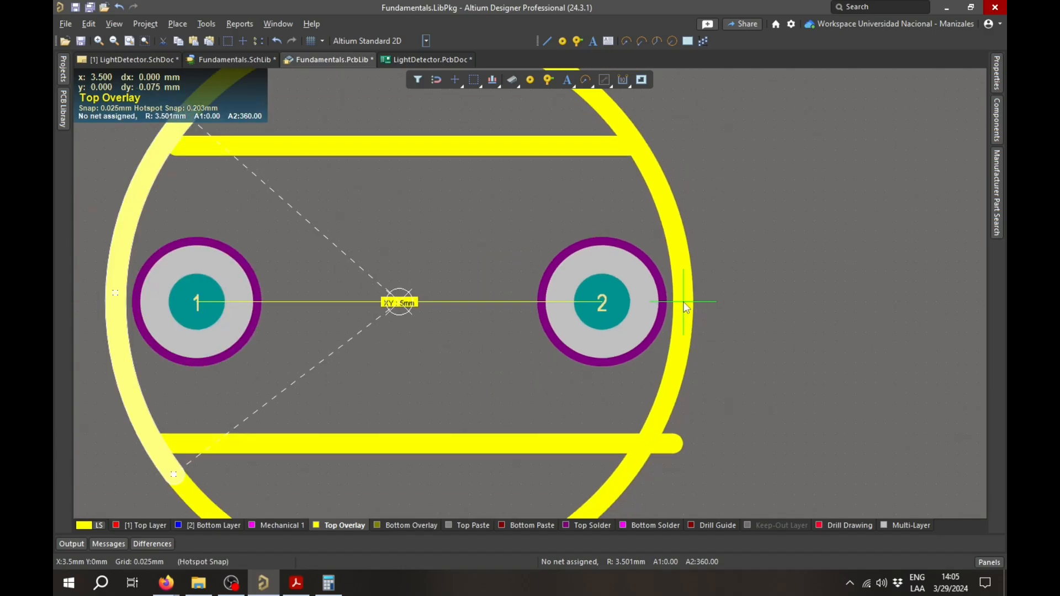
click(645, 395)
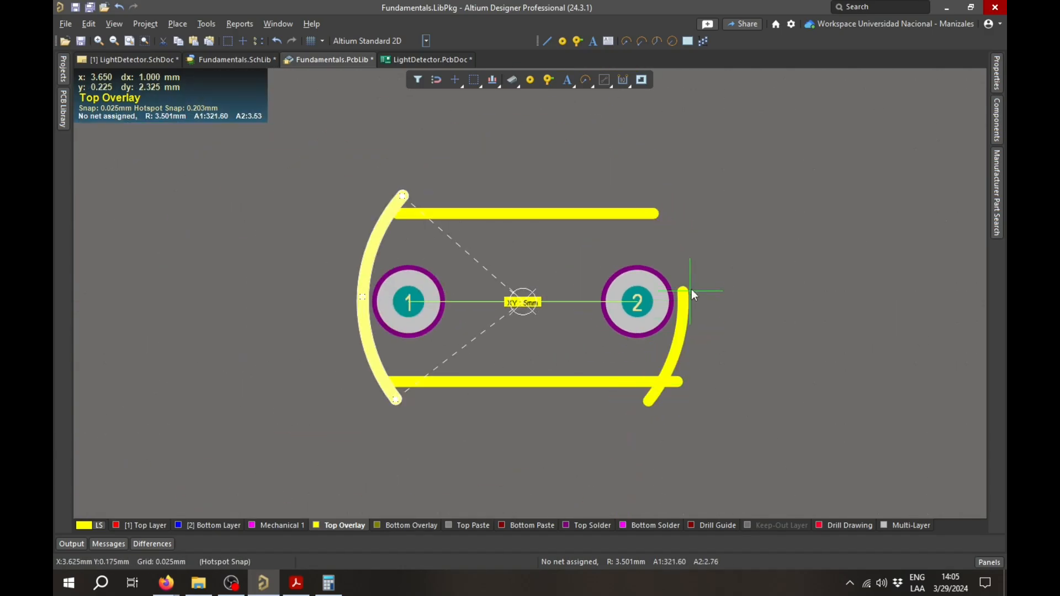
click(652, 187)
right_click(707, 211)
ctrl+scroll(706, 211, down, 3)
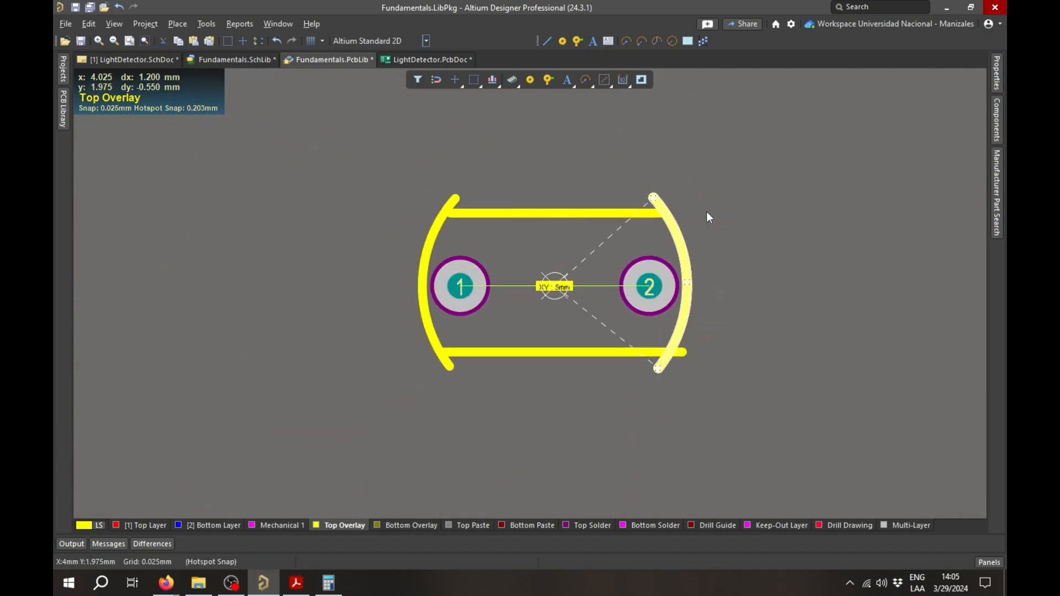
ctrl+scroll(606, 323, up, 5)
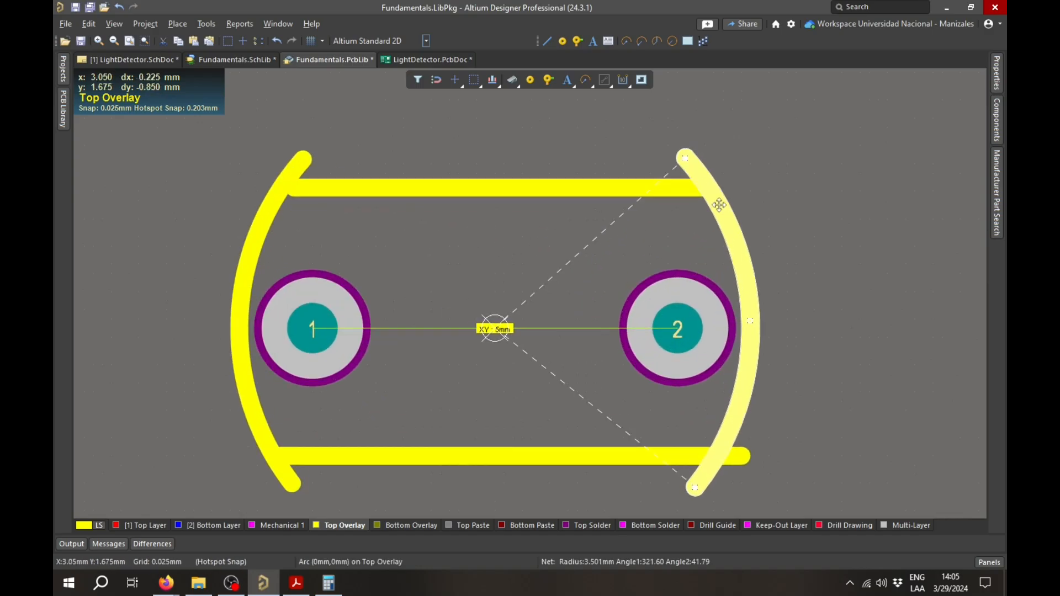
Step: Review the body width in the Photoresistor.pdf datasheet and its calculated half-width in the calculator
ctrl+scroll(533, 312, down, 2)
right_drag(505, 362, 512, 328)
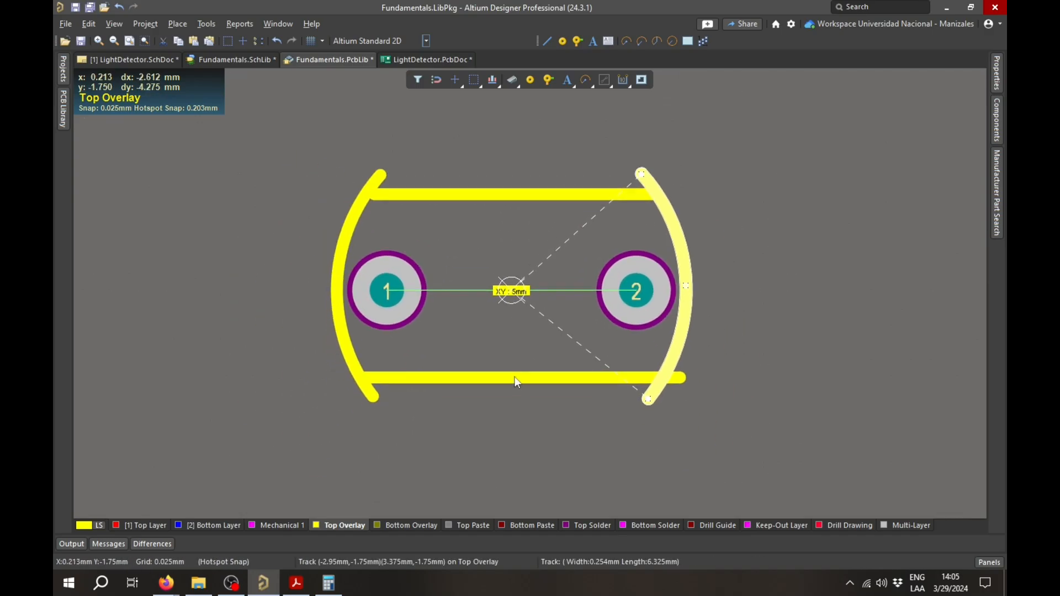
click(296, 583)
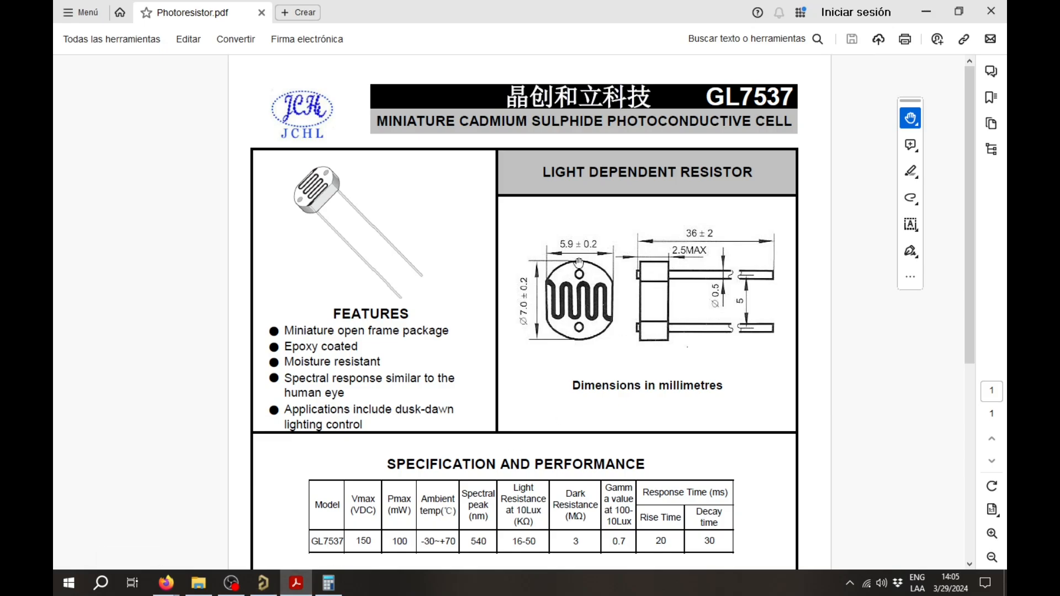
click(296, 583)
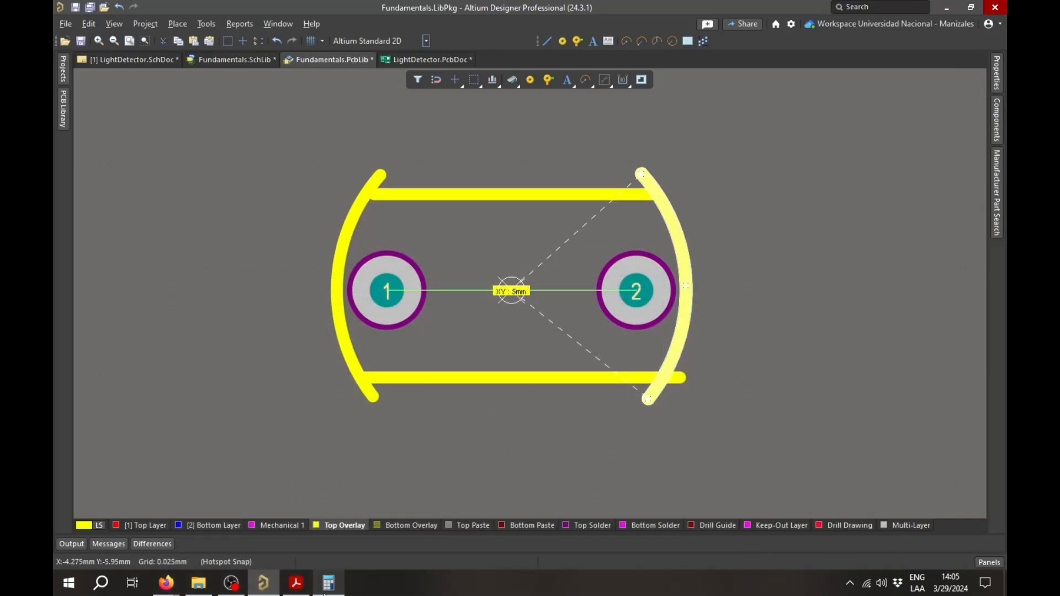
click(327, 586)
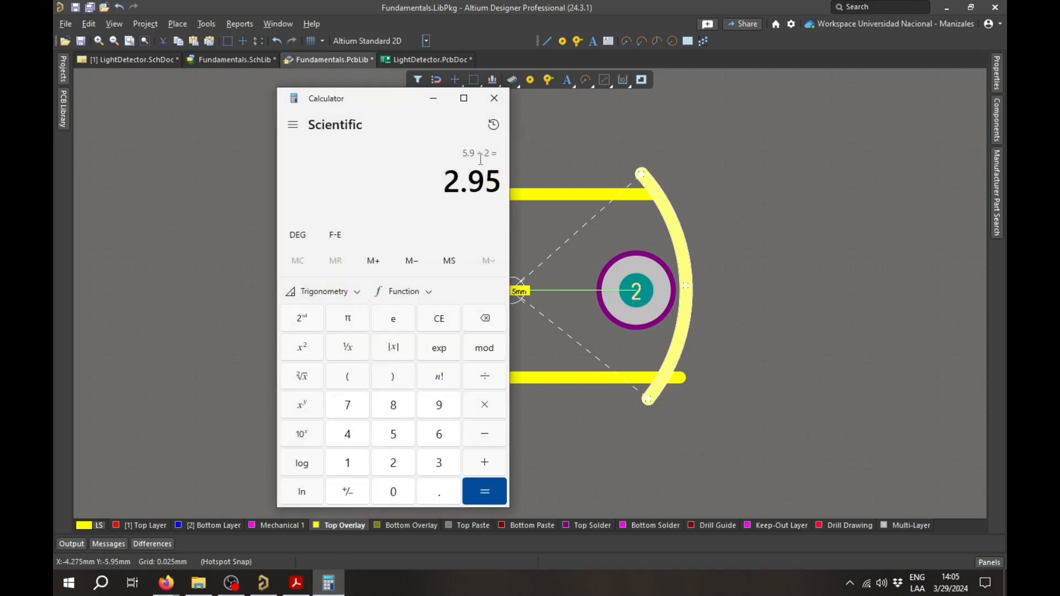
click(813, 310)
Step: Set the Y location of the lower horizontal Top Overlay track to -2.95 mm
click(542, 380)
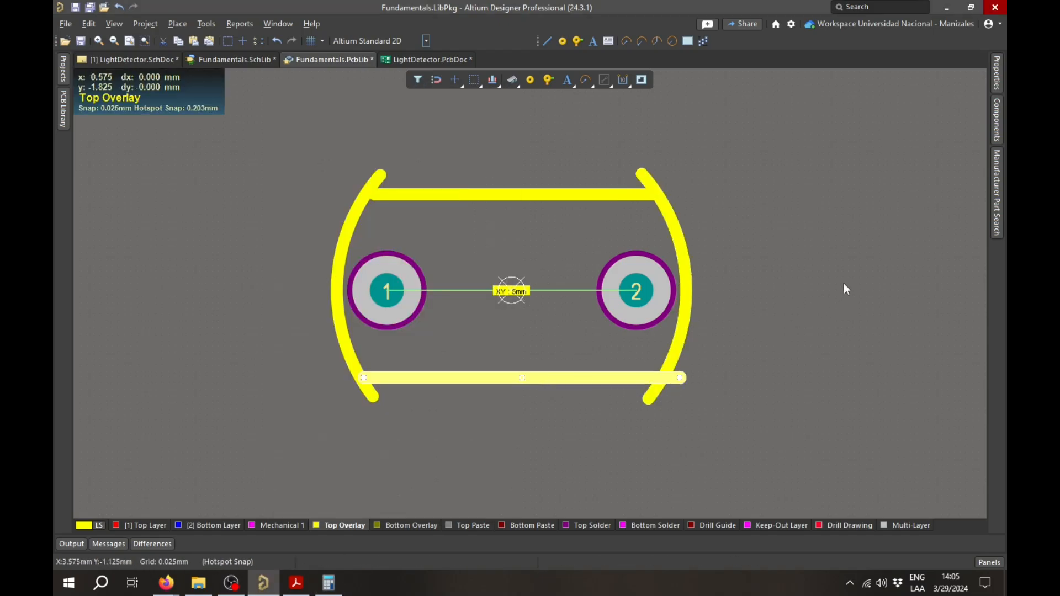
click(997, 89)
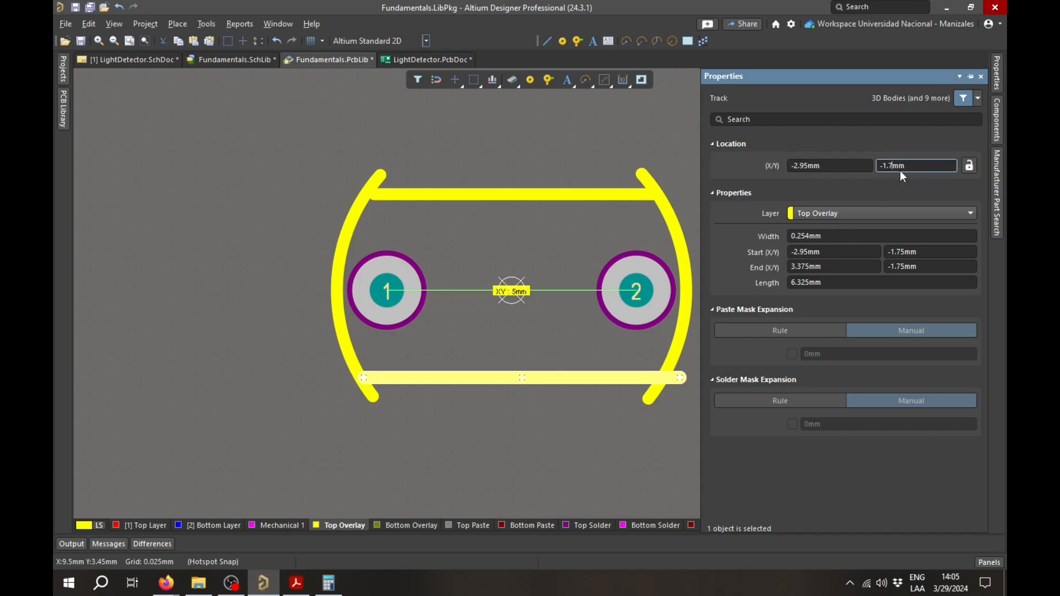
text(-2.95)
key(Return)
Step: Set the Y location of the upper horizontal Top Overlay track to 2.95 mm
click(575, 196)
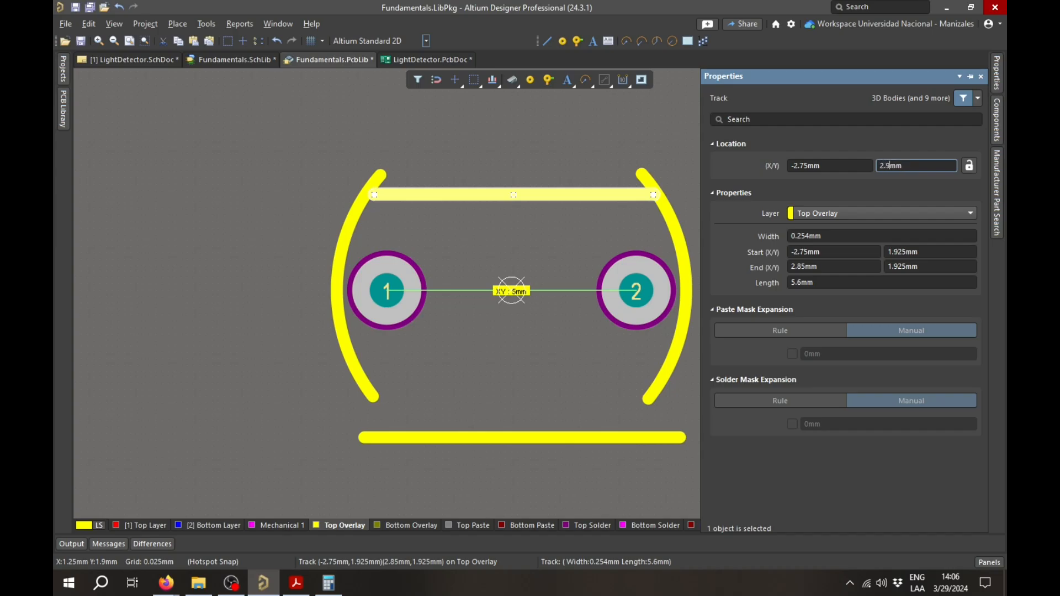
text(5)
key(Return)
right_drag(571, 224, 503, 291)
click(533, 236)
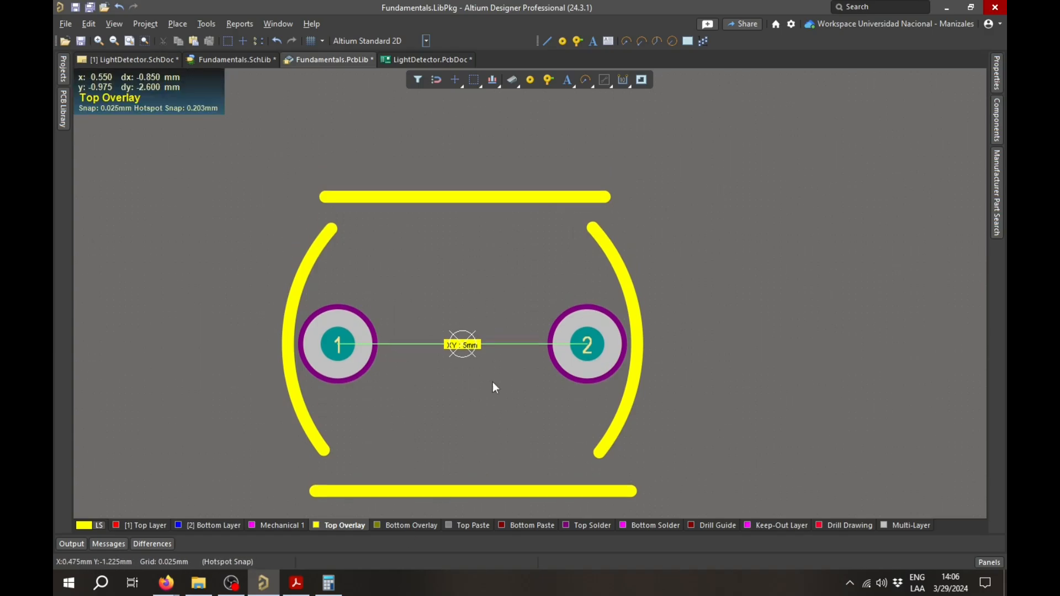
Step: Extend the upper end of the arc around pad 1 to about 123° so it meets the upper track
right_drag(365, 258, 353, 392)
click(313, 371)
ctrl+scroll(314, 365, up, 4)
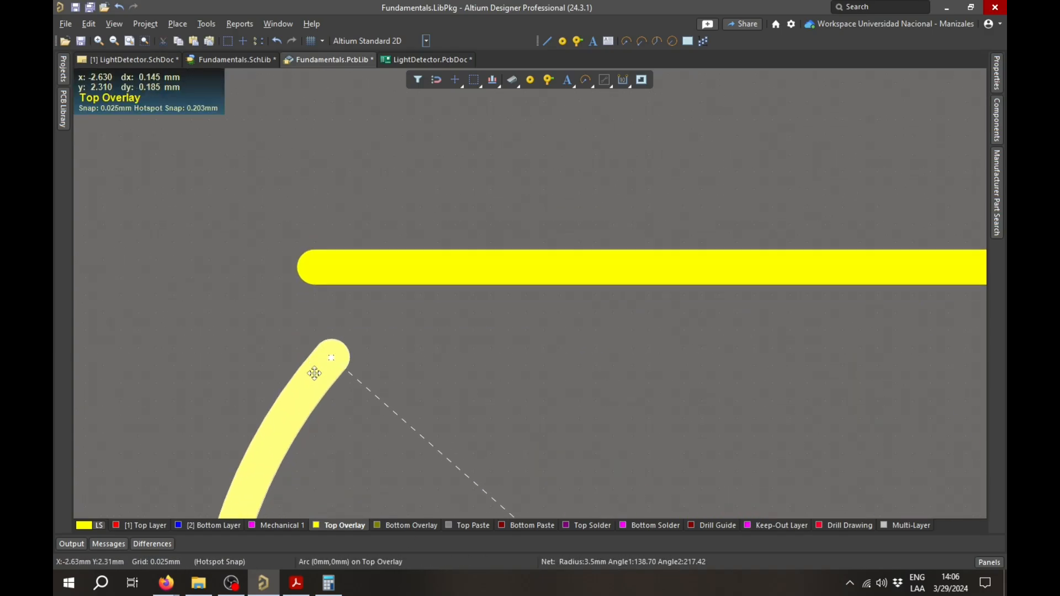
right_drag(393, 339, 357, 389)
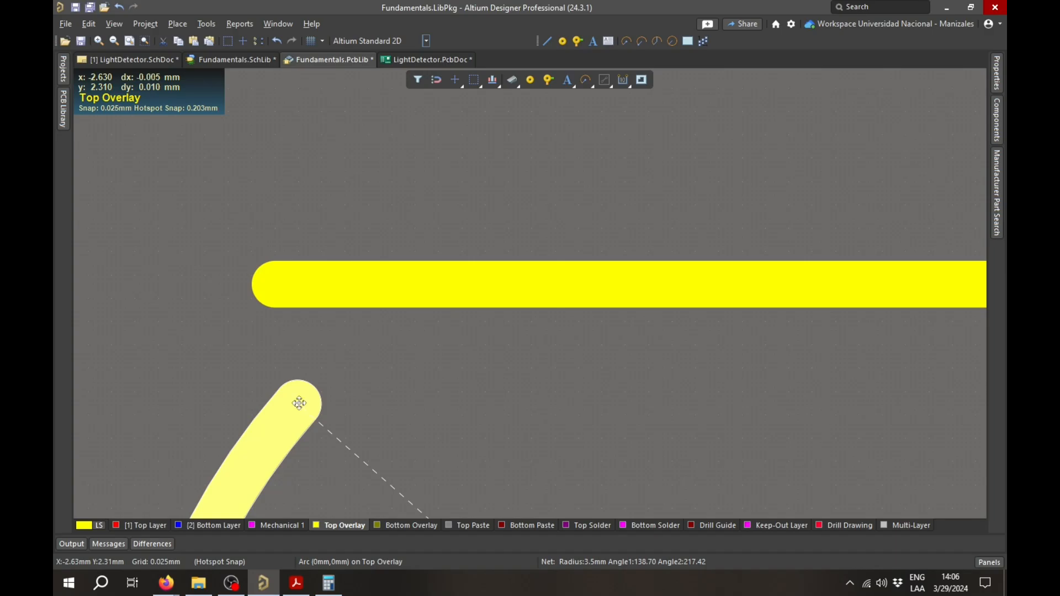
drag(299, 403, 431, 269)
ctrl+scroll(430, 268, up, 2)
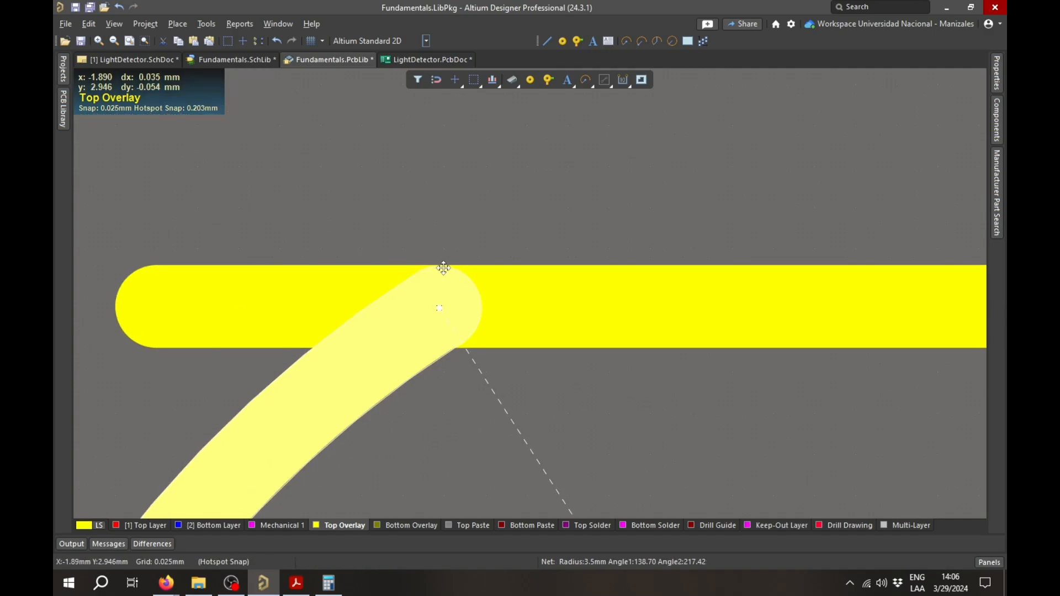
Step: Extend the upper end of the arc around pad 2 to about 57° so it meets the upper track
ctrl+scroll(443, 267, down, 4)
ctrl+scroll(555, 343, up, 3)
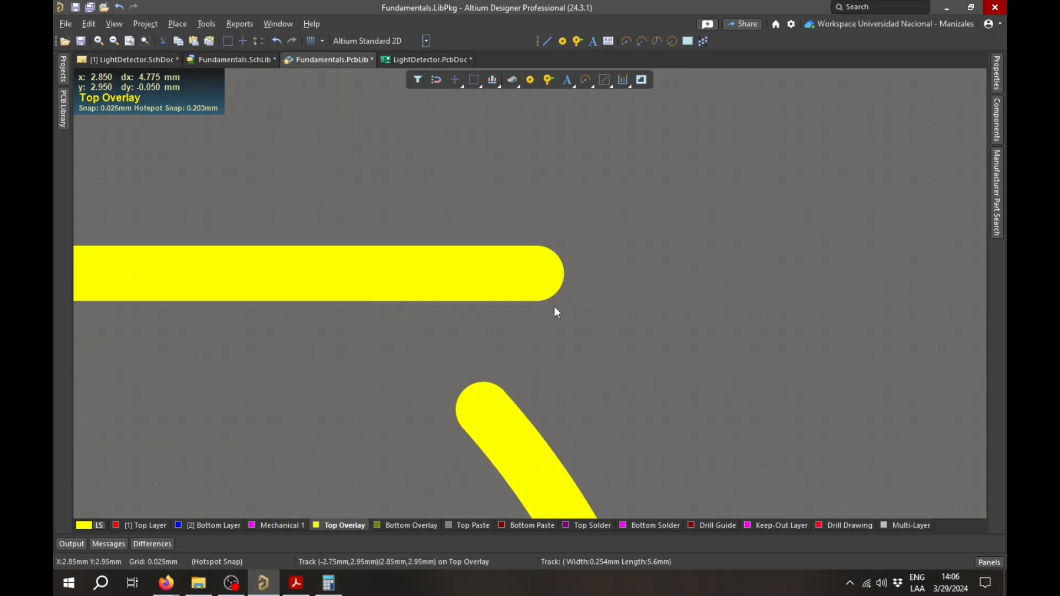
click(483, 408)
drag(483, 408, 332, 267)
ctrl+scroll(332, 267, down, 3)
Step: Extend the lower end of the arc around pad 2 to about 303° so it meets the lower track
right_drag(368, 401, 602, 133)
ctrl+scroll(555, 310, up, 6)
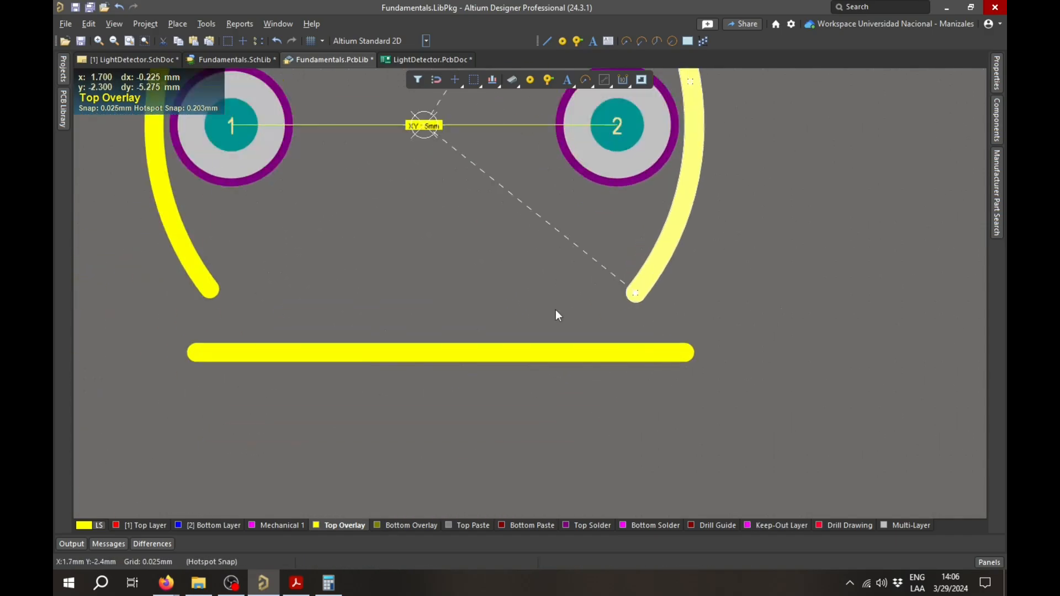
drag(651, 300, 464, 455)
ctrl+scroll(464, 454, down, 4)
Step: Extend the lower end of the arc around pad 1 to about 237° so it meets the lower track
right_drag(121, 451, 521, 382)
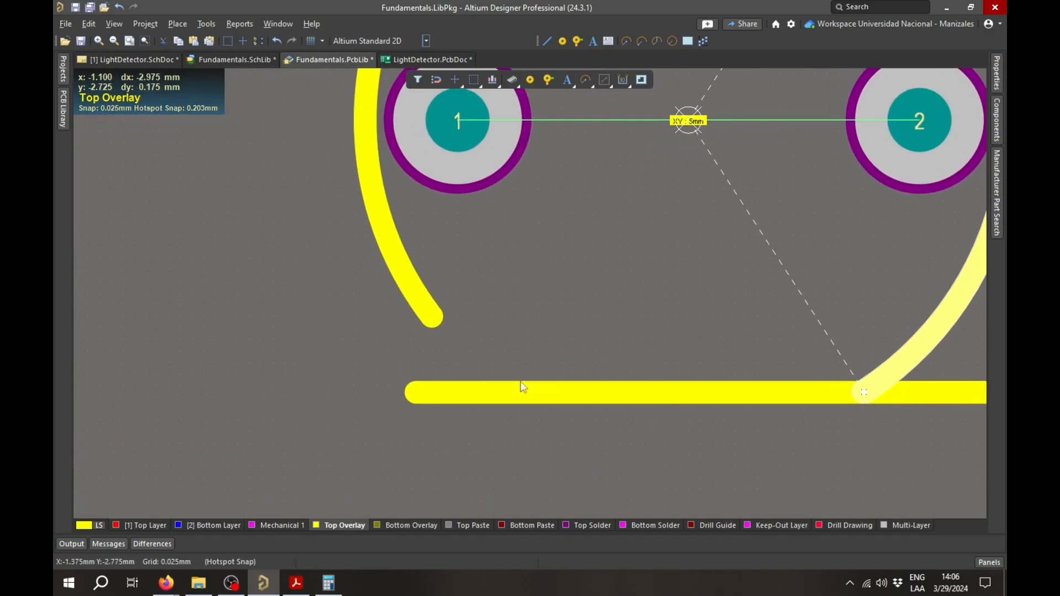
ctrl+scroll(429, 363, up, 2)
click(432, 284)
drag(434, 286, 559, 410)
ctrl+scroll(559, 410, down, 5)
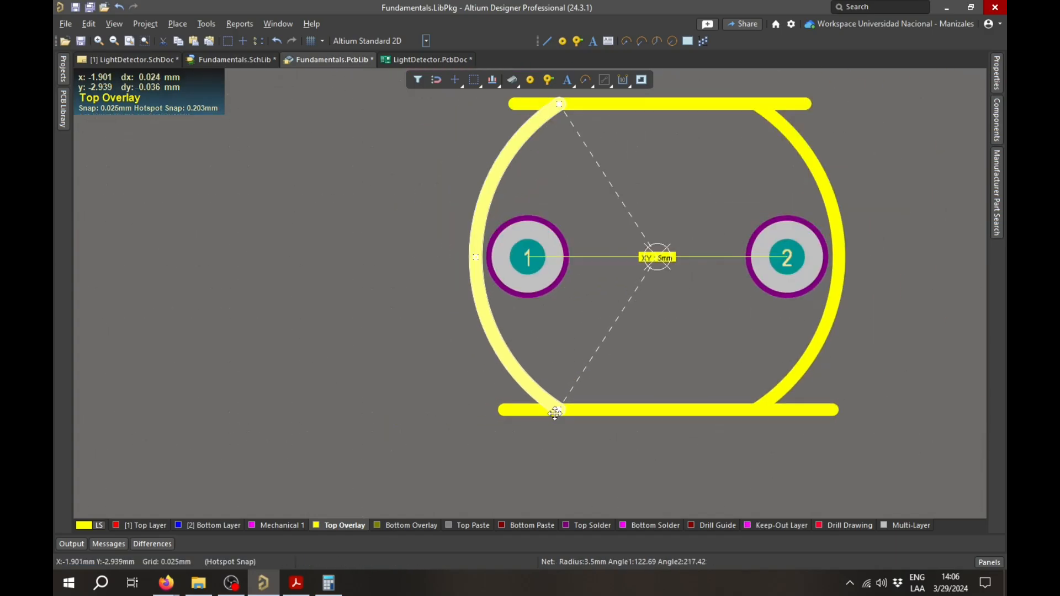
Step: Shorten the lower track on the pad 2 side to the arc's endpoint at X about 1.9 mm
right_drag(694, 299, 528, 369)
scroll(540, 375, down, 2)
click(510, 442)
ctrl+scroll(500, 421, up, 2)
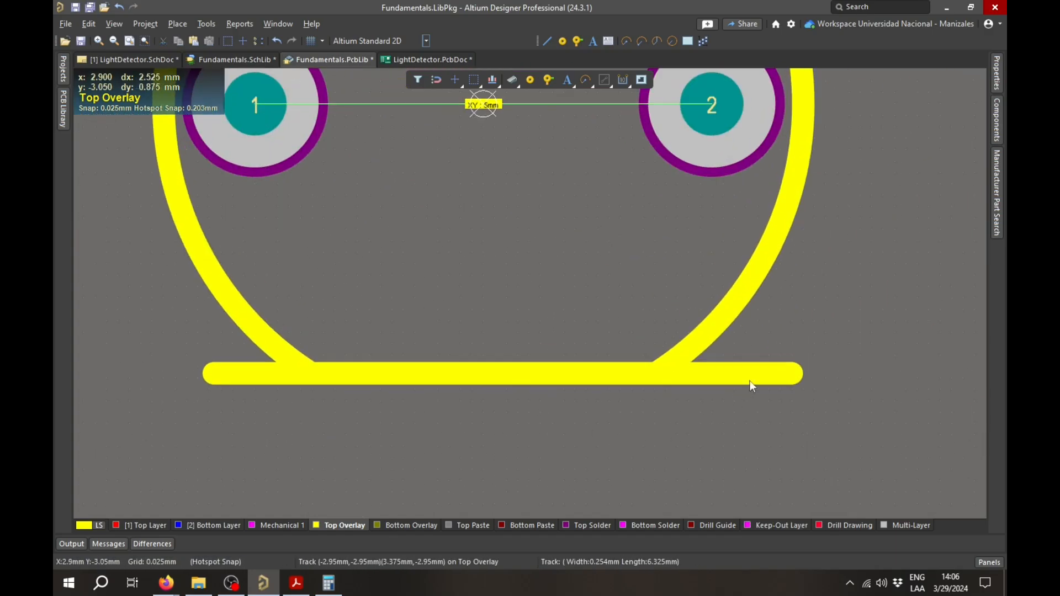
ctrl+scroll(762, 367, up, 1)
click(759, 370)
drag(809, 380, 612, 382)
ctrl+scroll(612, 383, down, 3)
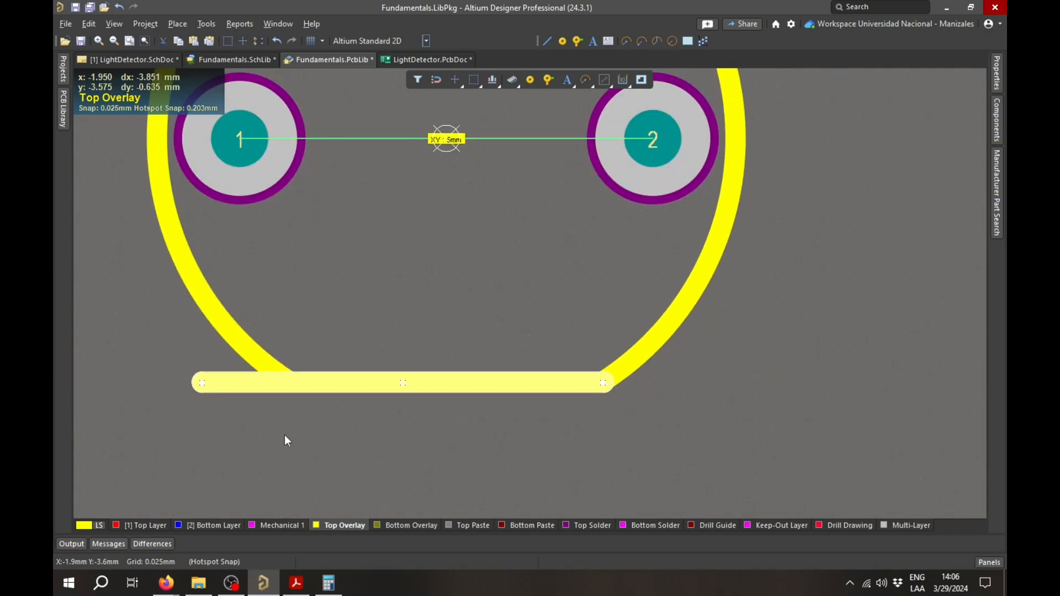
Step: Shorten the lower track on the pad 1 side to the arc's endpoint at X about -1.9 mm
right_drag(291, 394, 503, 405)
ctrl+scroll(503, 405, up, 3)
drag(333, 384, 470, 387)
ctrl+scroll(469, 387, down, 4)
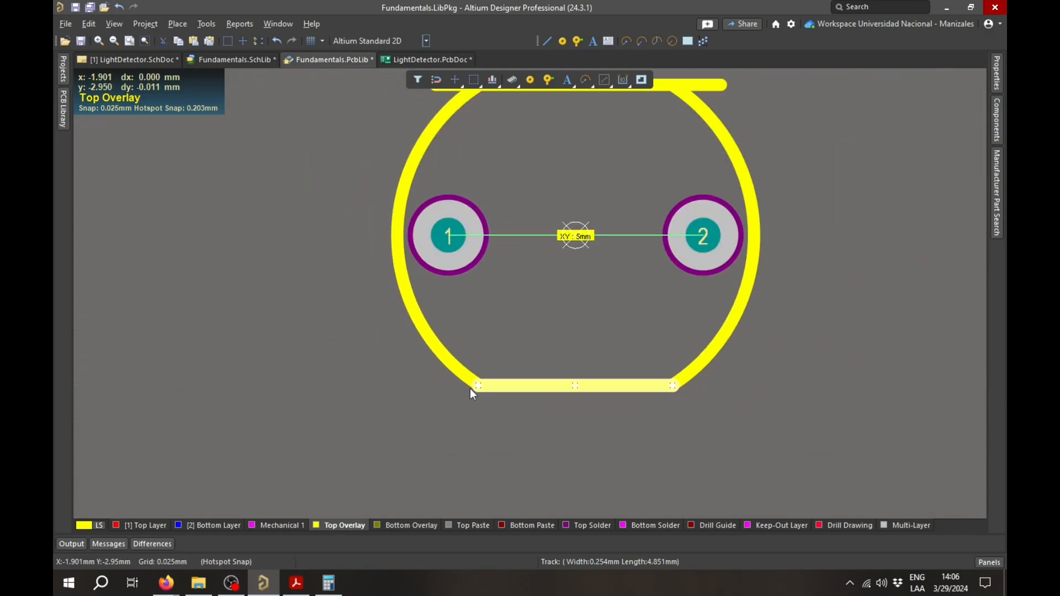
Step: Shorten the upper track on the pad 1 side to the arc's endpoint at X about -1.89 mm
scroll(513, 414, up, 3)
ctrl+scroll(463, 267, up, 5)
ctrl+scroll(393, 214, up, 2)
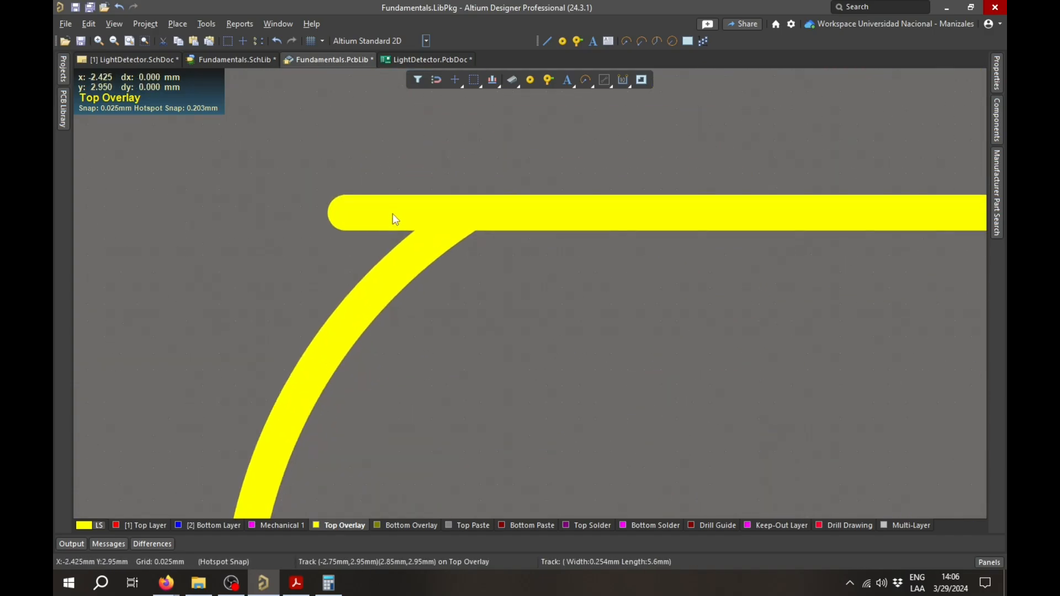
click(332, 214)
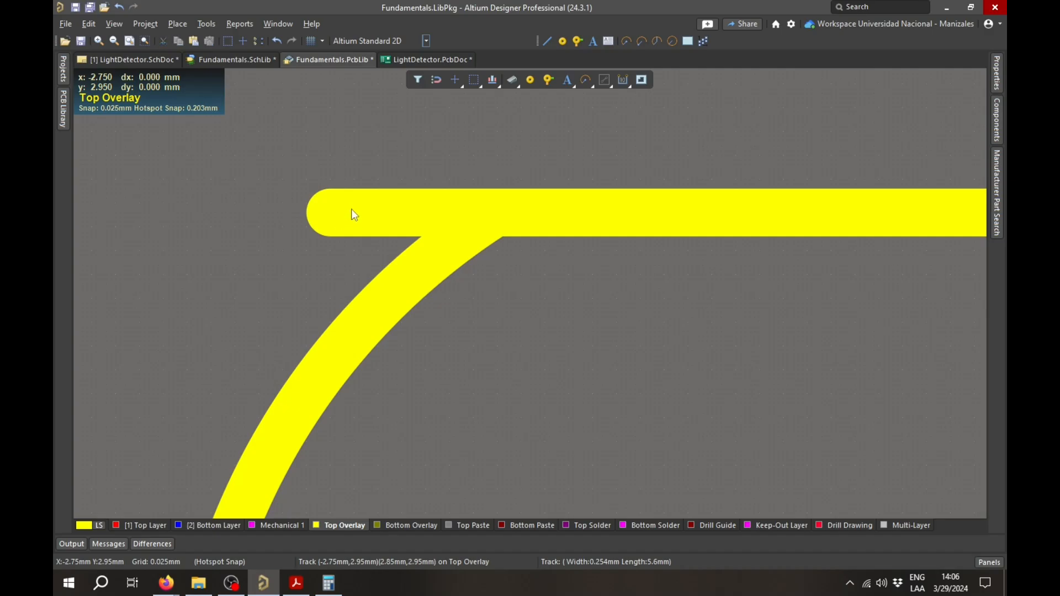
click(351, 211)
drag(332, 211, 466, 218)
ctrl+scroll(469, 218, down, 2)
Step: Shorten the upper track on the pad 2 side to the arc's endpoint at X about 1.9 mm
ctrl+scroll(635, 243, up, 4)
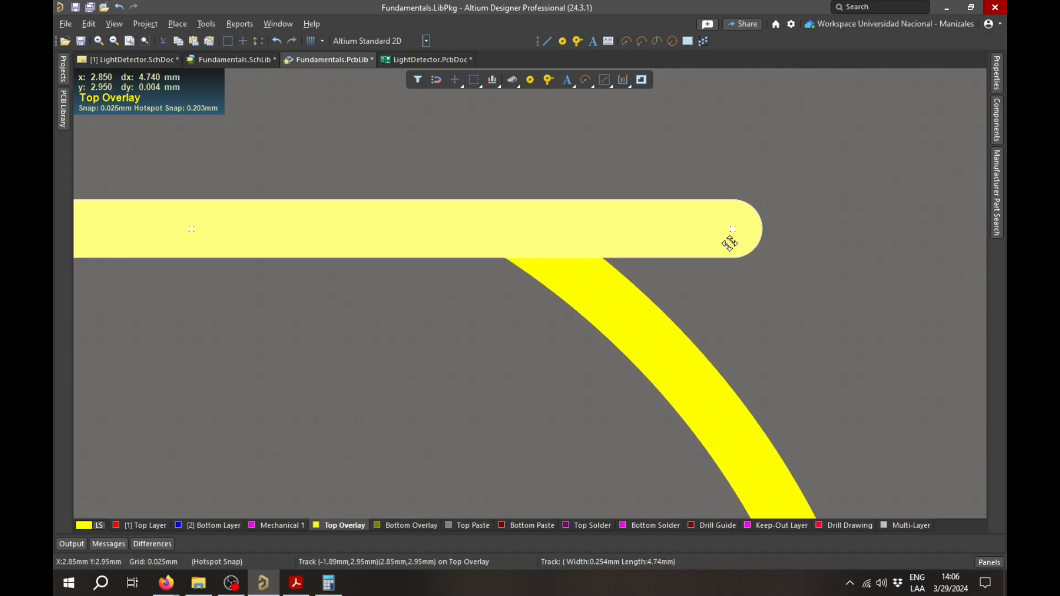
drag(735, 230, 532, 234)
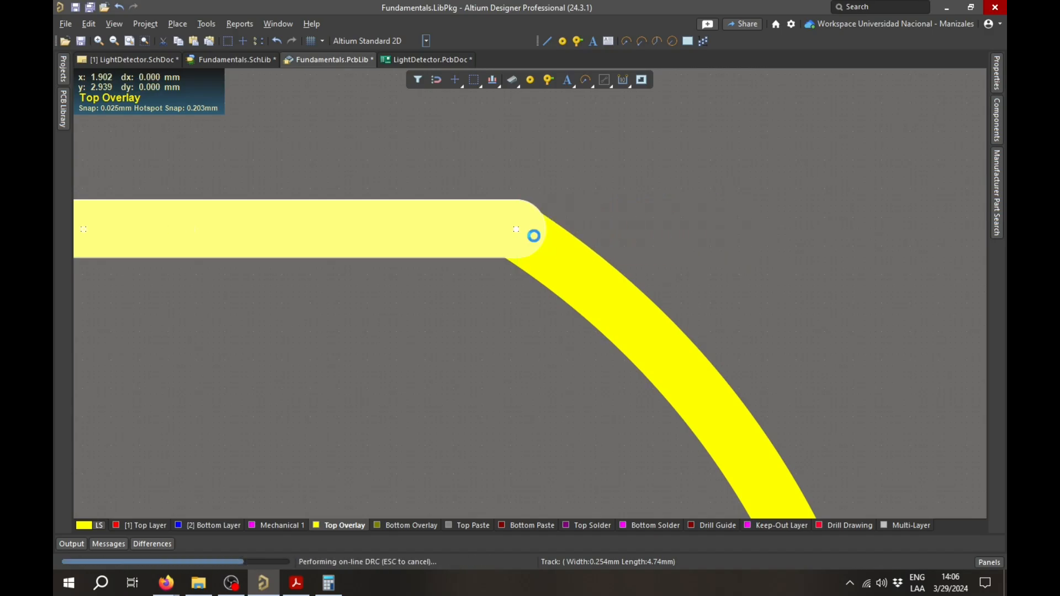
ctrl+scroll(532, 234, down, 2)
right_drag(464, 373, 536, 214)
click(482, 338)
Step: Inspect the closed body outline and compare it with the component drawing in the Photoresistor.pdf datasheet
ctrl+scroll(481, 337, down, 2)
right_drag(482, 344, 483, 393)
ctrl+scroll(475, 325, up, 1)
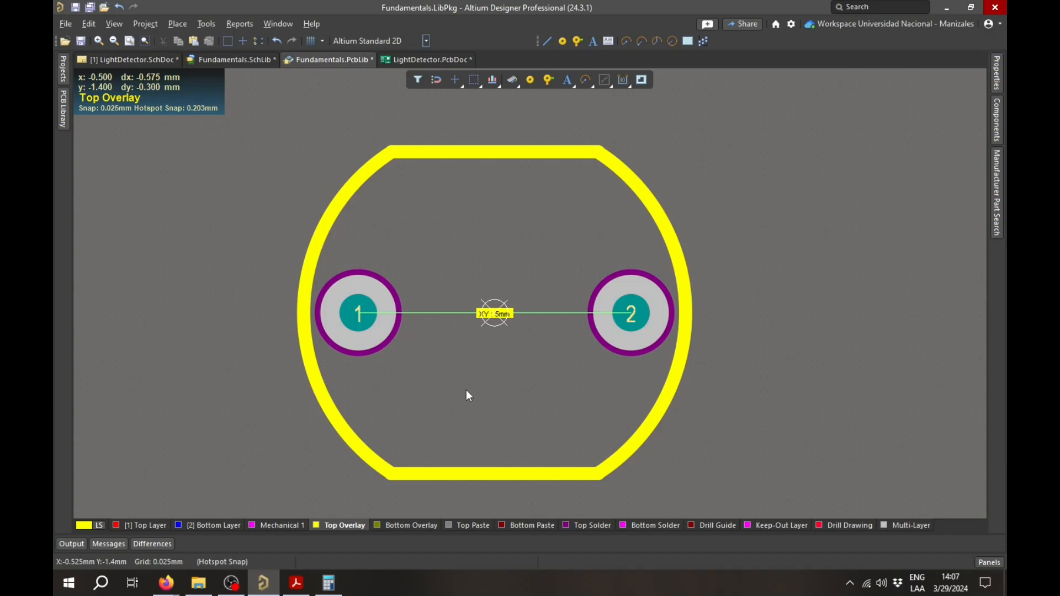
ctrl+scroll(405, 471, up, 1)
ctrl+scroll(509, 391, down, 1)
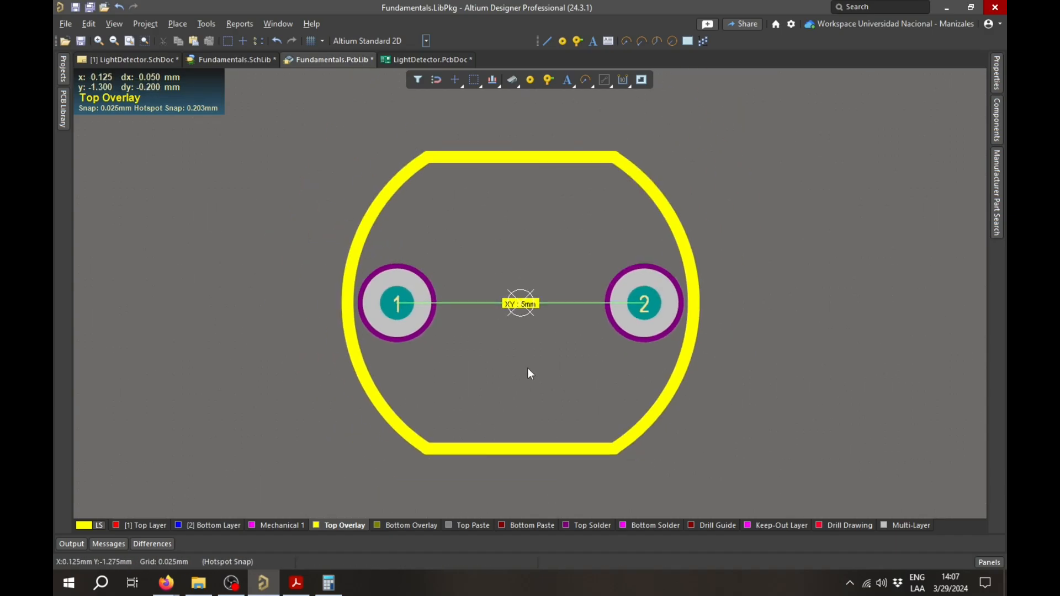
right_drag(529, 370, 524, 393)
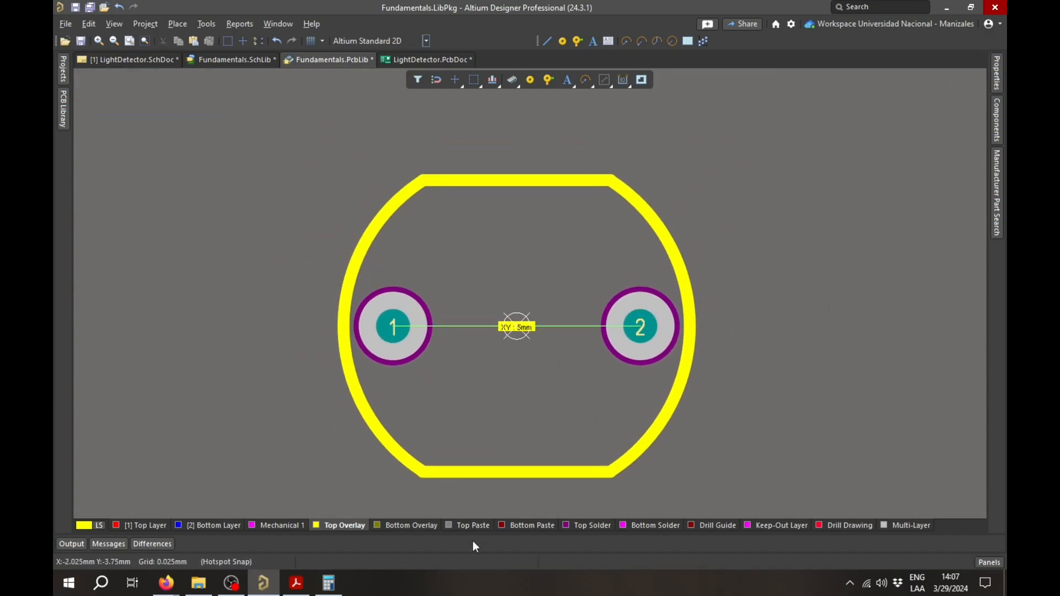
click(296, 583)
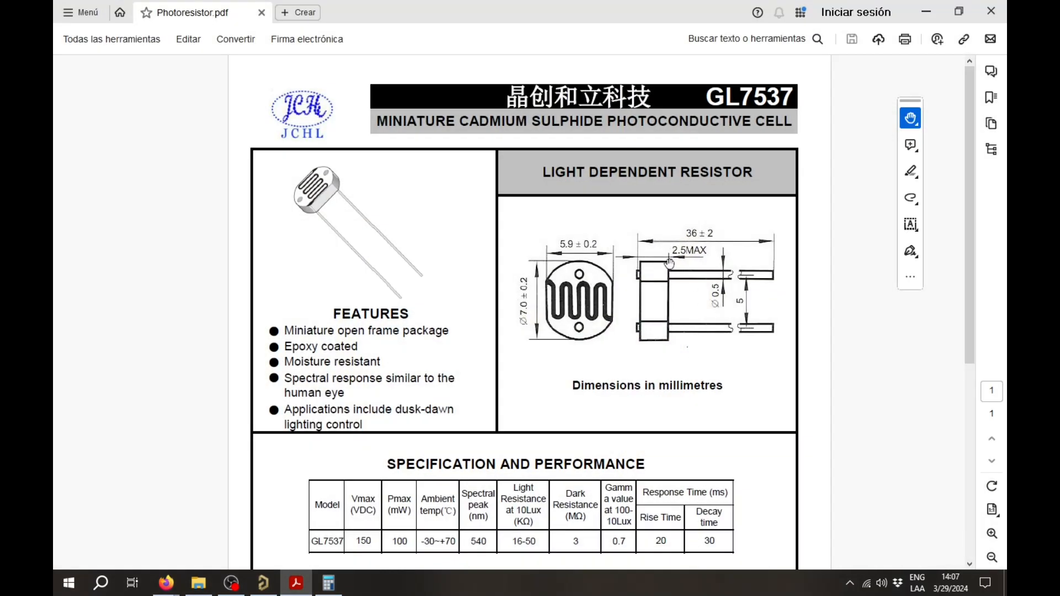
click(296, 582)
Step: Check the radius of the arc around pad 1 and set the radius of the arc around pad 2 to 3.5 mm
click(352, 322)
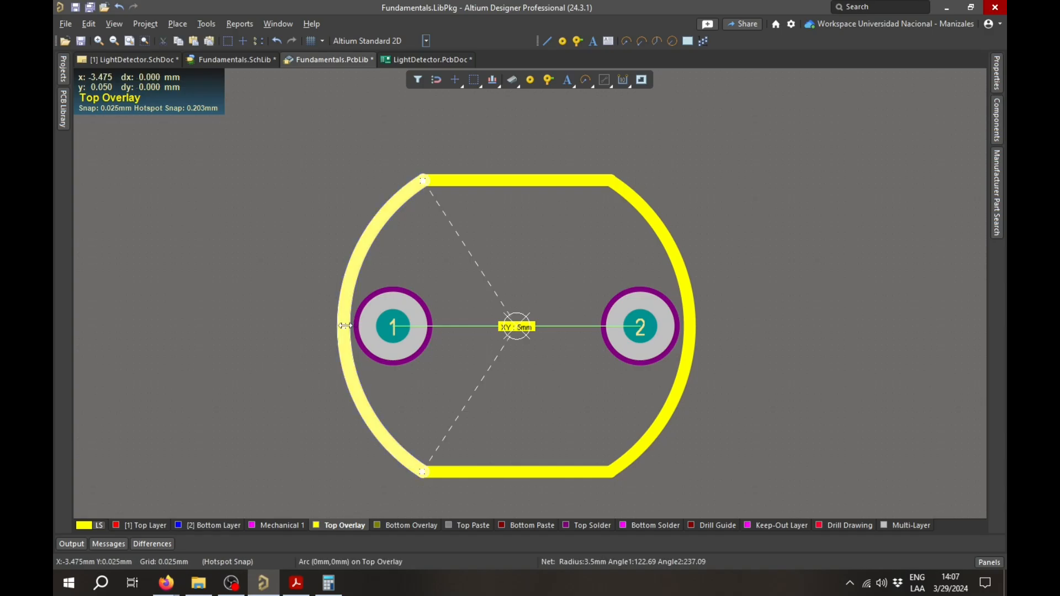
click(997, 120)
click(999, 87)
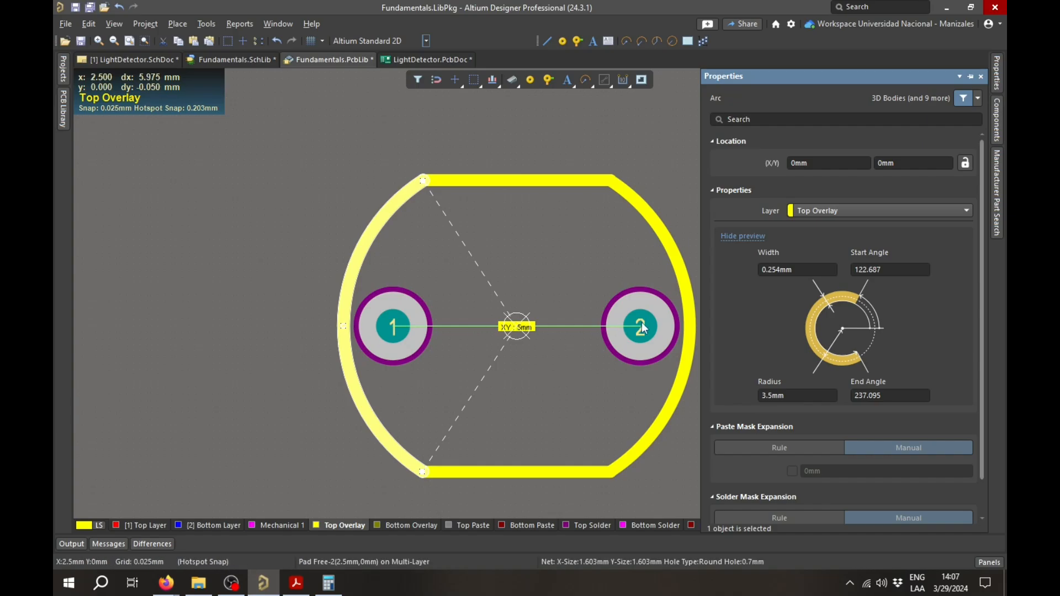
click(689, 326)
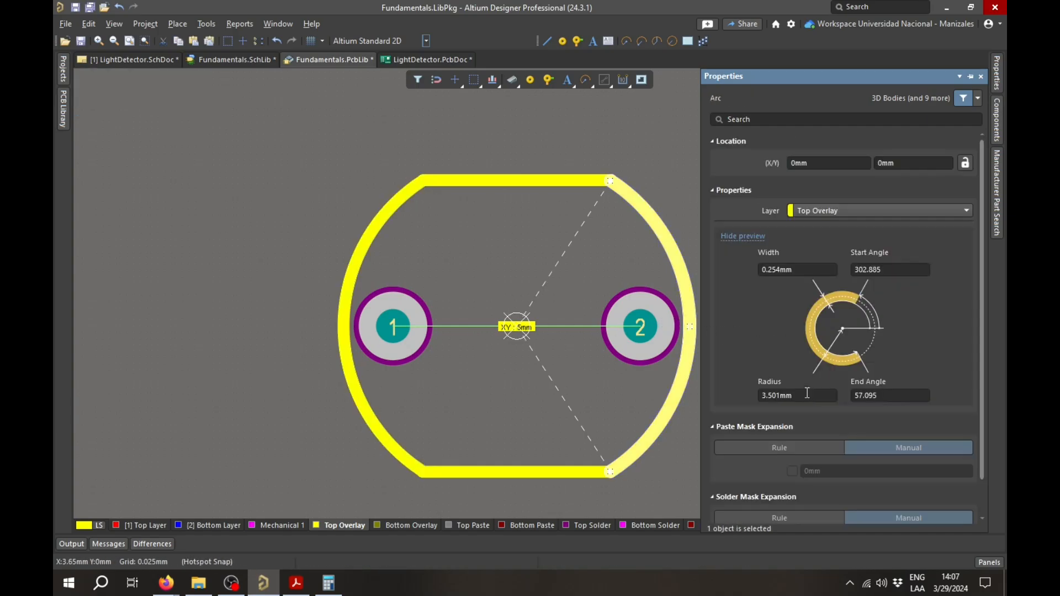
click(782, 396)
key(Return)
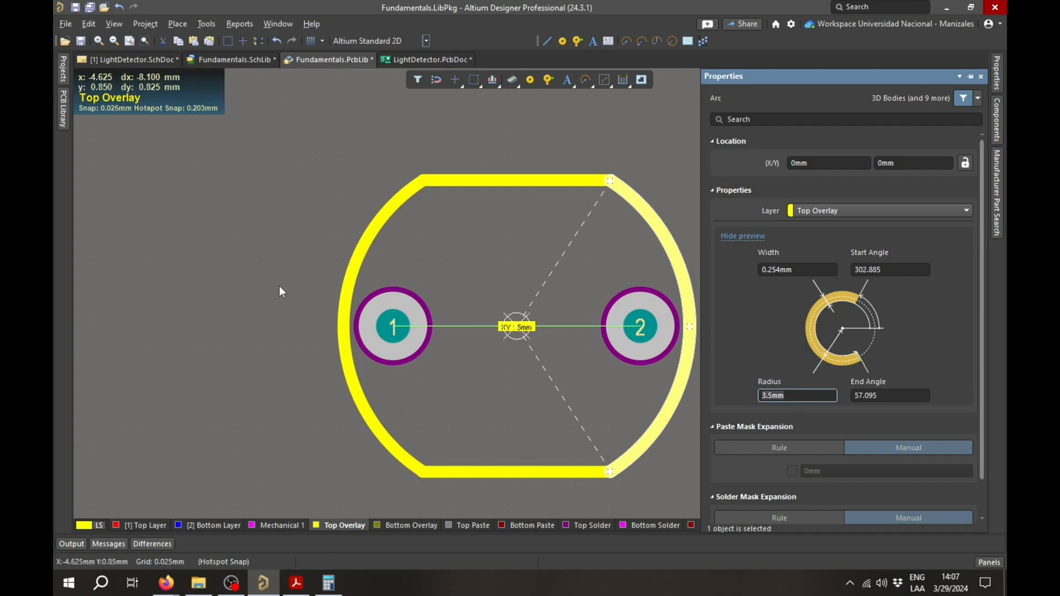
click(578, 297)
Step: Clear the distance measurement displayed between pads 1 and 2
ctrl+scroll(578, 293, up, 1)
ctrl+scroll(576, 294, down, 2)
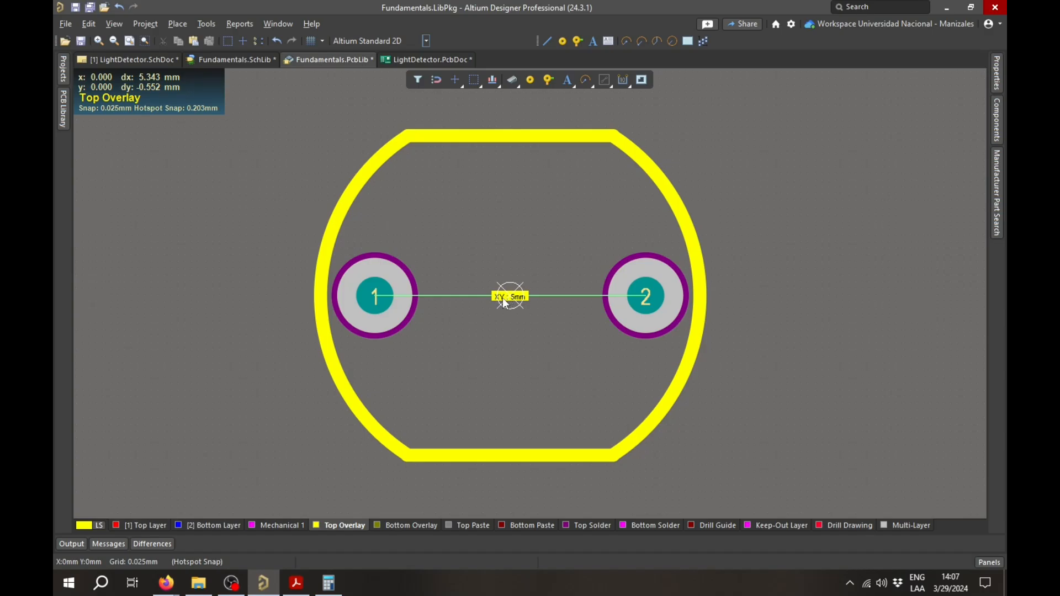
ctrl+scroll(522, 304, up, 1)
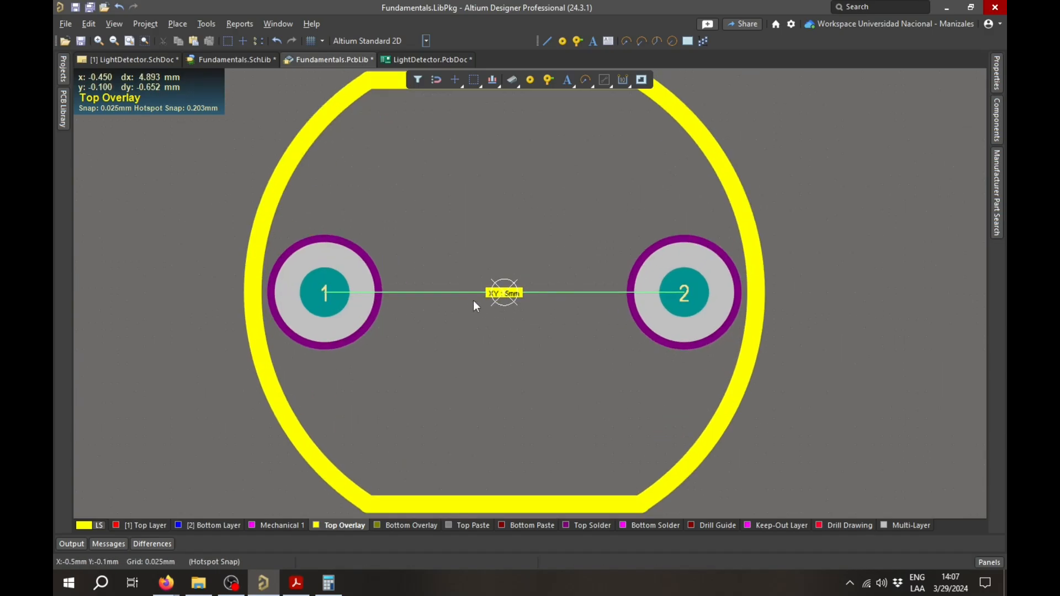
ctrl+scroll(563, 311, down, 1)
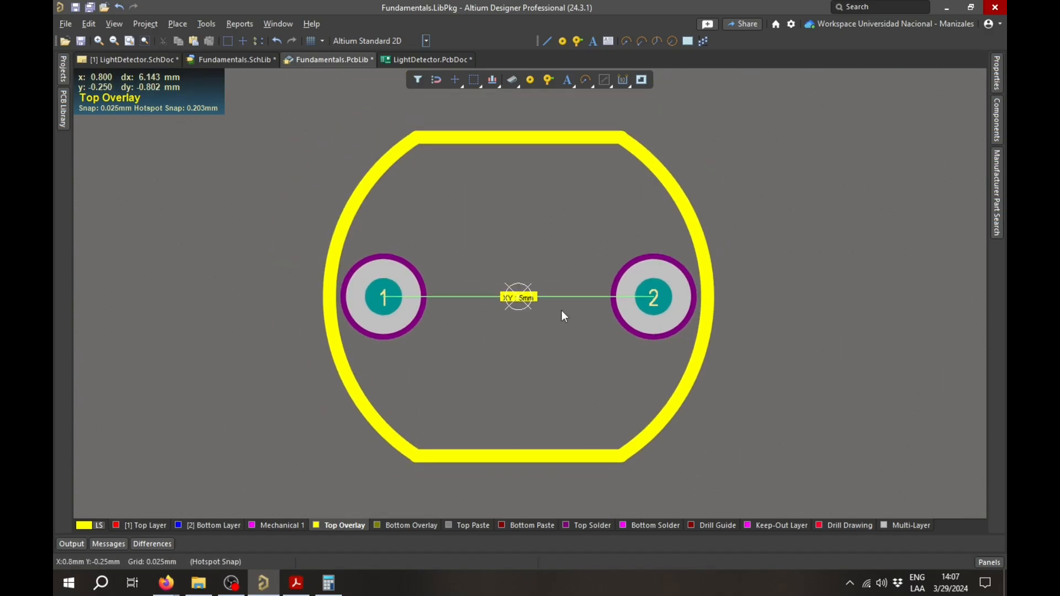
ctrl+scroll(498, 290, up, 2)
ctrl+scroll(498, 290, down, 1)
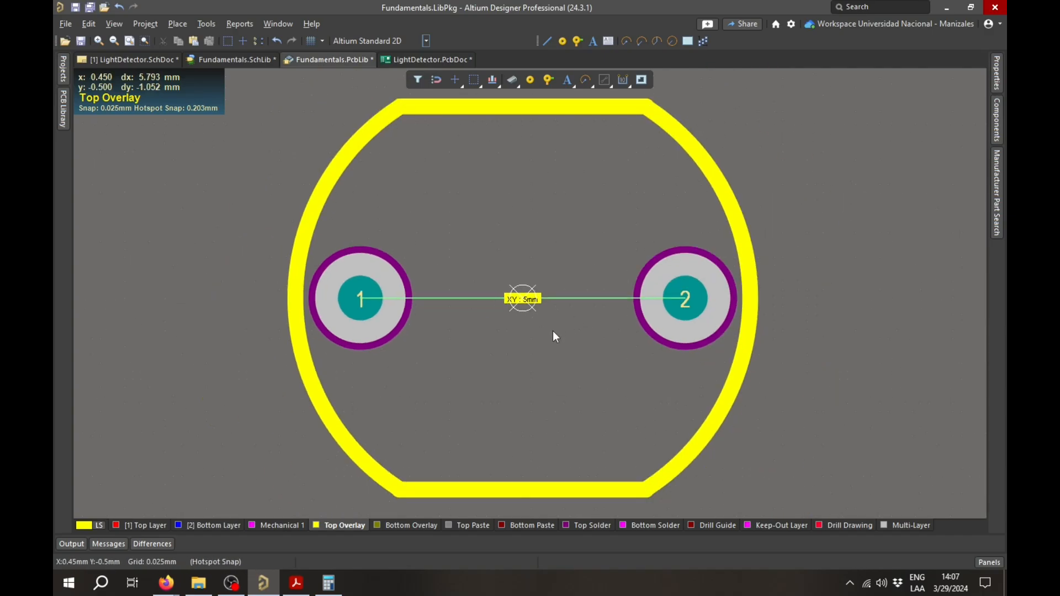
key(shift+c)
ctrl+scroll(512, 299, down, 1)
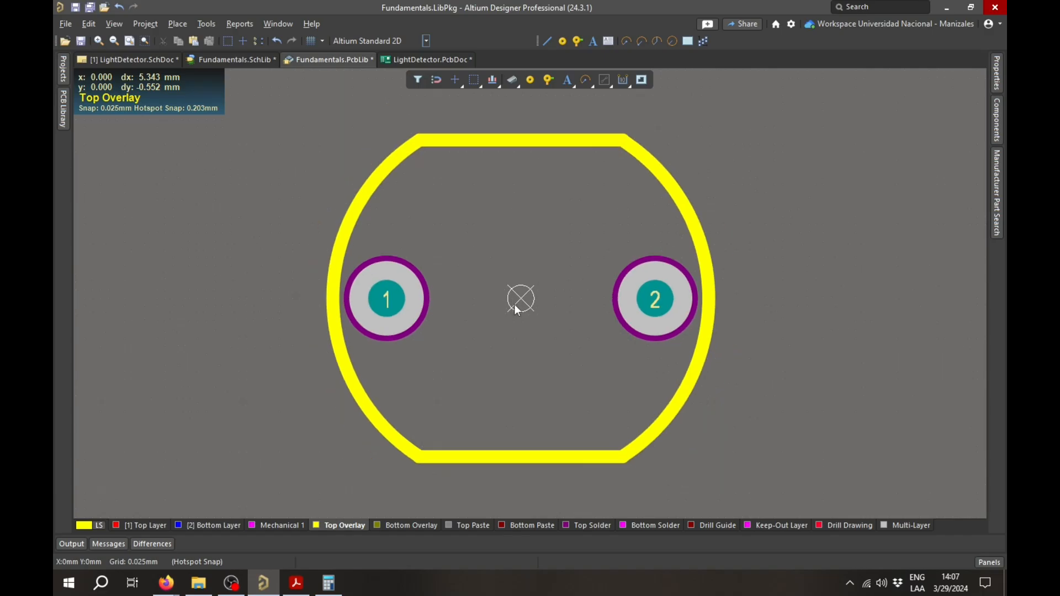
Step: Save the finished photoresistor footprint in Fundamentals.PcbLib
right_drag(515, 304, 513, 308)
click(819, 293)
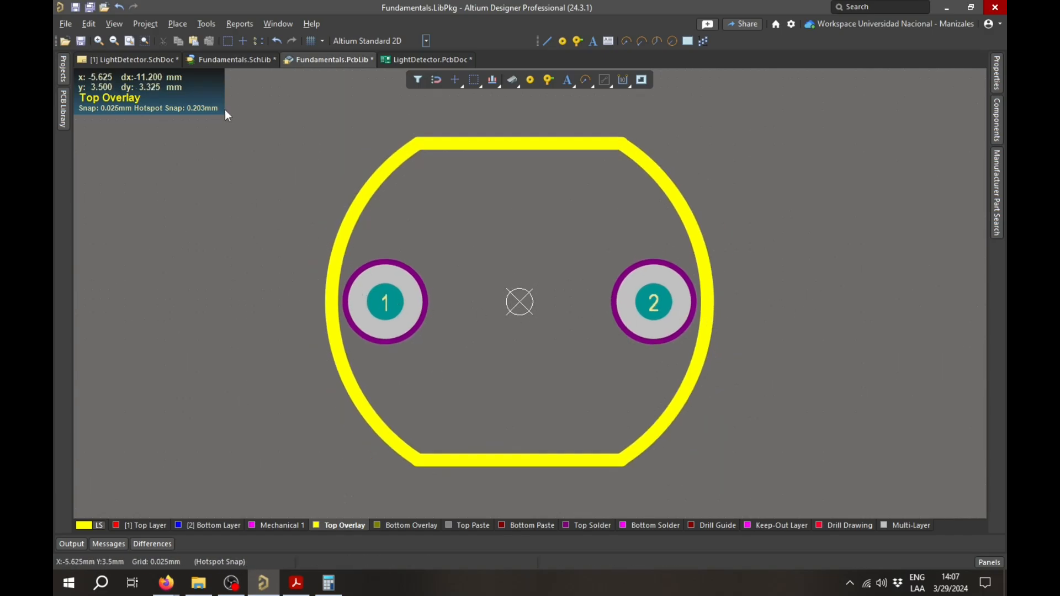
click(81, 41)
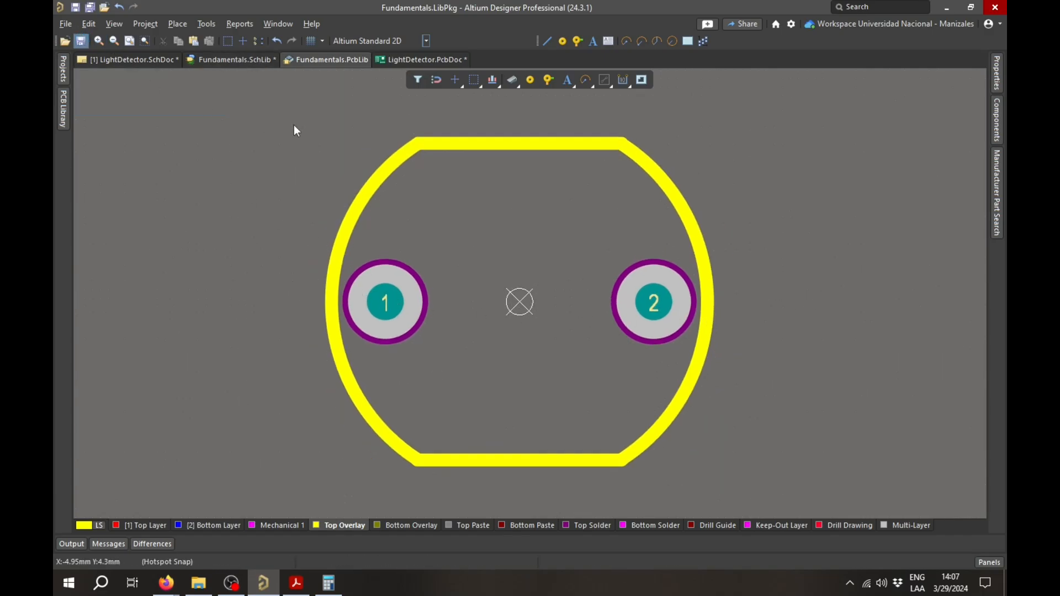
Step: Add the LDR footprint from Fundamentals.PcbLib to the GL7537 symbol in Fundamentals.SchLib, previewing it in 3D and 2D
click(233, 58)
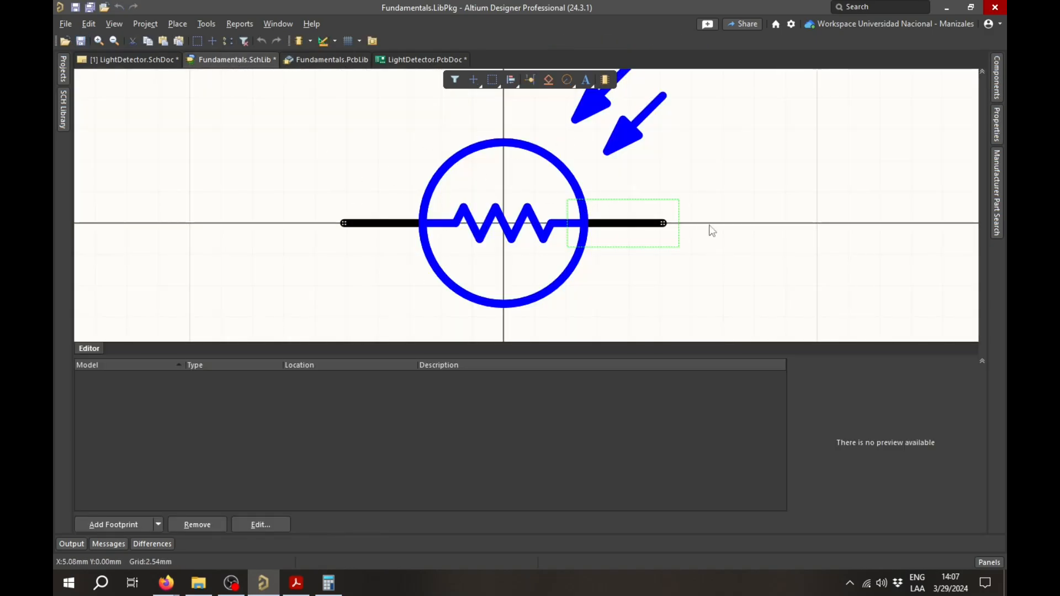
right_drag(775, 195, 739, 207)
click(761, 211)
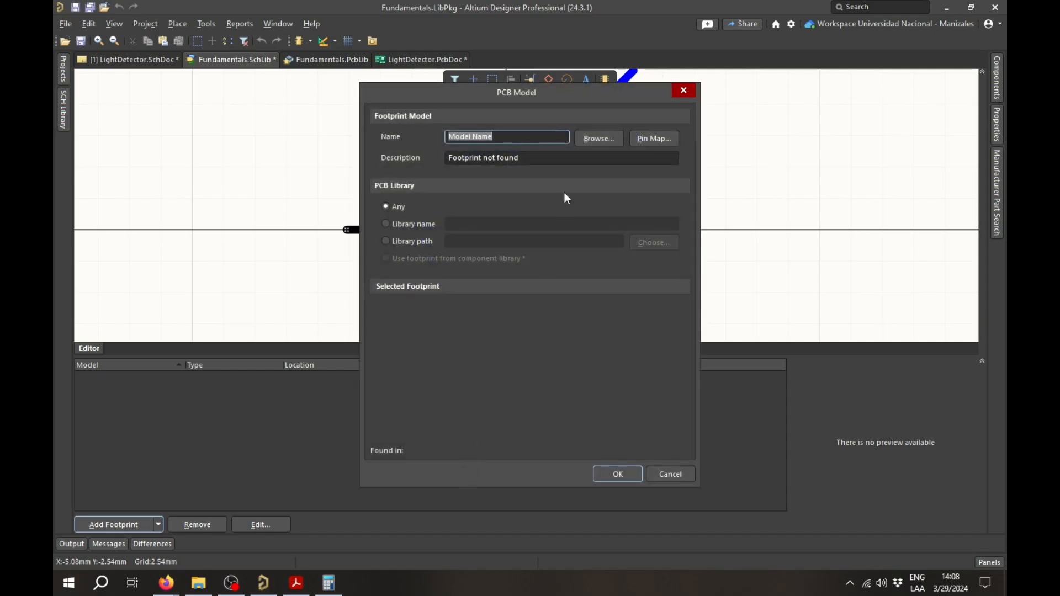
click(598, 139)
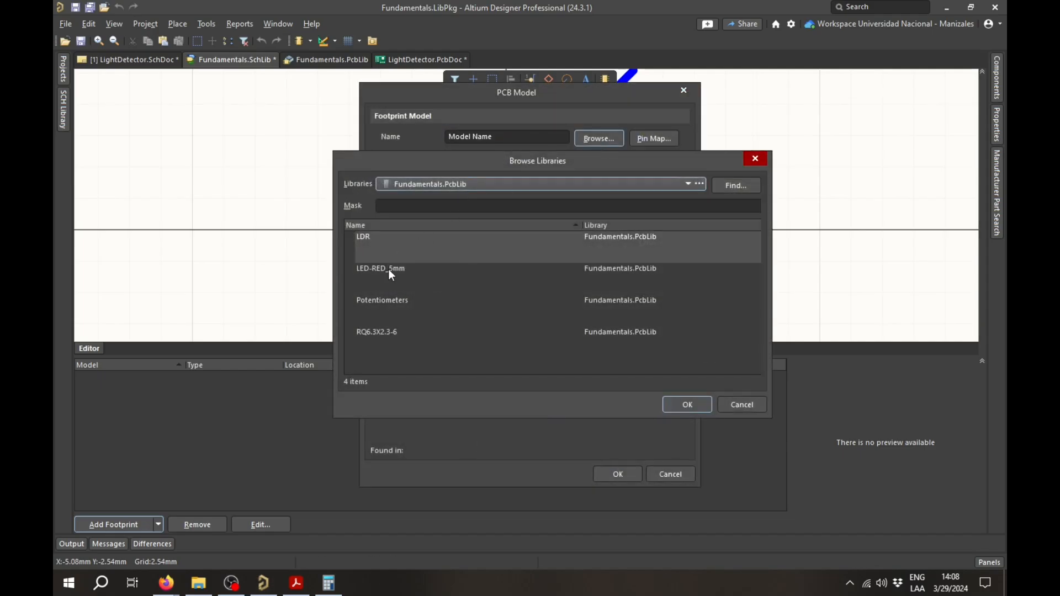
click(402, 257)
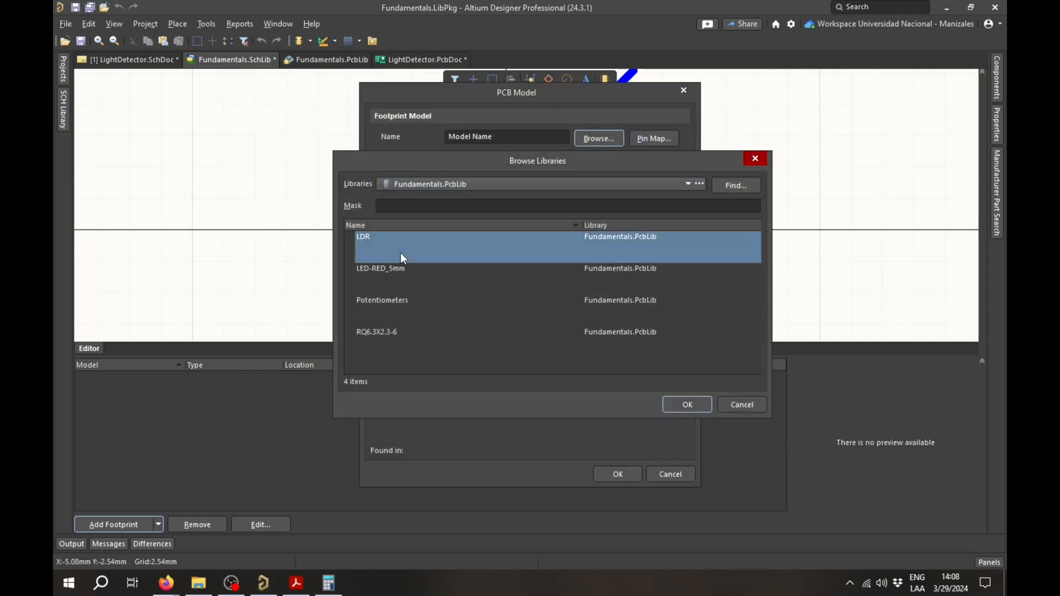
click(699, 408)
click(384, 427)
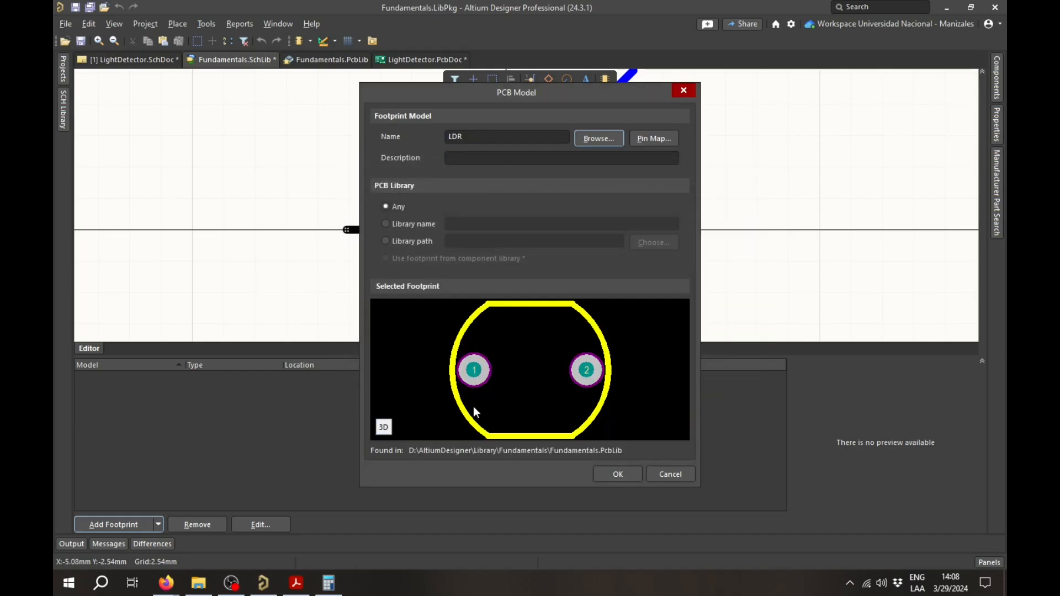
click(383, 427)
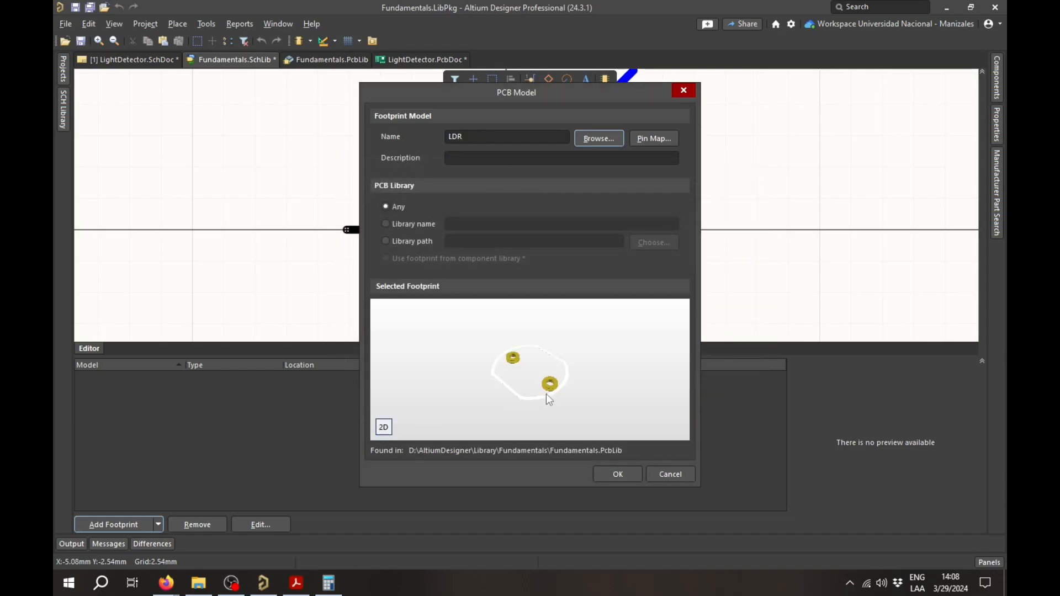
click(384, 427)
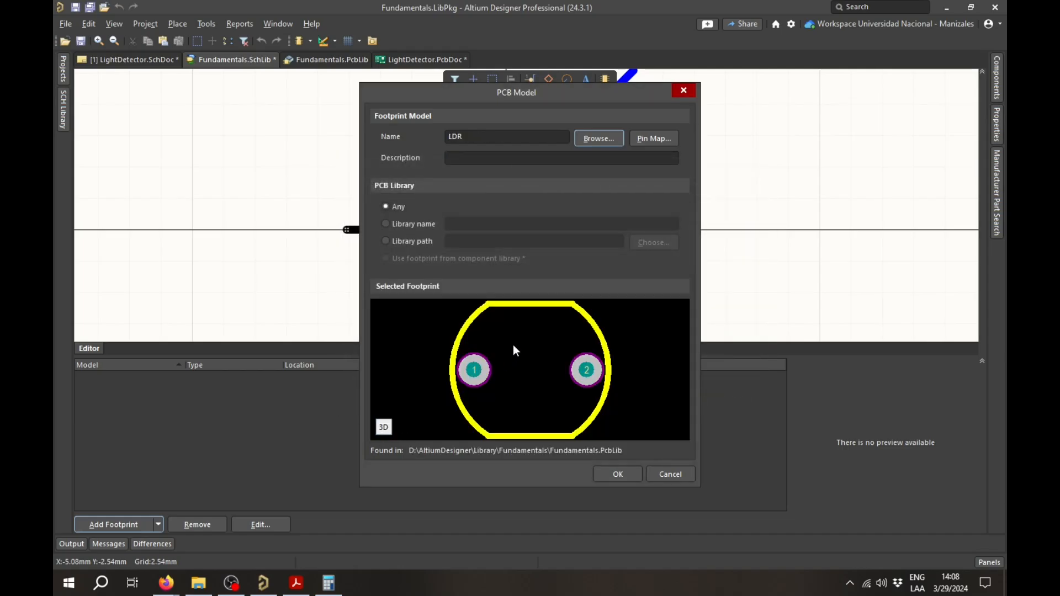
click(616, 475)
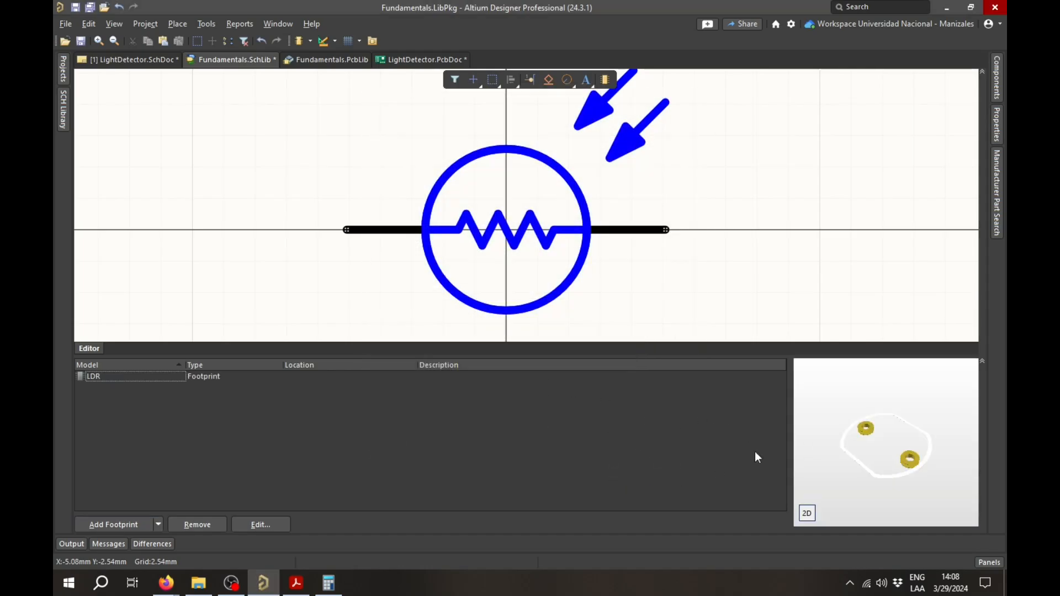
Step: Show the LDR footprint preview in 2D and check which pad each of the symbol's two pins maps to
click(807, 513)
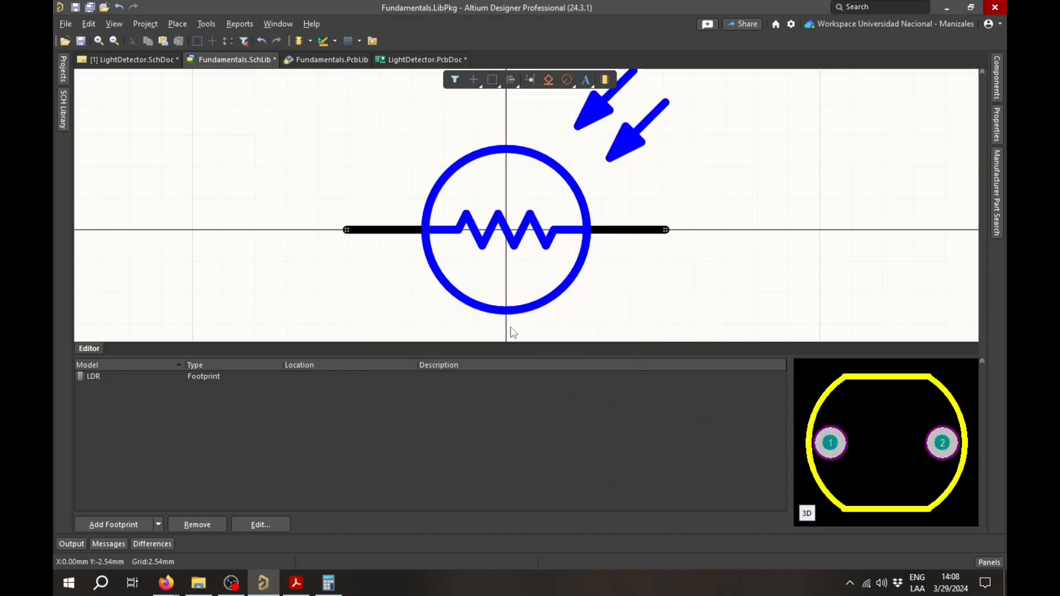
click(370, 231)
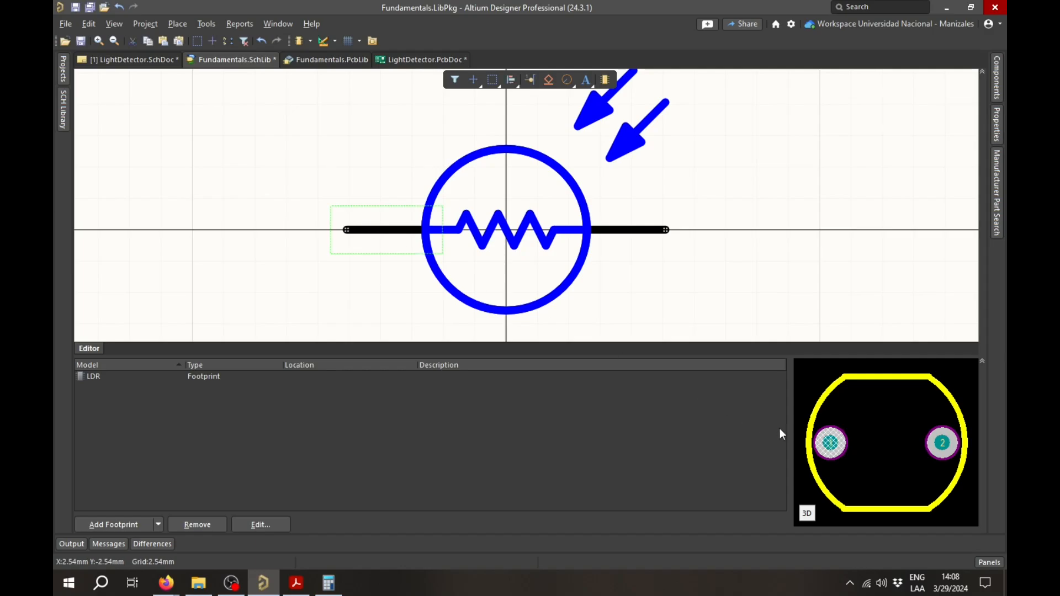
click(647, 237)
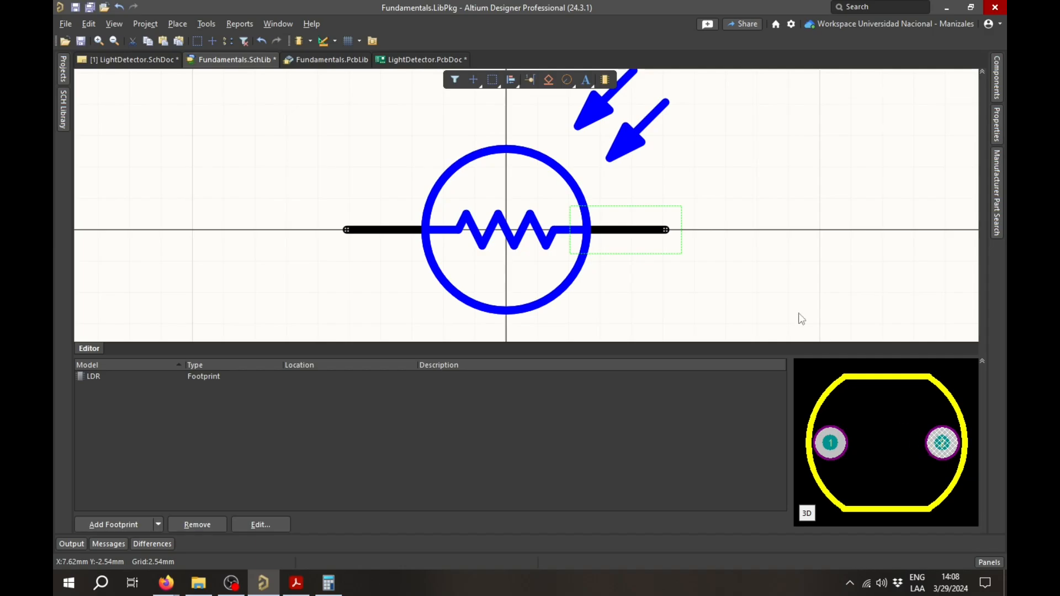
click(784, 298)
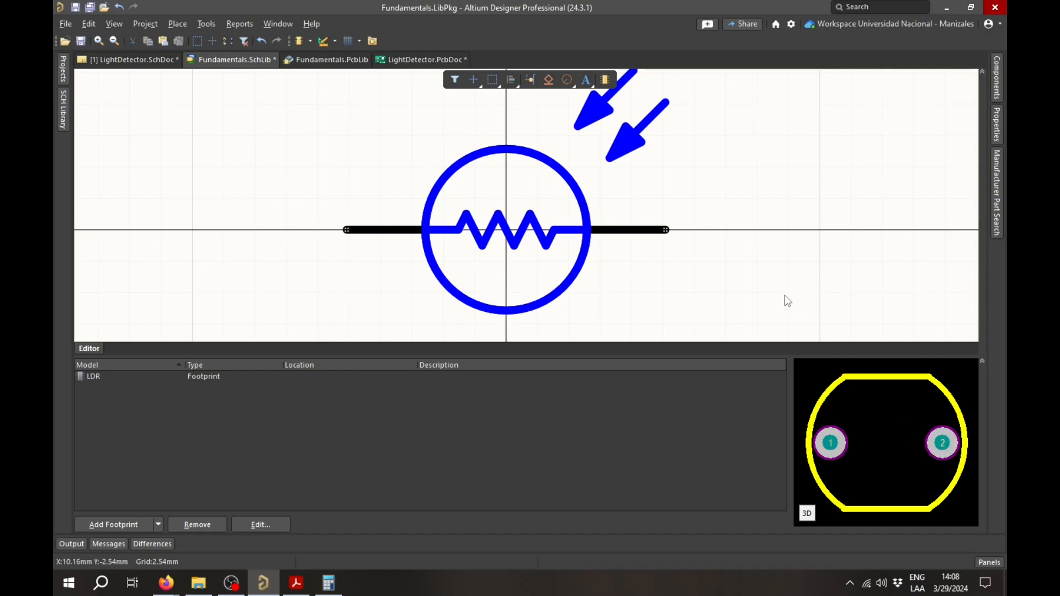
Step: Inspect the designator of the symbol's right-hand pin and compare both pins with their highlighted footprint pads
click(996, 125)
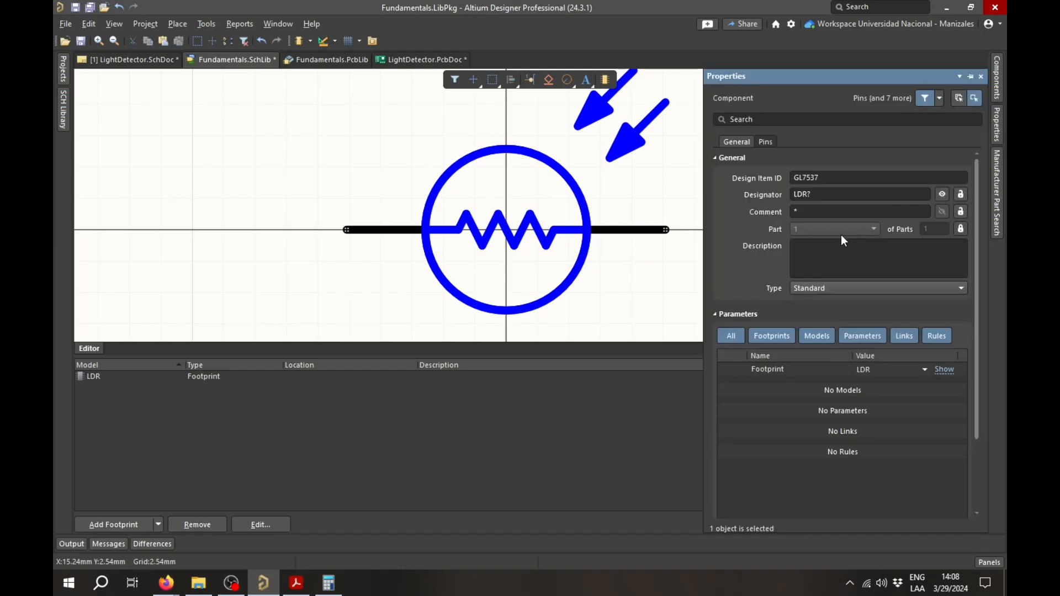
click(643, 237)
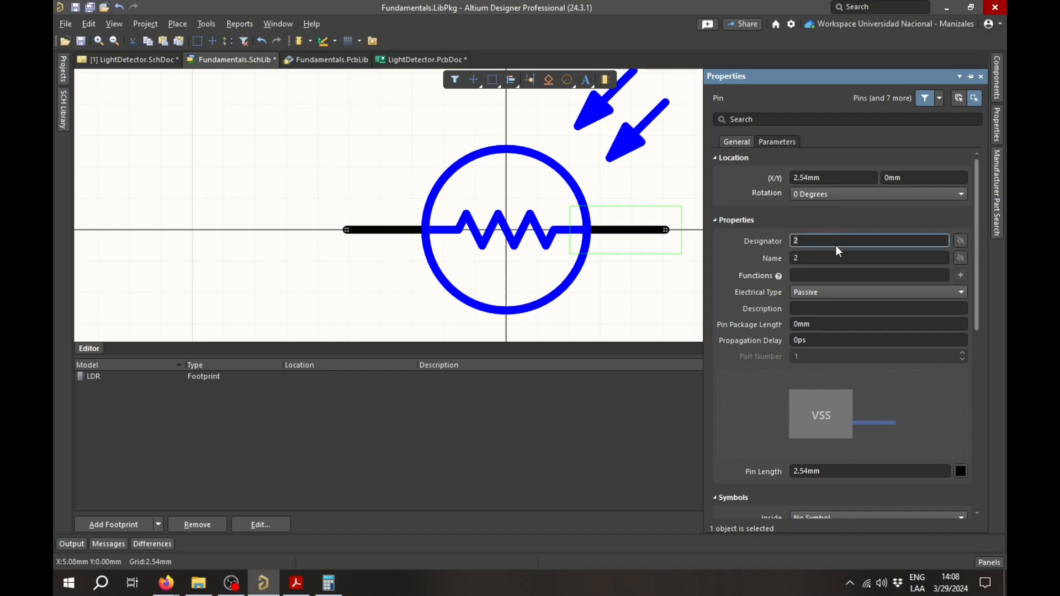
click(610, 277)
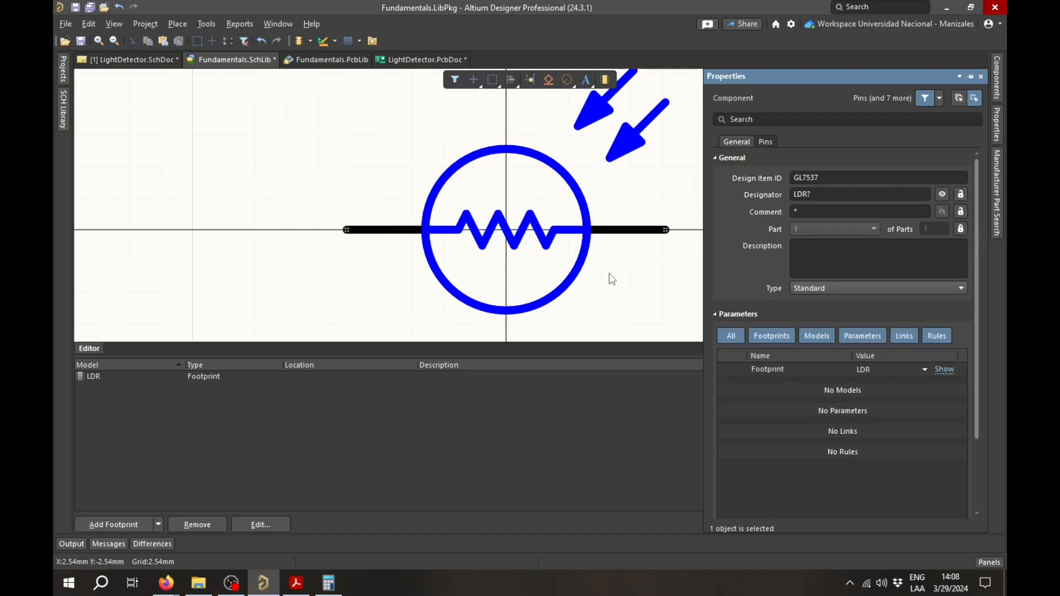
click(393, 230)
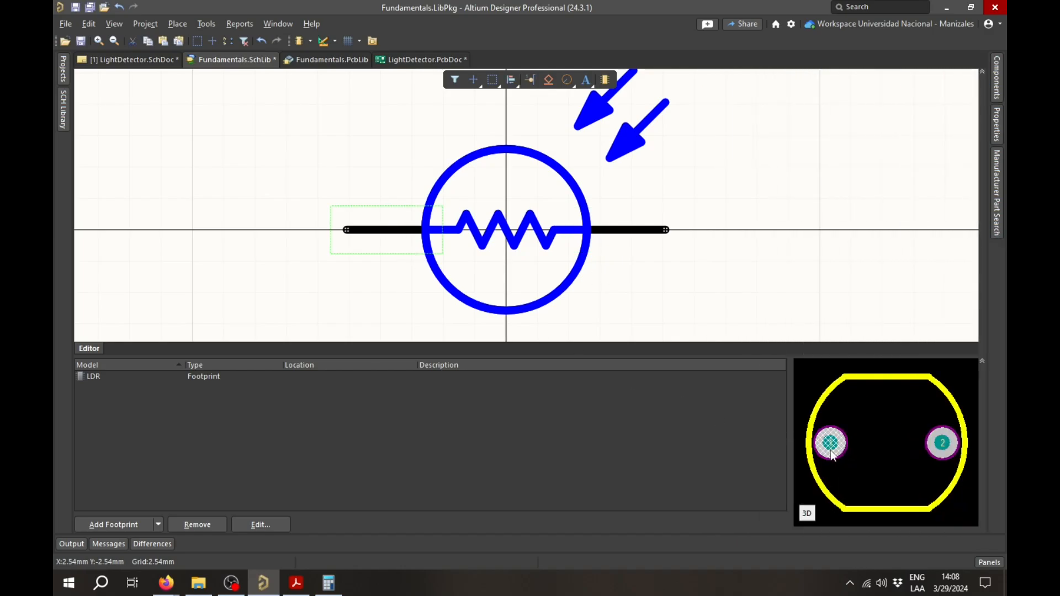
click(630, 232)
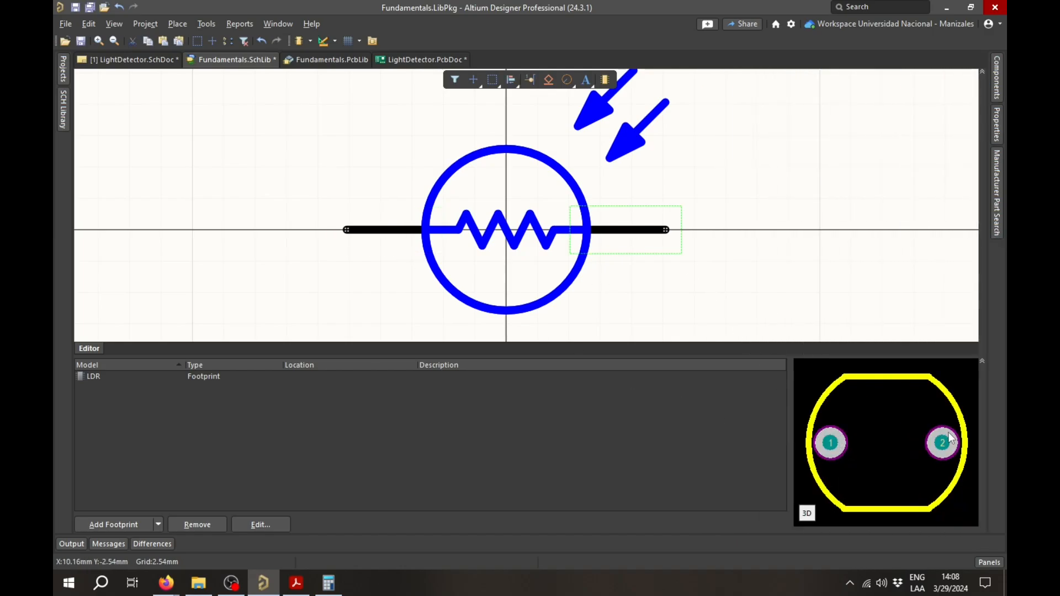
click(686, 298)
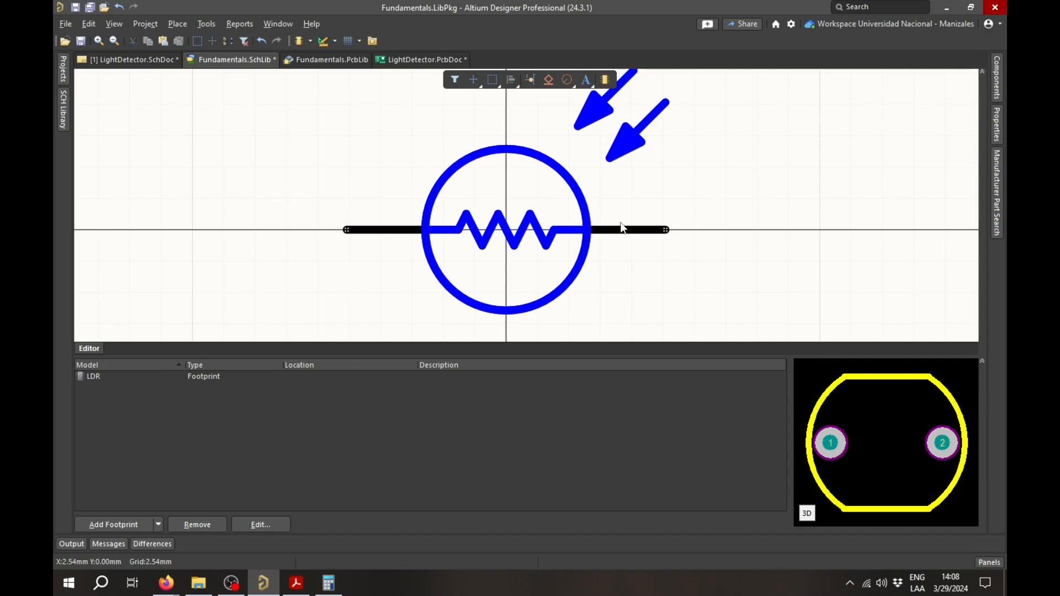
click(622, 228)
click(996, 121)
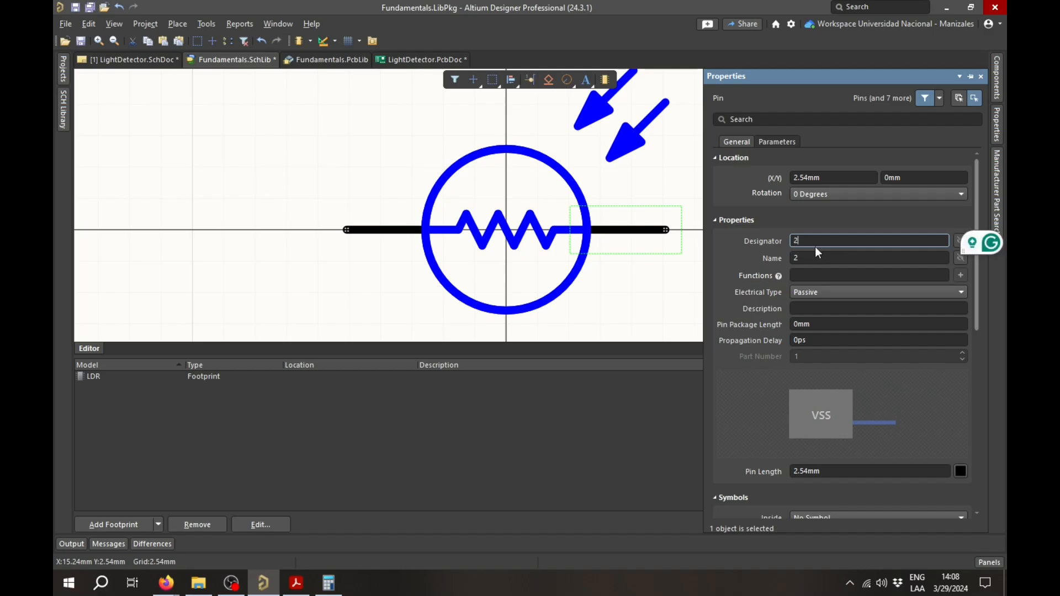
click(649, 297)
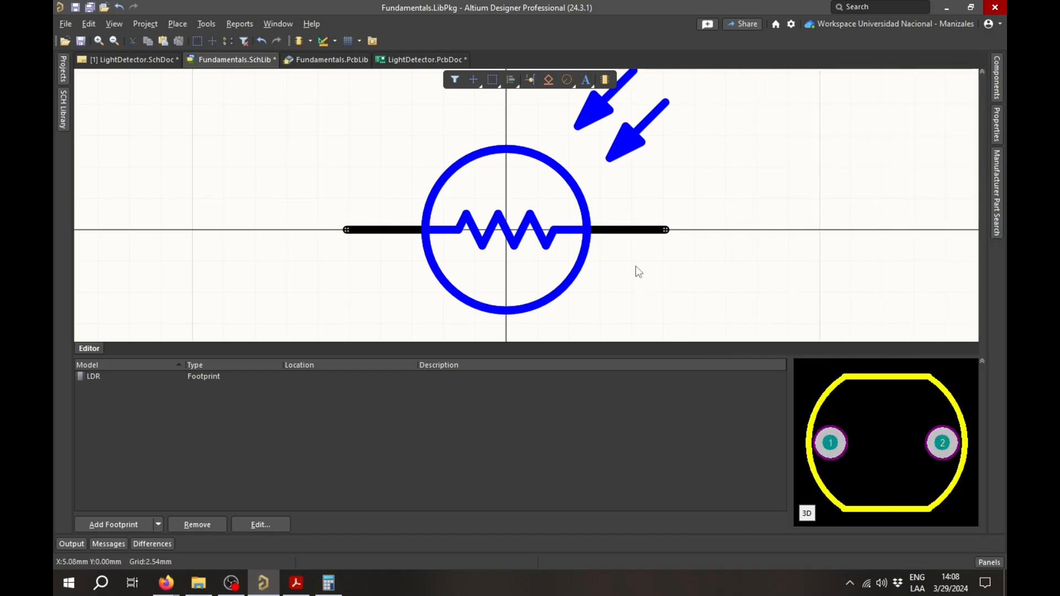
Step: Recheck the pad matched to each symbol pin and consult the component drawing in the Photoresistor.pdf datasheet
click(632, 234)
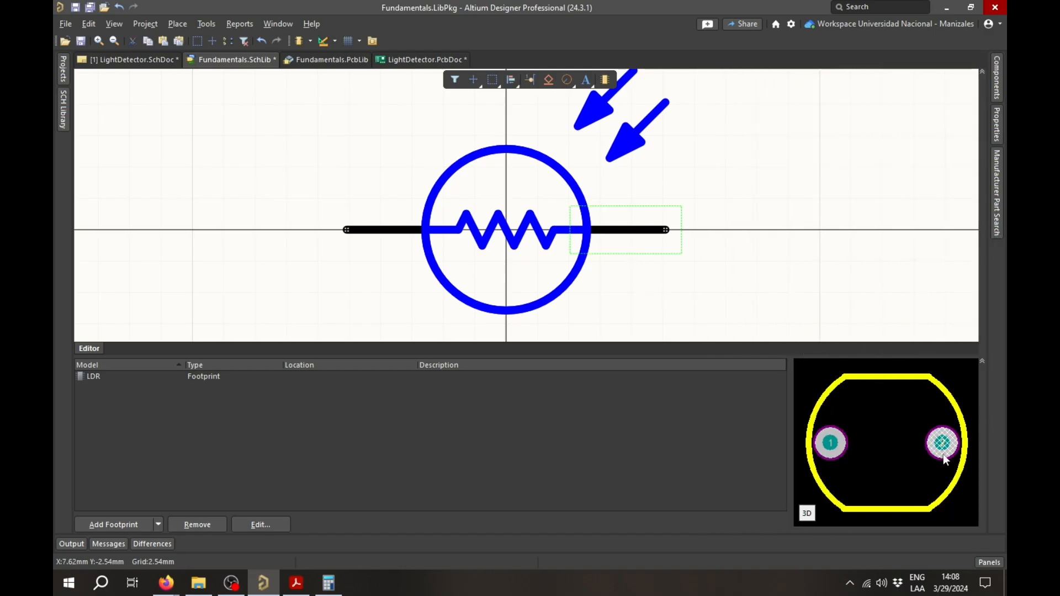
click(402, 230)
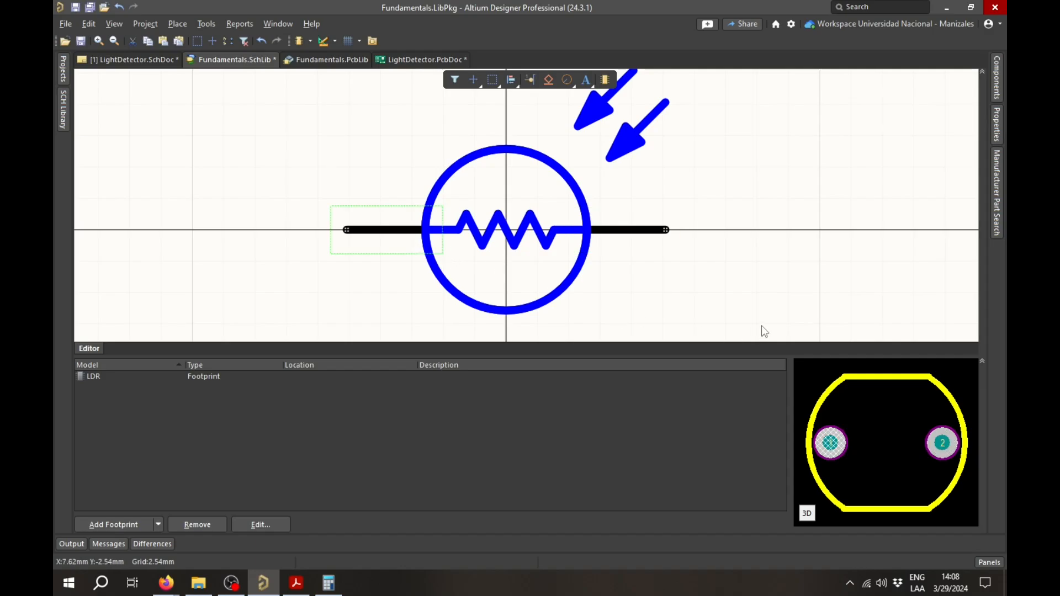
click(786, 312)
ctrl+scroll(516, 296, up, 1)
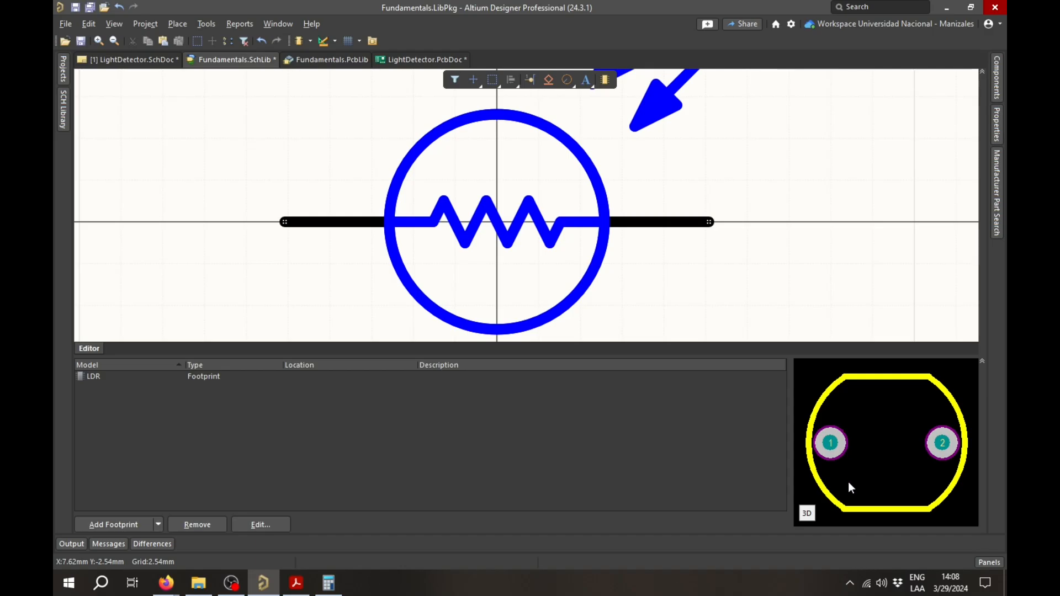
click(296, 583)
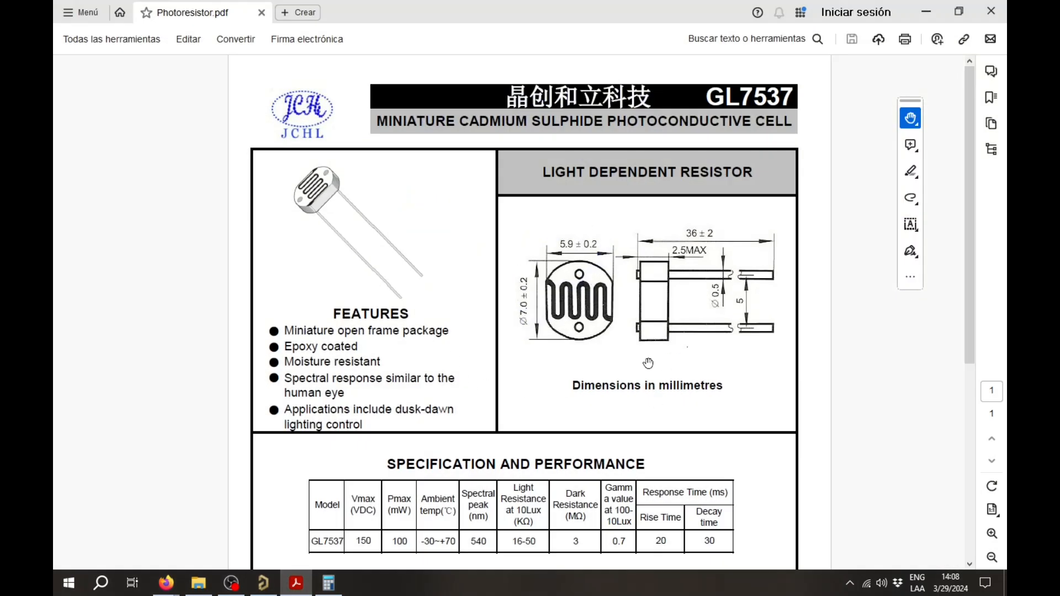
key(alt+Tab)
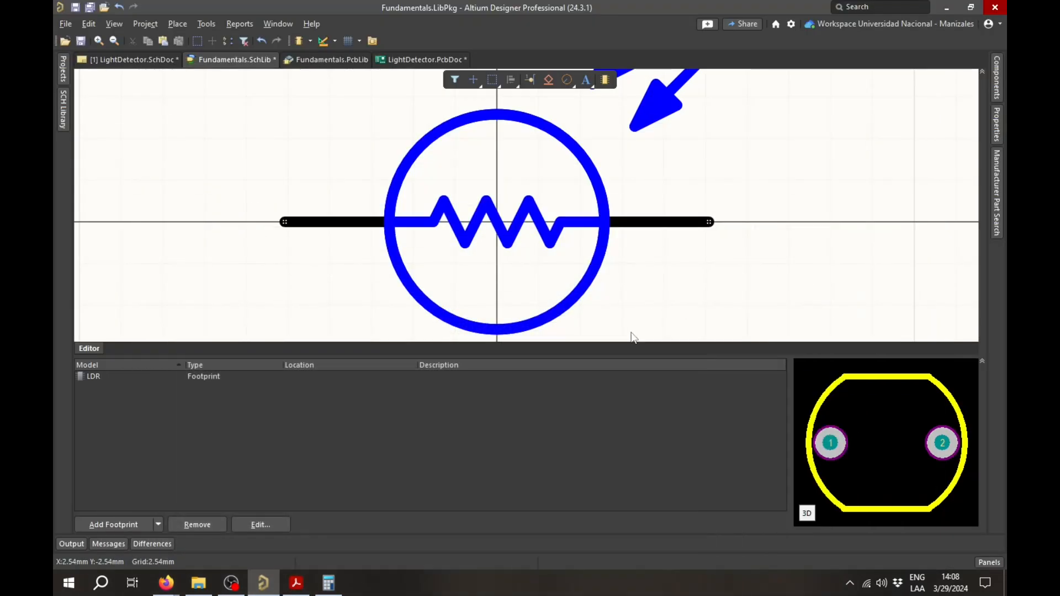
Step: Save the GL7537 symbol with its linked footprint in Fundamentals.SchLib
scroll(731, 156, down, 1)
click(81, 41)
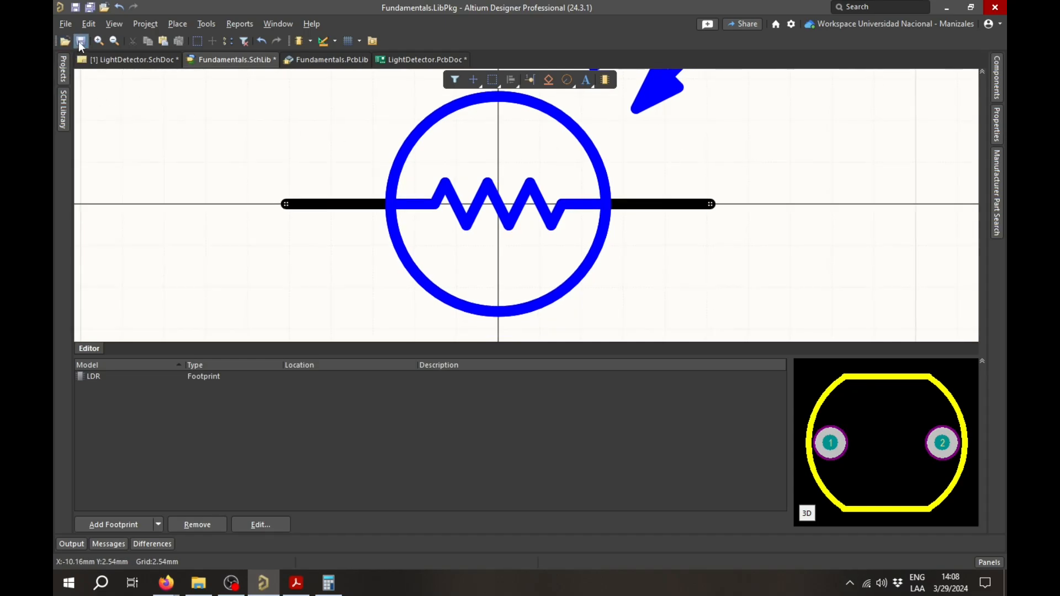
ctrl+scroll(600, 211, down, 4)
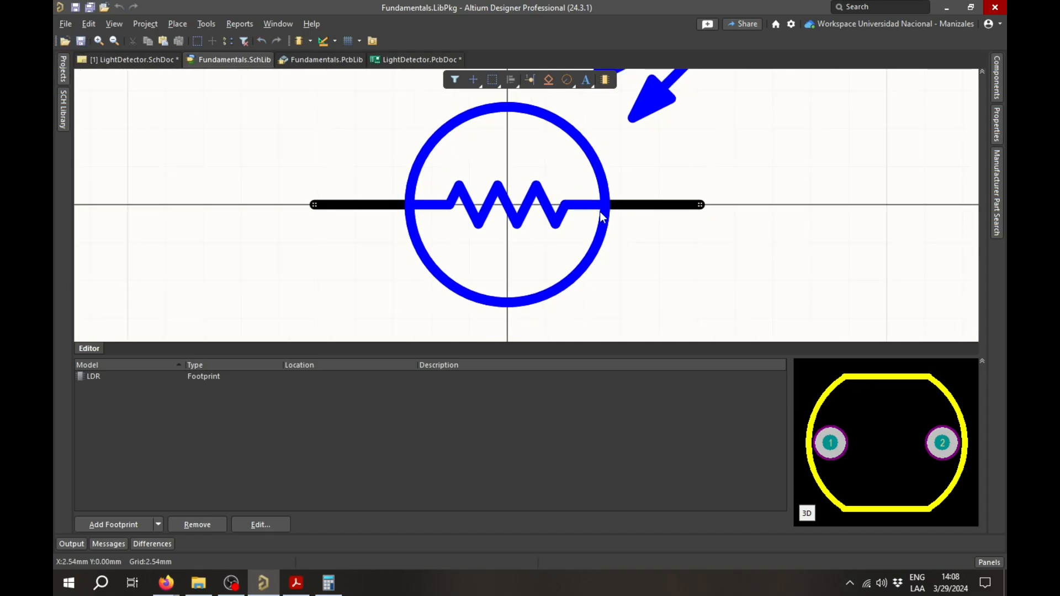
right_drag(648, 223, 627, 248)
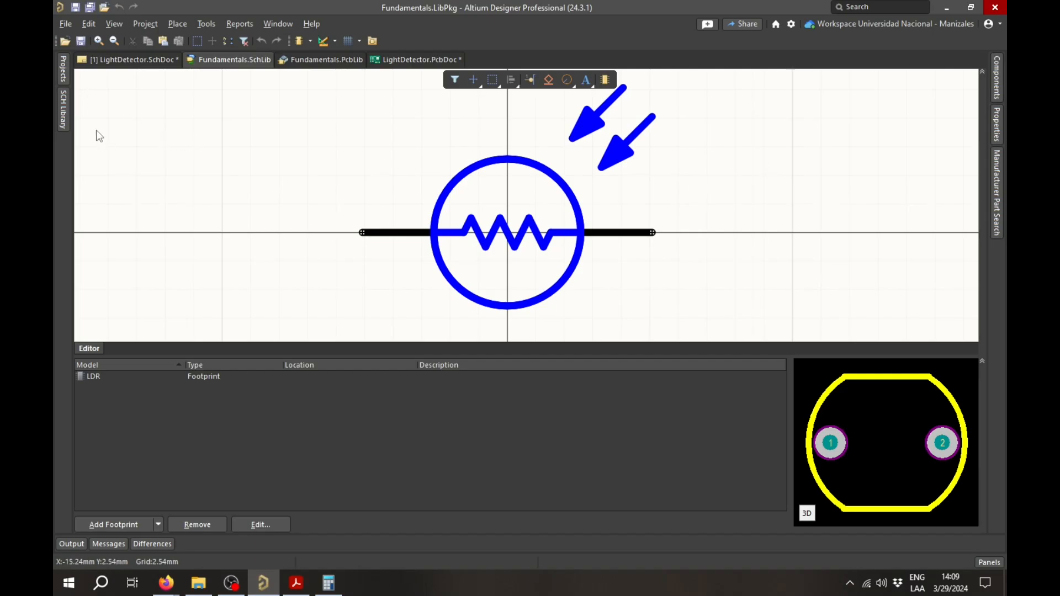
Step: Compile the integrated library from the Fundamentals.LibPkg project
click(64, 77)
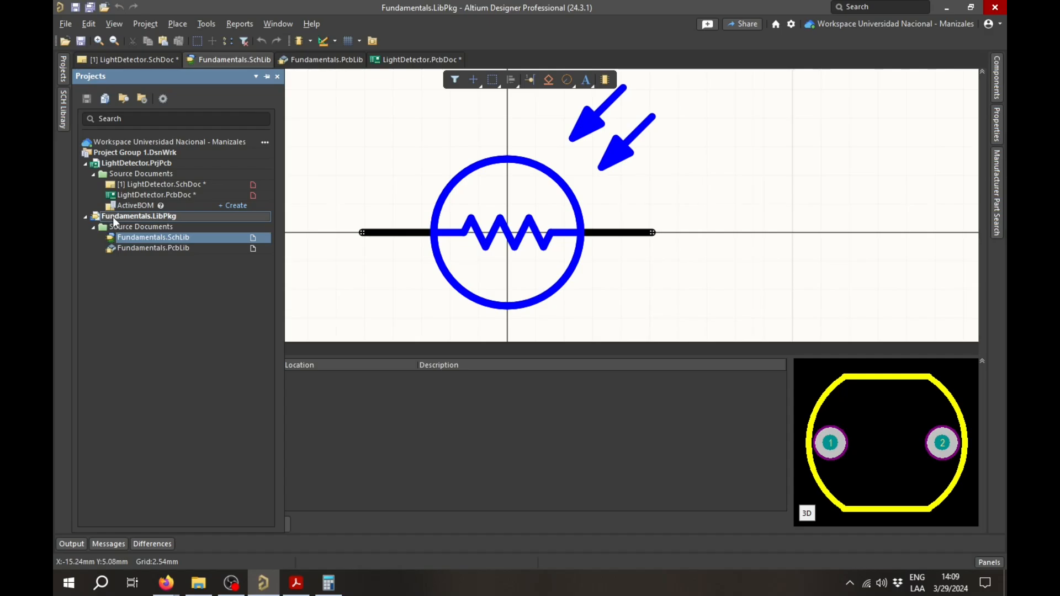
right_click(159, 217)
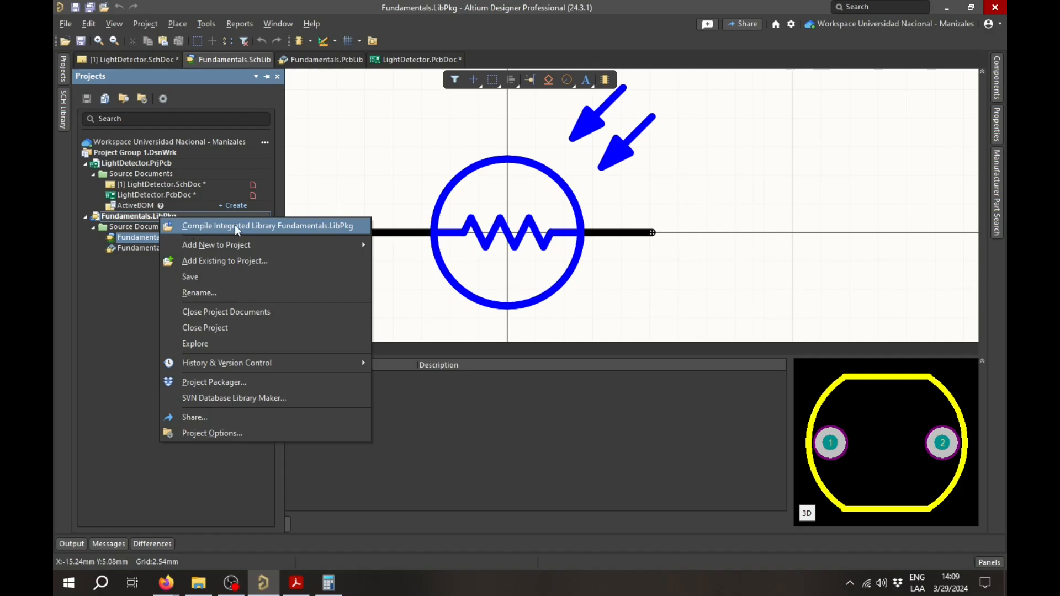
click(334, 228)
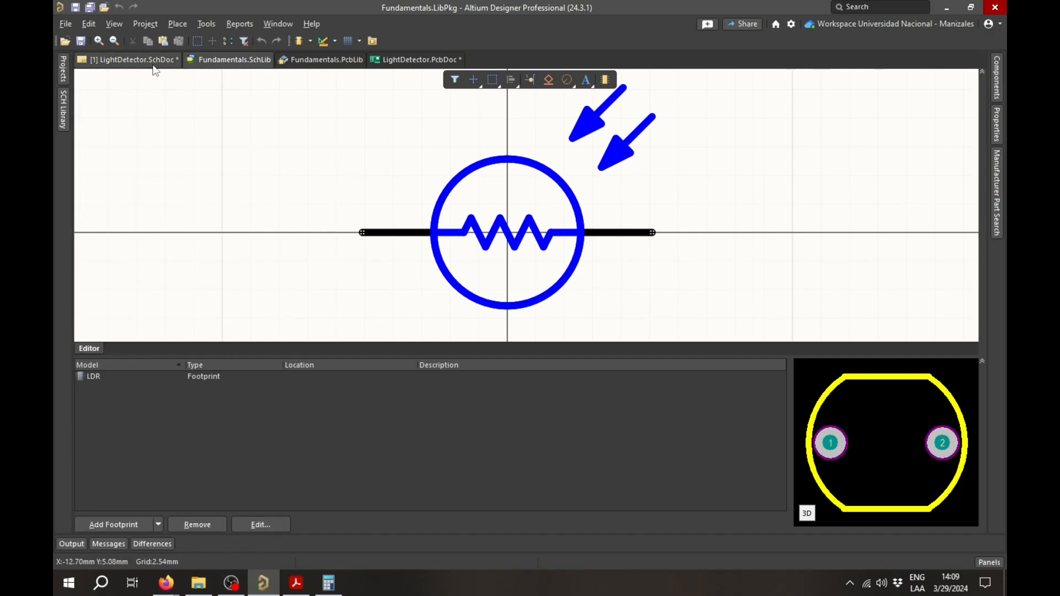
Step: Switch to the LightDetector.SchDoc schematic and select Fundamentals.IntLib as the library to browse for components
click(135, 60)
click(996, 74)
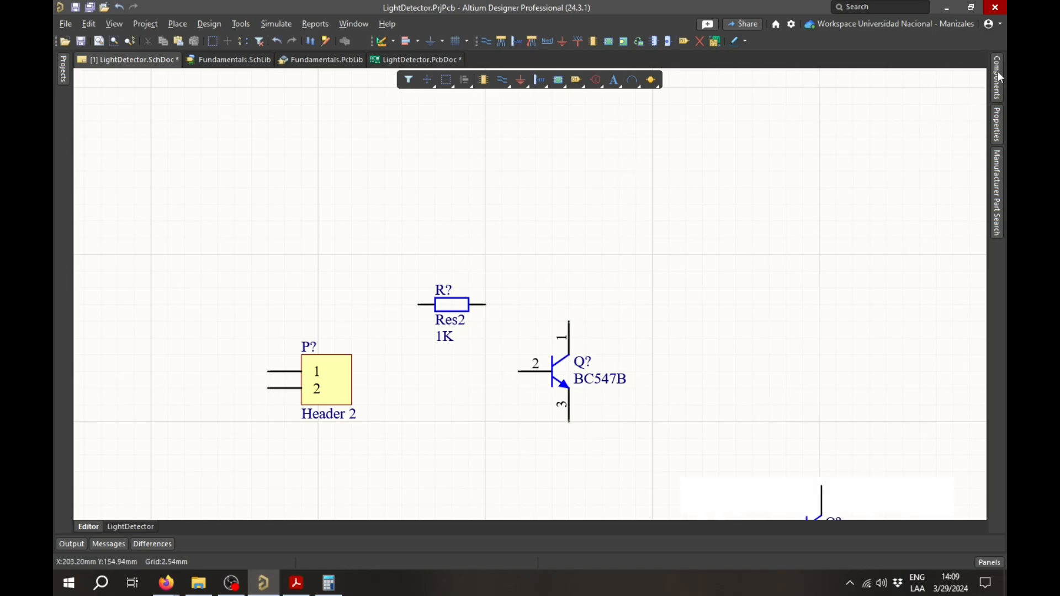
click(836, 98)
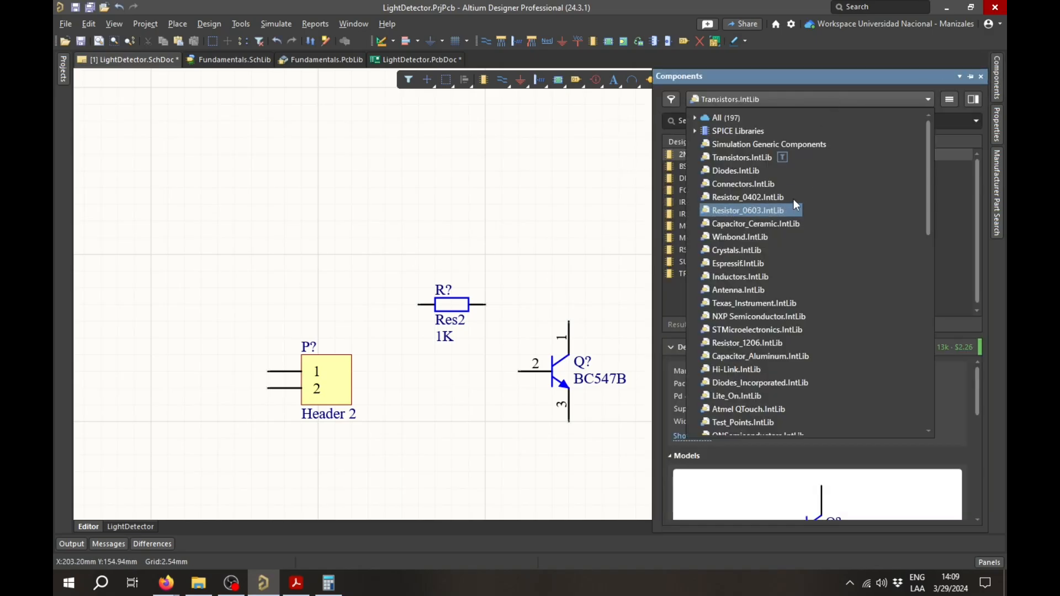
scroll(793, 187, down, 8)
scroll(794, 183, down, 6)
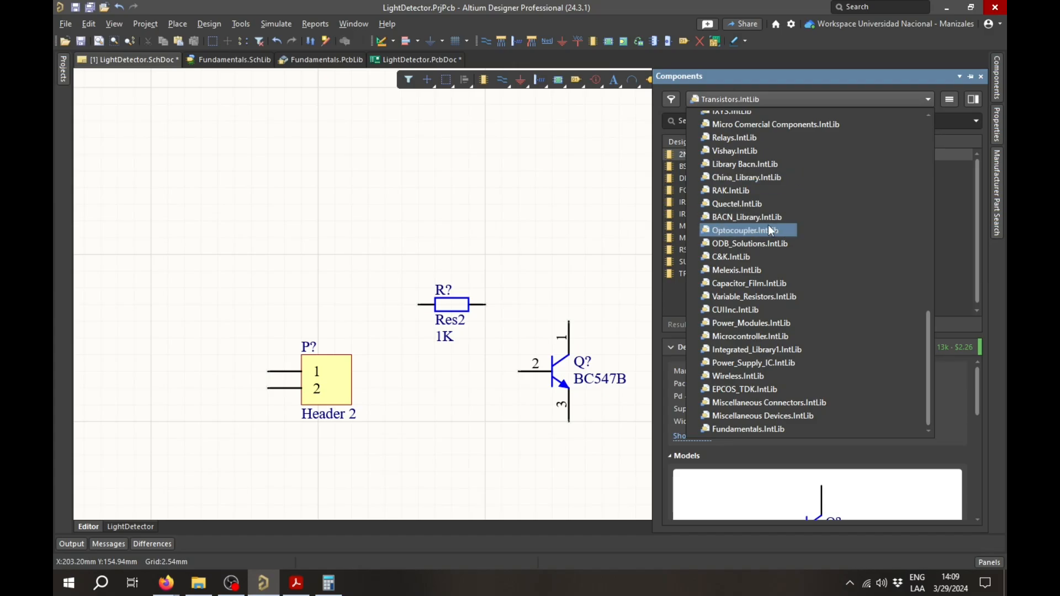
click(741, 425)
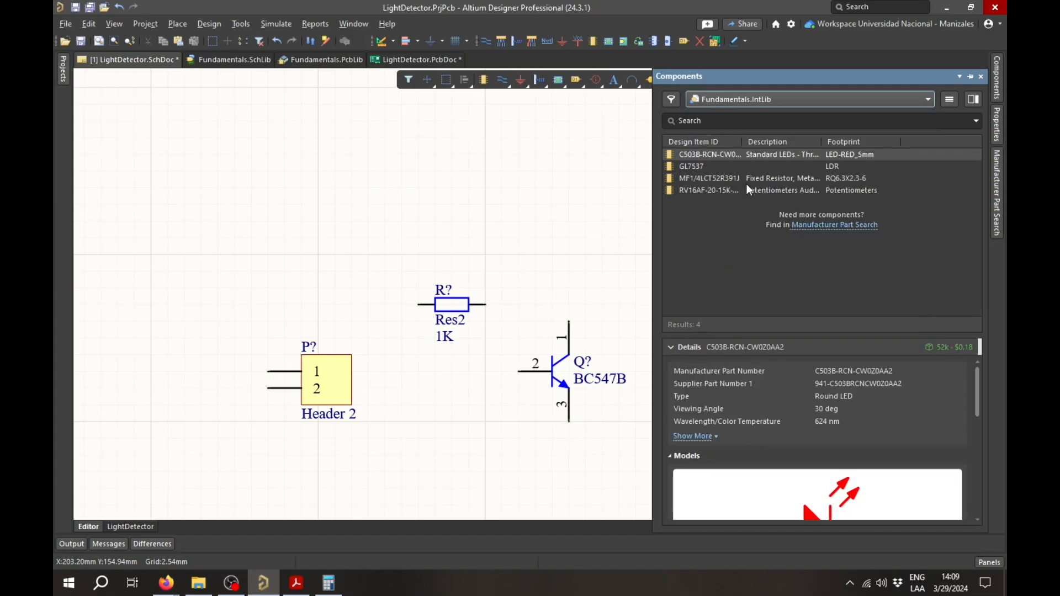
Step: Examine the library previews of the C503B-RCN-CW0Z0AA2 LED's footprint and the GL7537 photoresistor's symbol and LDR footprint
scroll(763, 403, down, 5)
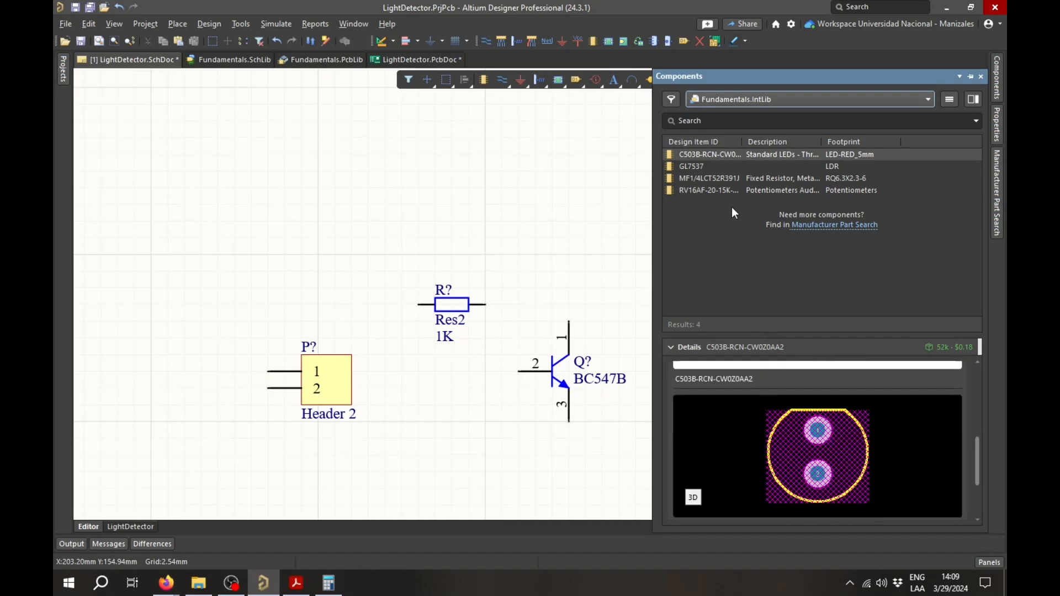
click(712, 158)
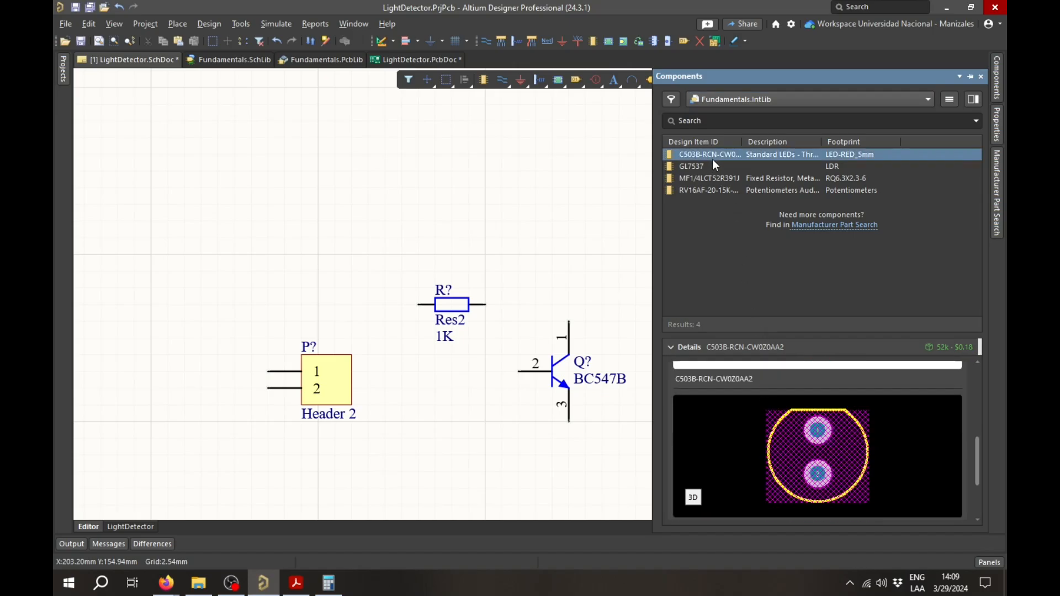
click(702, 168)
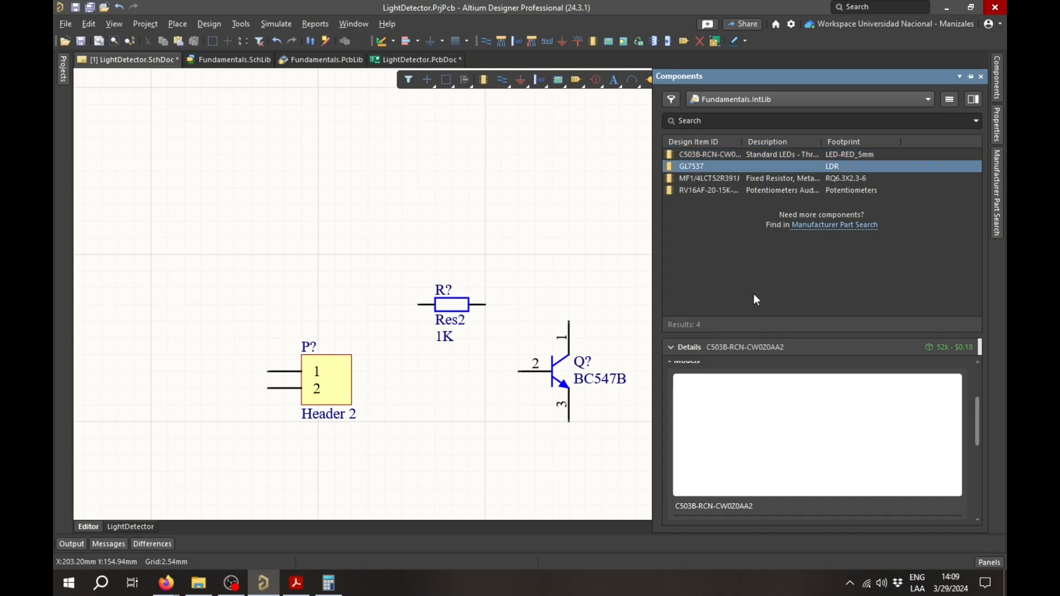
scroll(803, 425, down, 4)
scroll(800, 434, up, 3)
scroll(793, 479, down, 3)
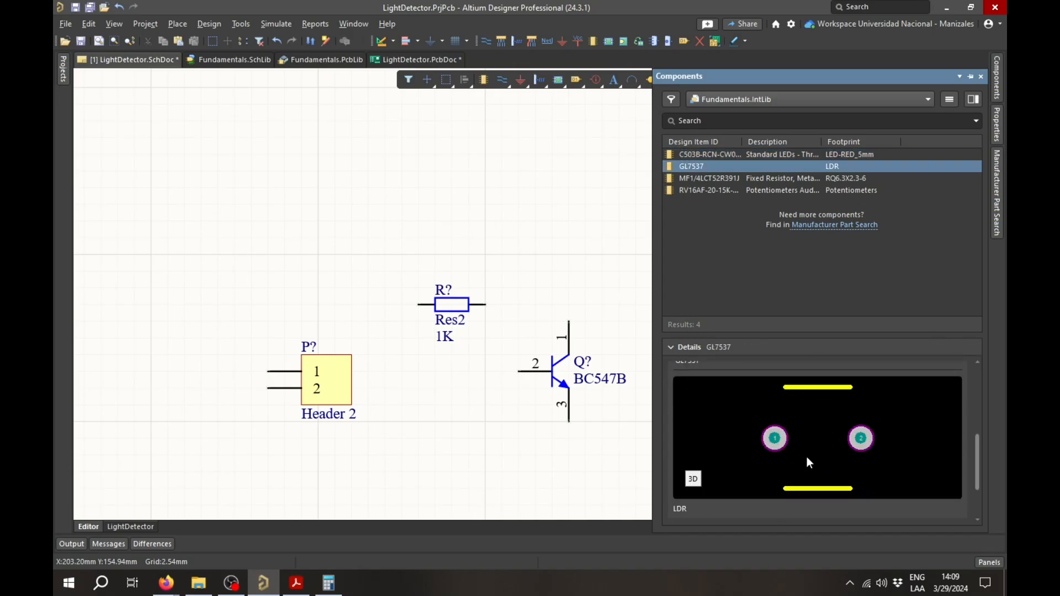
click(695, 480)
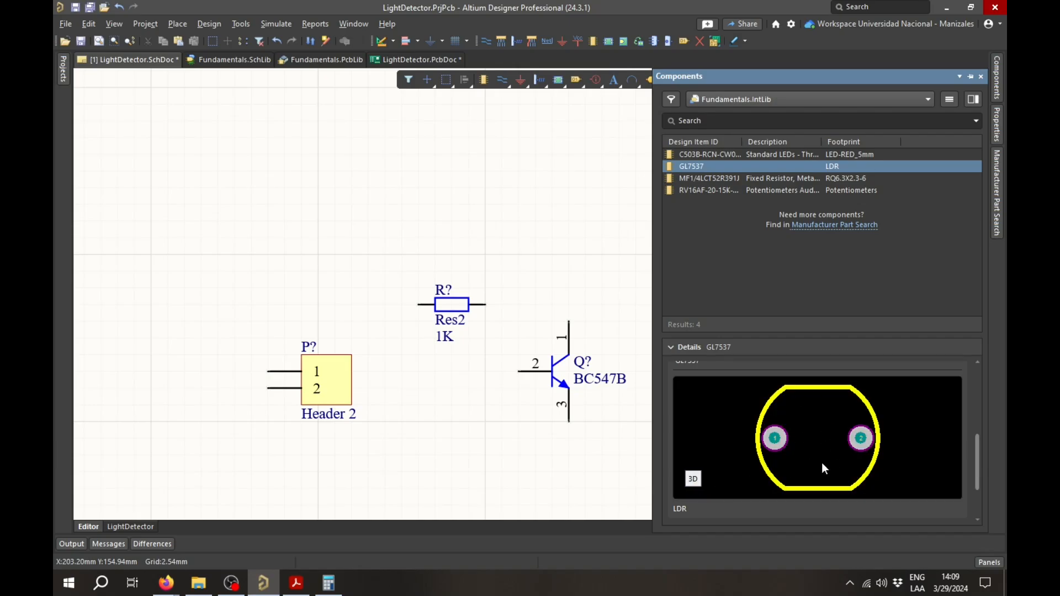
scroll(822, 463, up, 2)
scroll(817, 460, down, 4)
scroll(817, 460, up, 2)
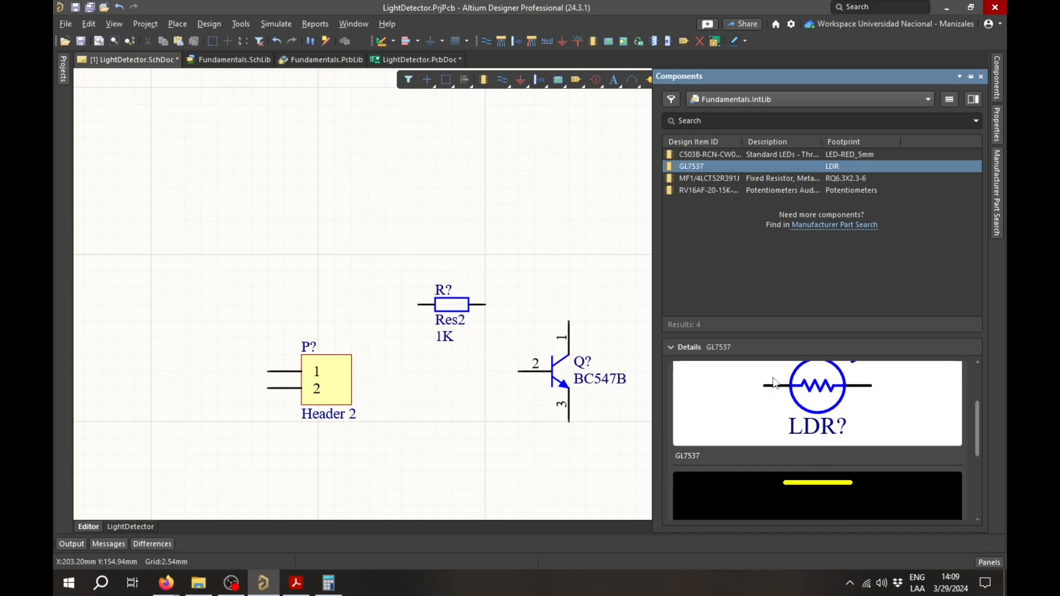
scroll(775, 398, down, 2)
scroll(775, 400, up, 2)
Step: Examine the symbol and footprint previews of the MF1/4LCT52R391J resistor and the RV16AF-20-15K-A100K-3LA potentiometer
click(704, 177)
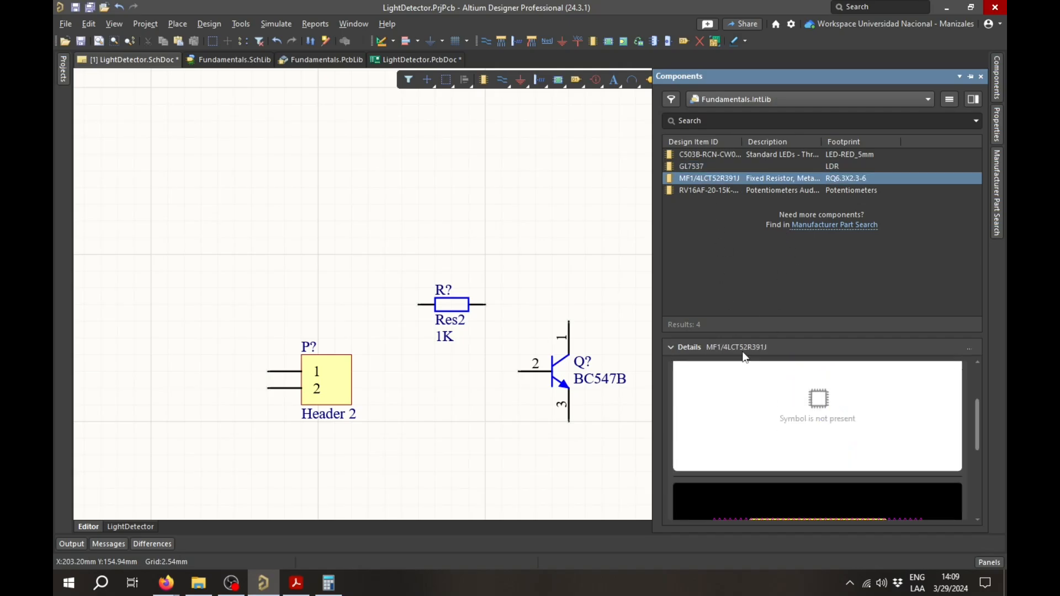
scroll(808, 429, down, 2)
scroll(808, 430, up, 2)
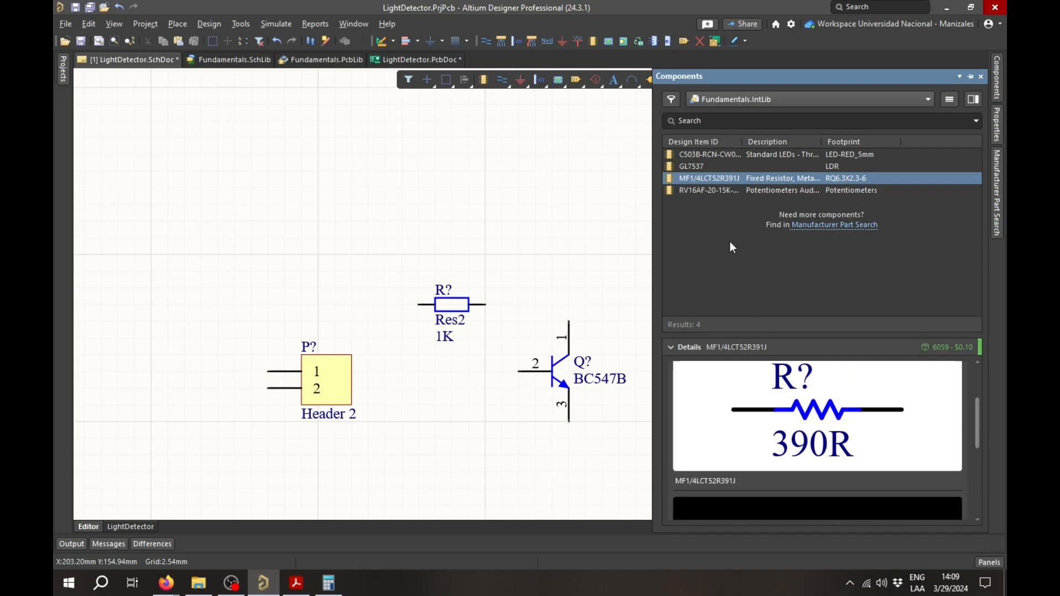
click(724, 190)
scroll(813, 444, down, 2)
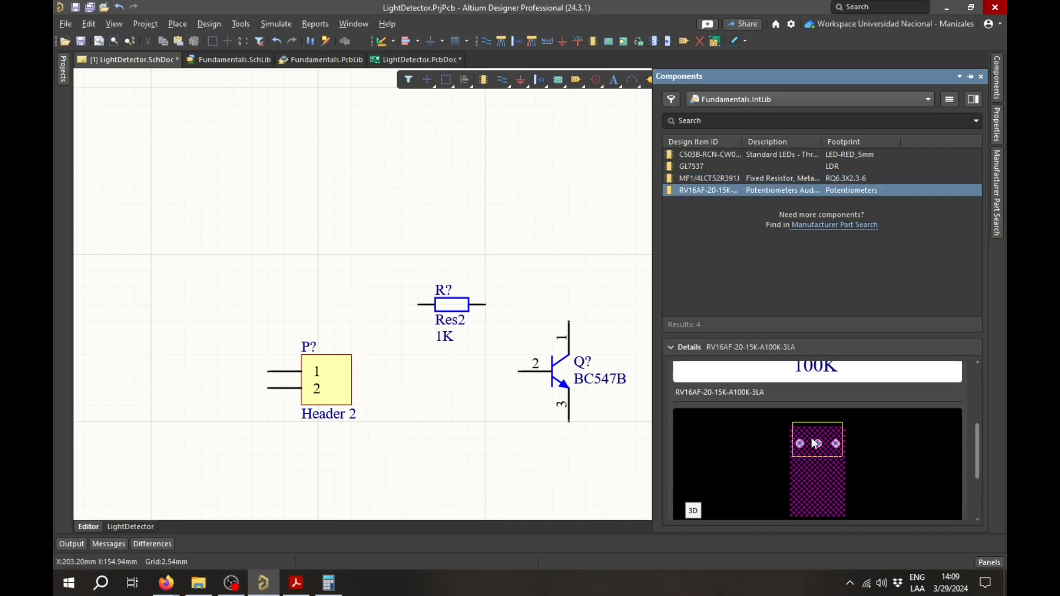
right_drag(492, 210, 415, 221)
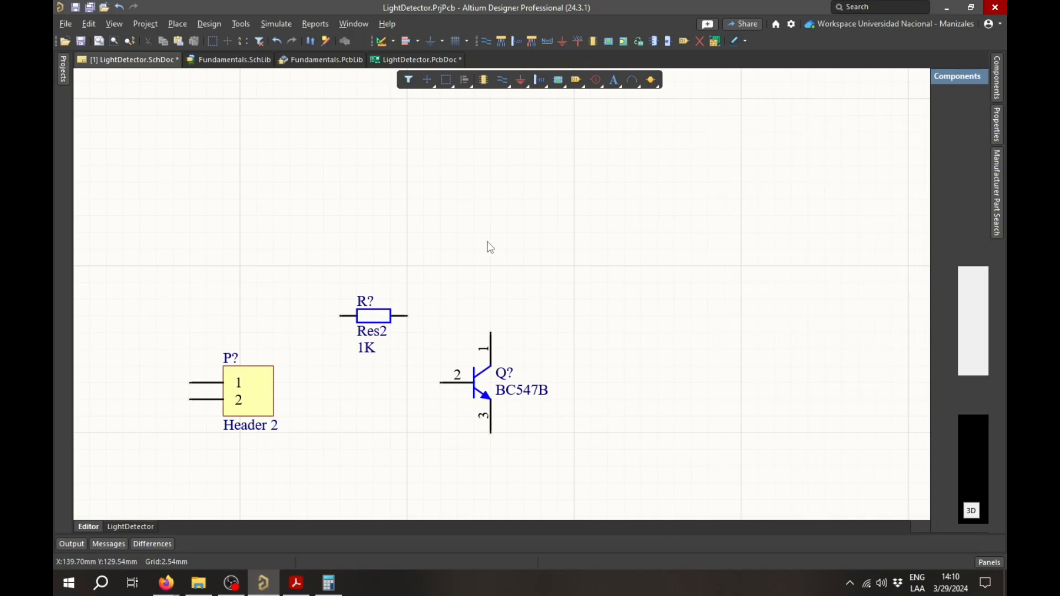